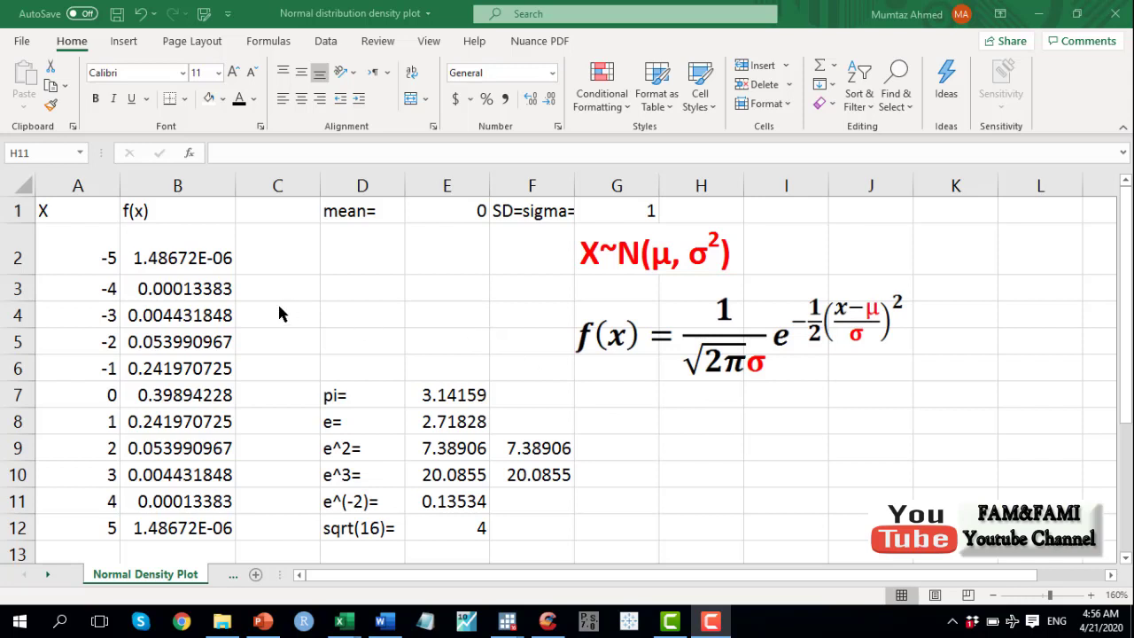
# - Extend the column B heading in B1 to read "f(x) or p(x)"
pyautogui.click(72, 210)
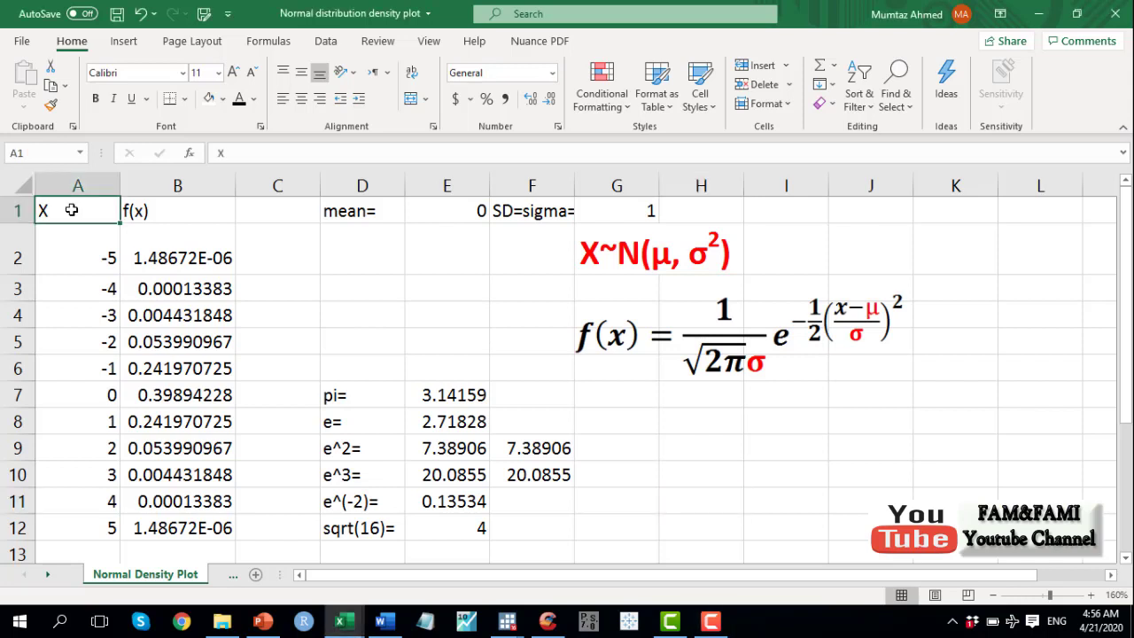
pyautogui.press('Down')
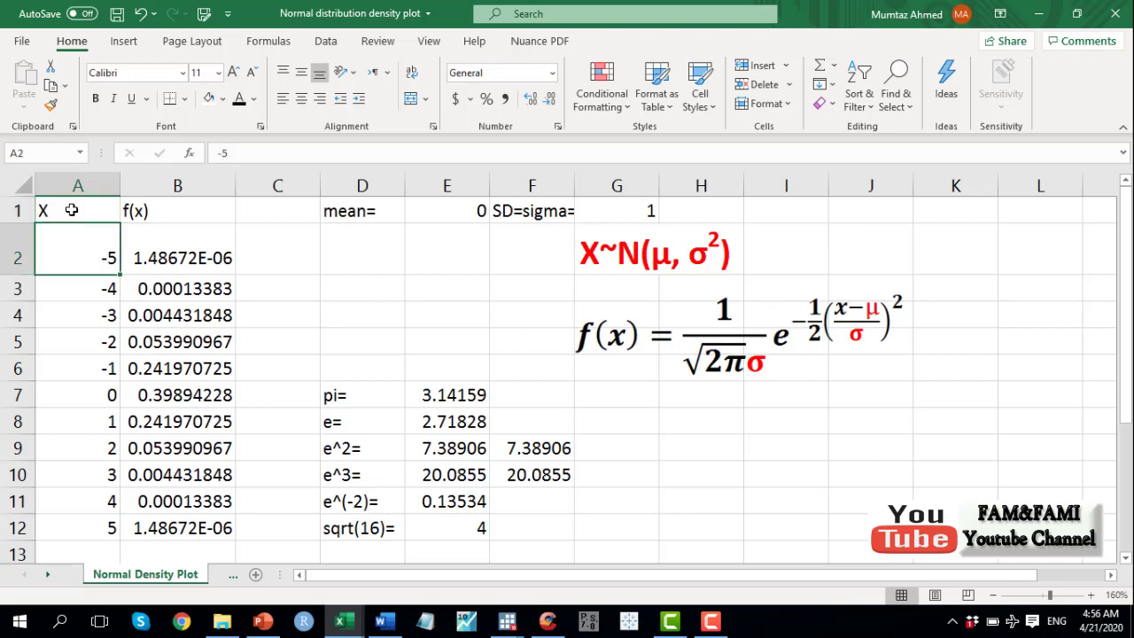
pyautogui.hotkey('ctrl', 'shift', 'Down')
pyautogui.press('Up')
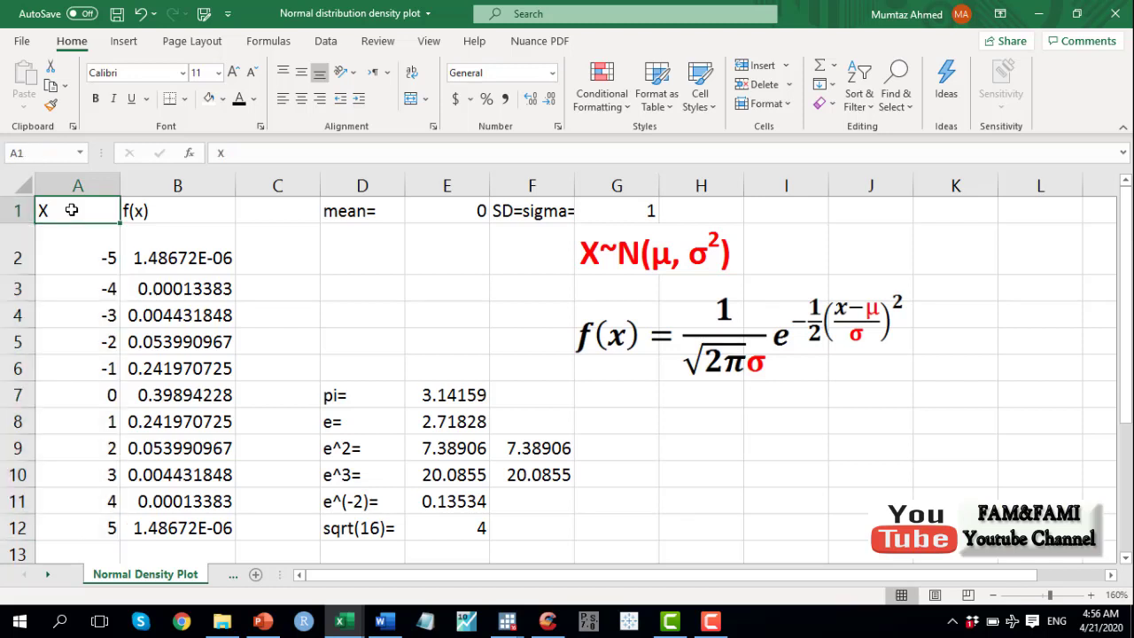
pyautogui.press('Right')
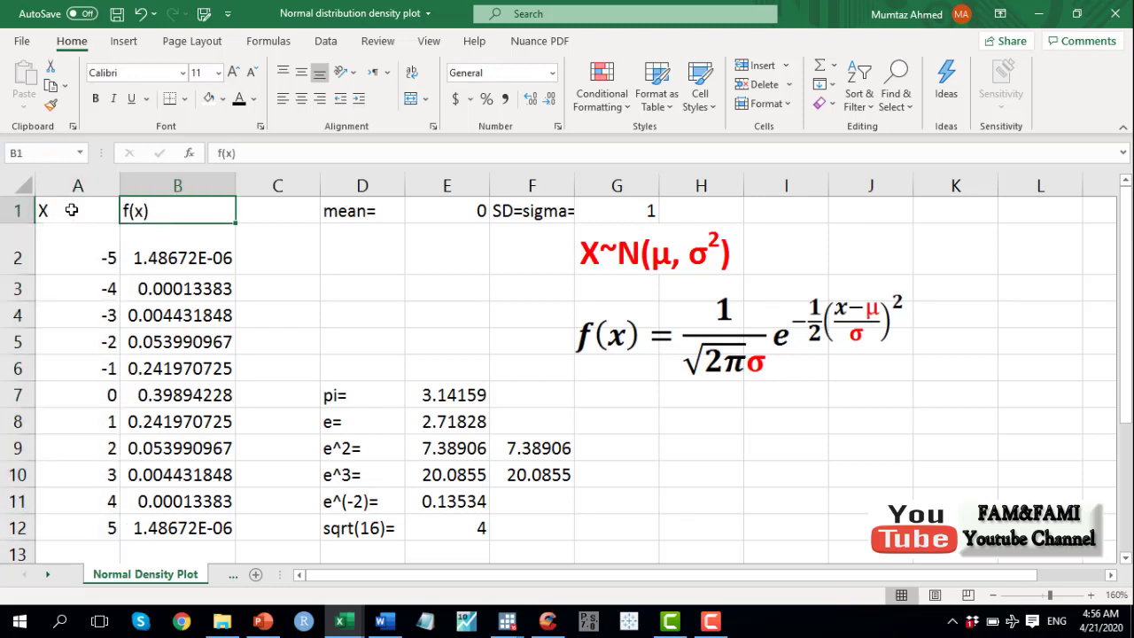
pyautogui.press('F2')
pyautogui.write('or p')
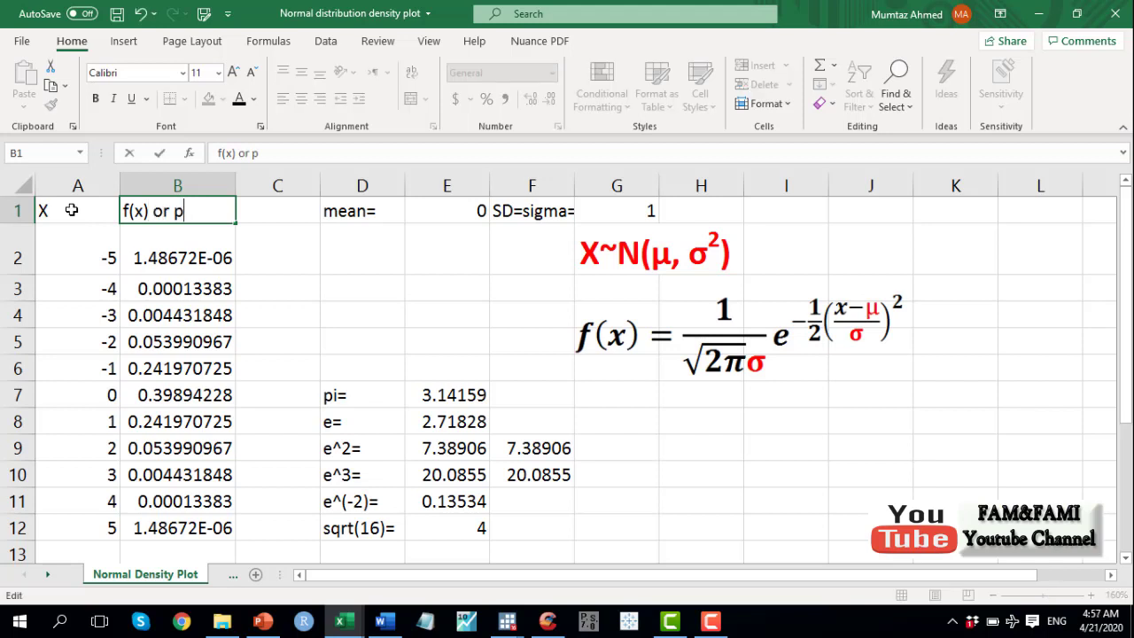
pyautogui.write('(x)')
pyautogui.click(86, 298)
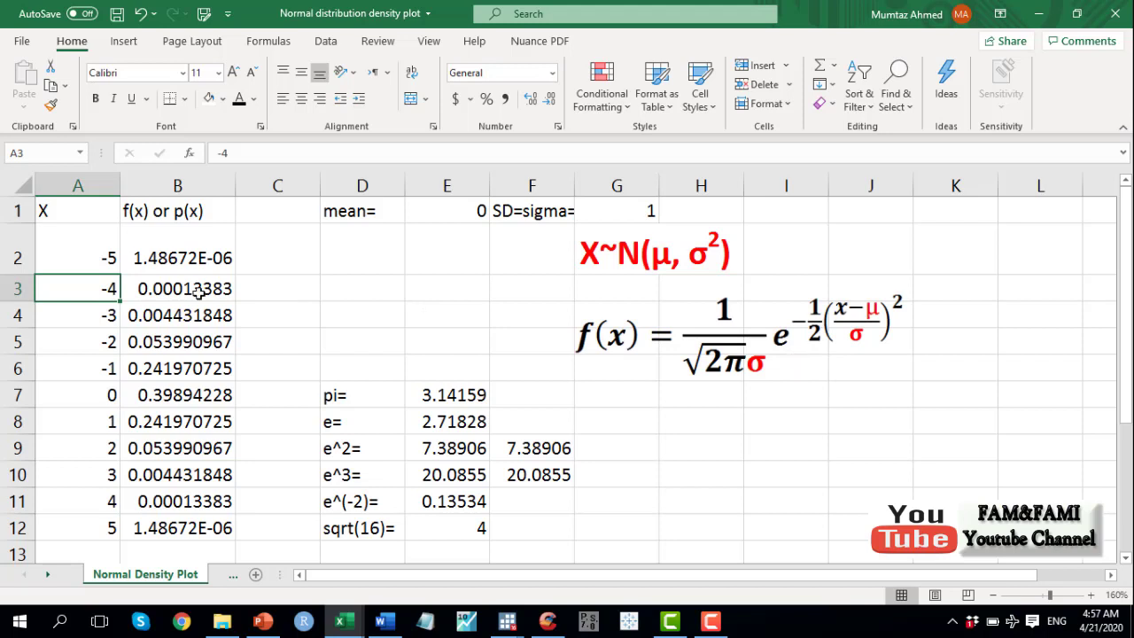
# - Examine the density values in B2:B12 and compare the first X values with their matching f(x) entries
pyautogui.moveTo(150, 258); pyautogui.dragTo(172, 516)
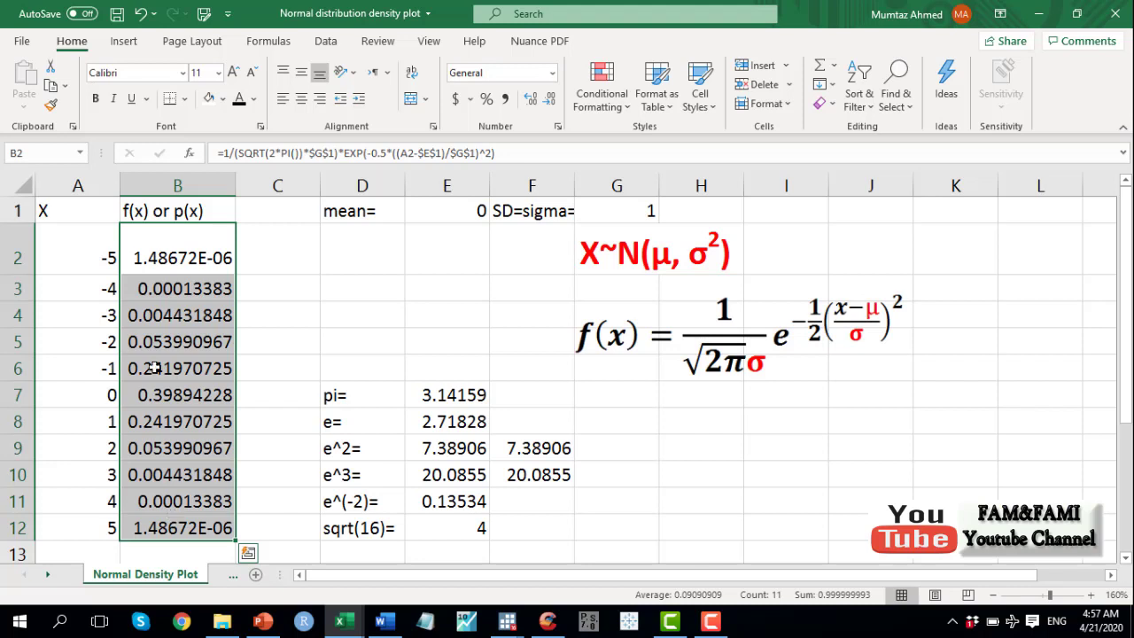
pyautogui.click(81, 259)
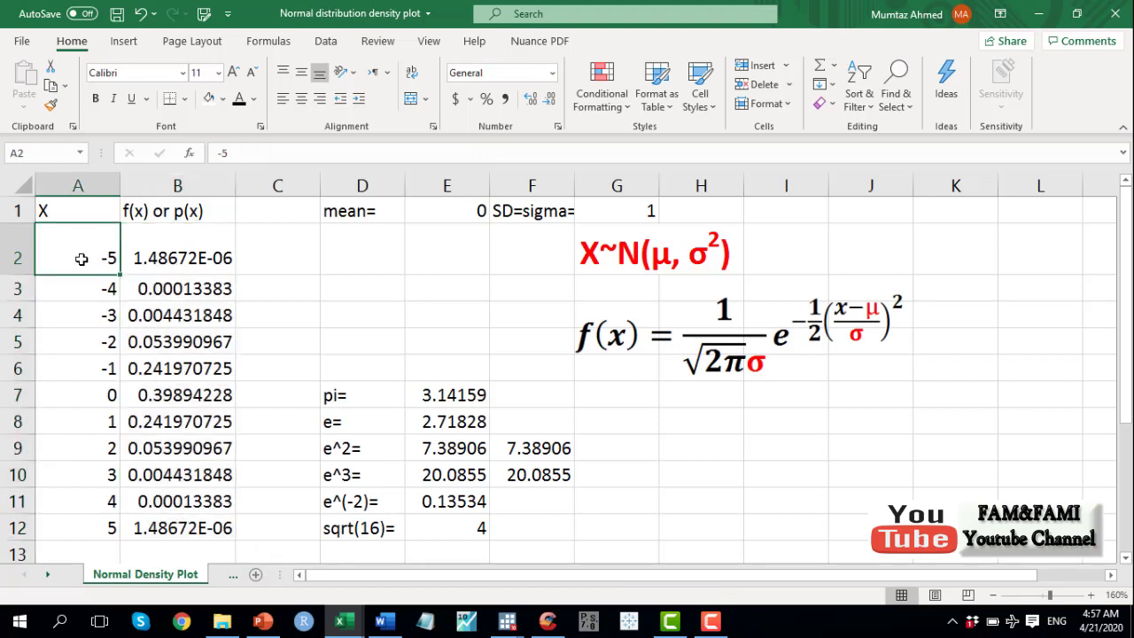
pyautogui.click(171, 255)
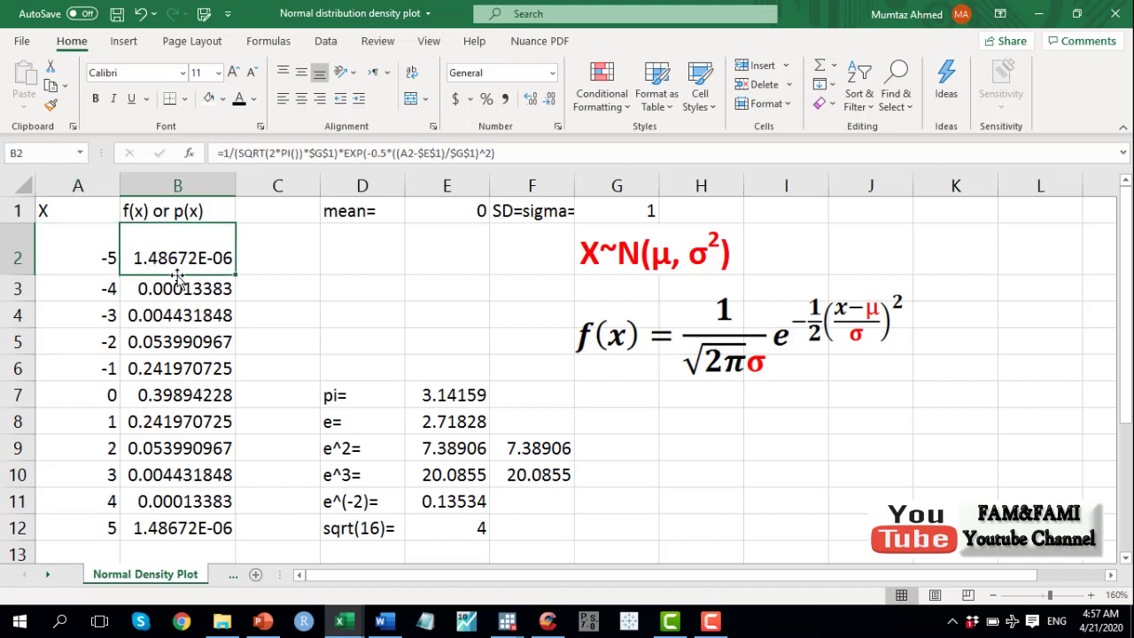
pyautogui.click(69, 295)
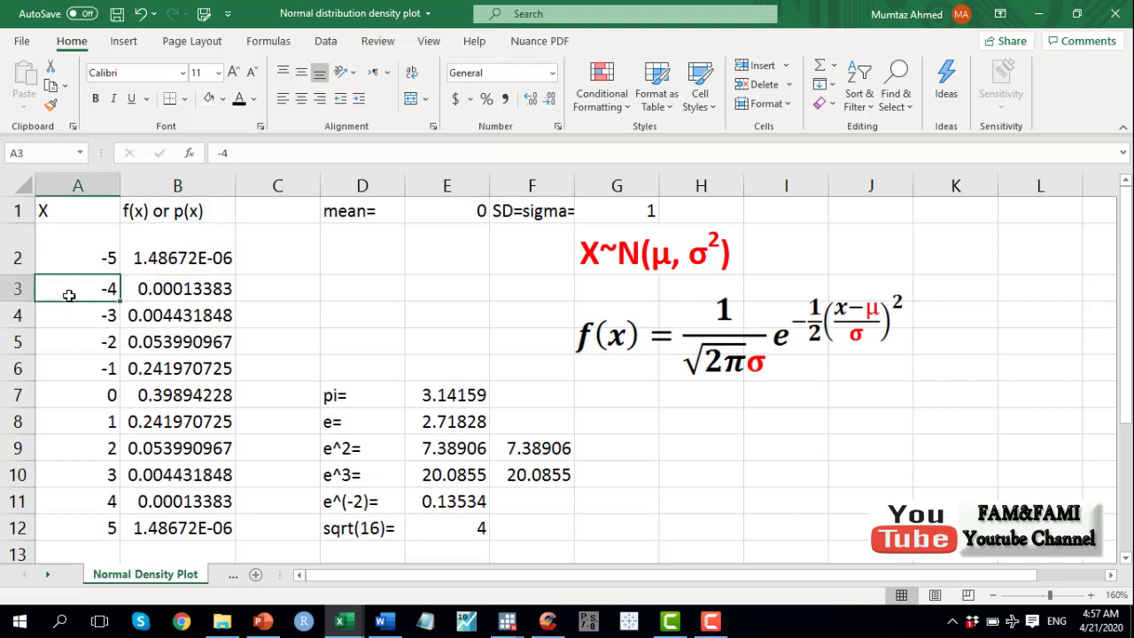
pyautogui.click(164, 290)
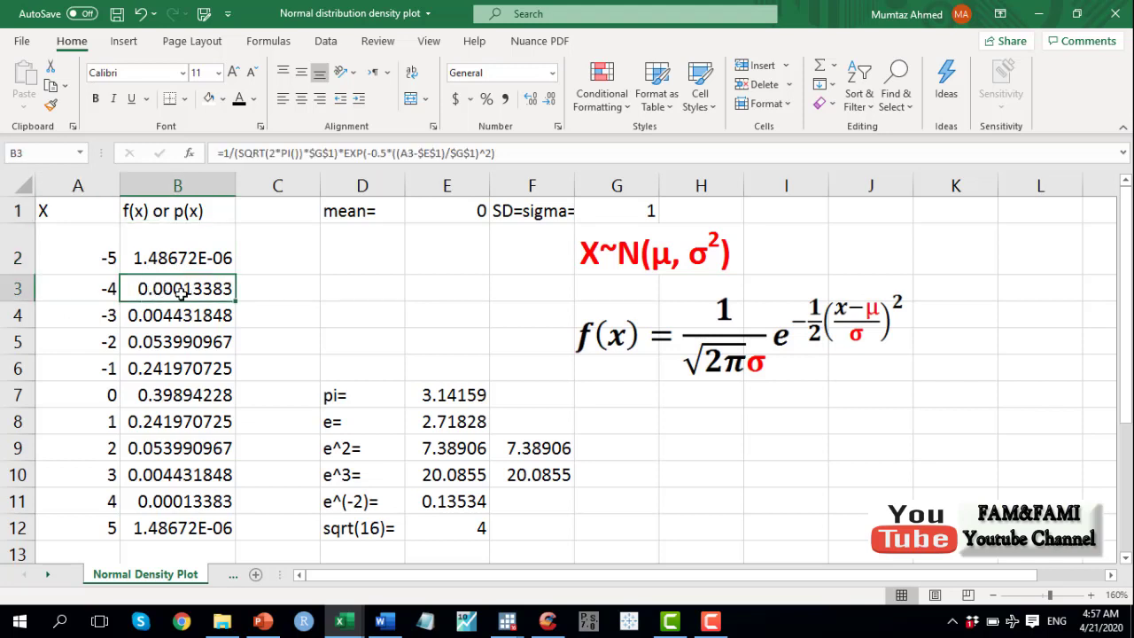
pyautogui.click(100, 315)
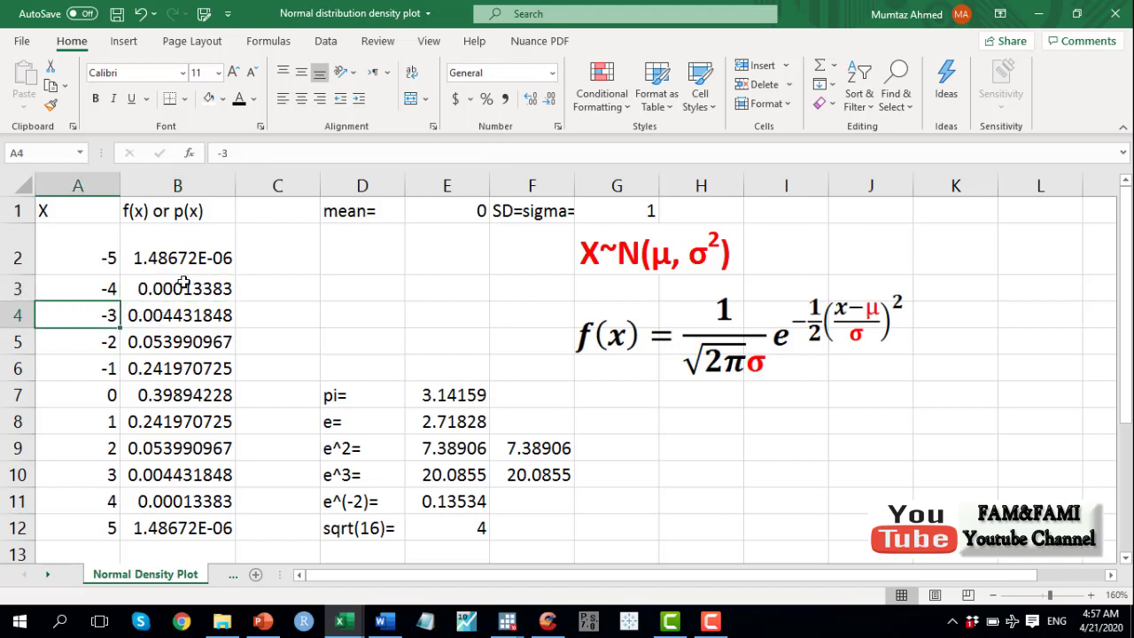
# - Examine the normal distribution notation in G2 together with the mean and standard deviation parameters in row 1
pyautogui.click(688, 261)
pyautogui.moveTo(590, 253); pyautogui.dragTo(707, 254)
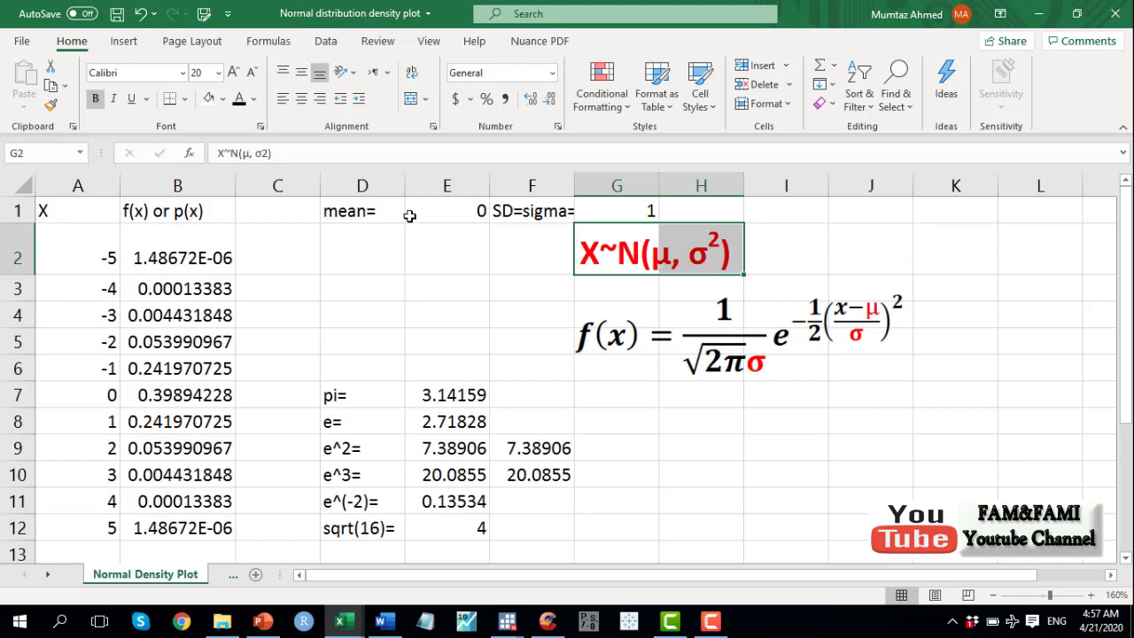
pyautogui.moveTo(385, 214); pyautogui.dragTo(427, 212)
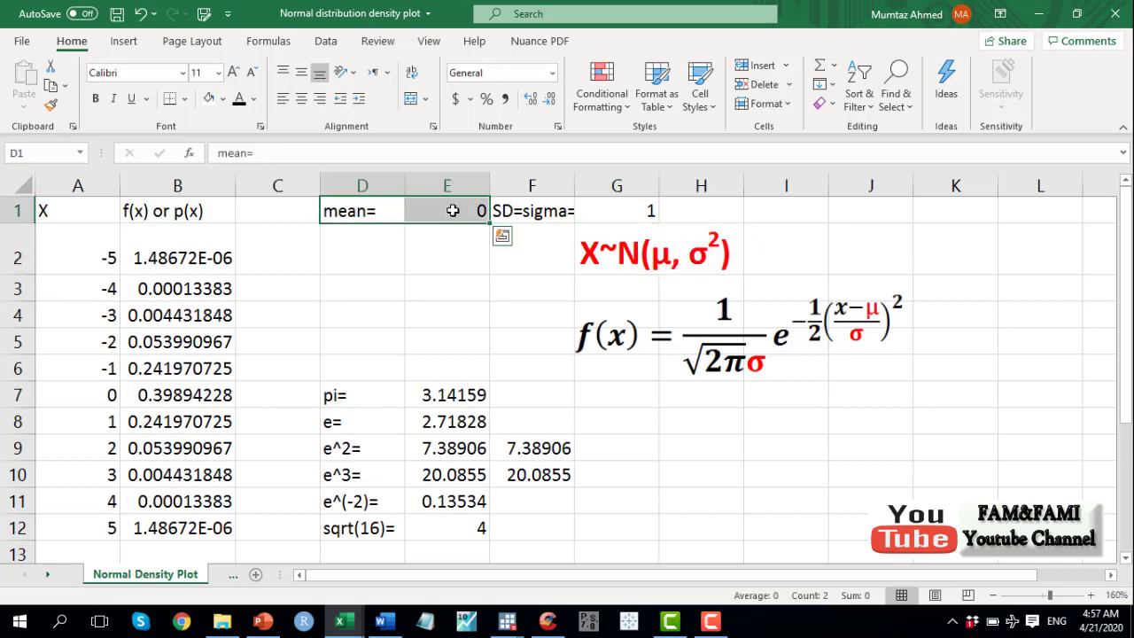
pyautogui.click(518, 210)
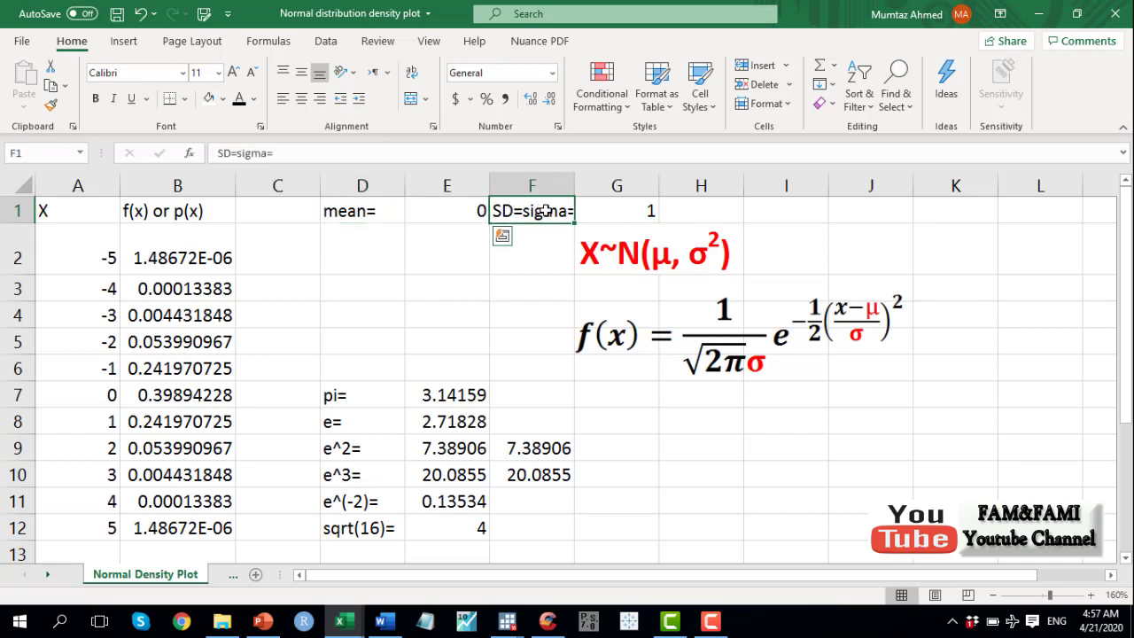
pyautogui.moveTo(547, 211); pyautogui.dragTo(649, 213)
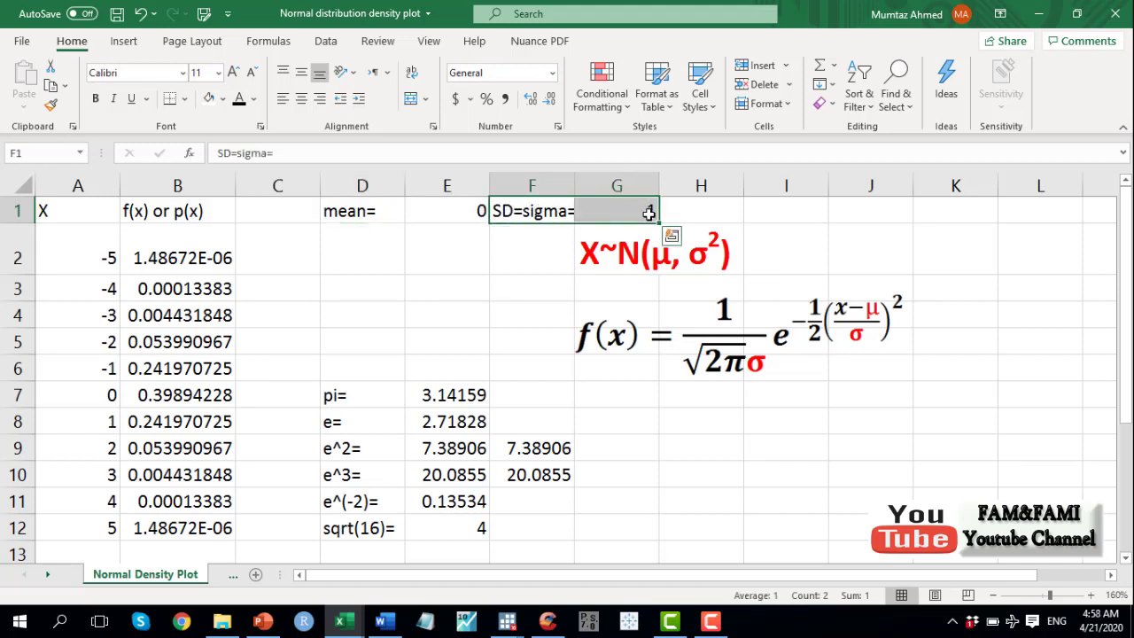
pyautogui.click(627, 264)
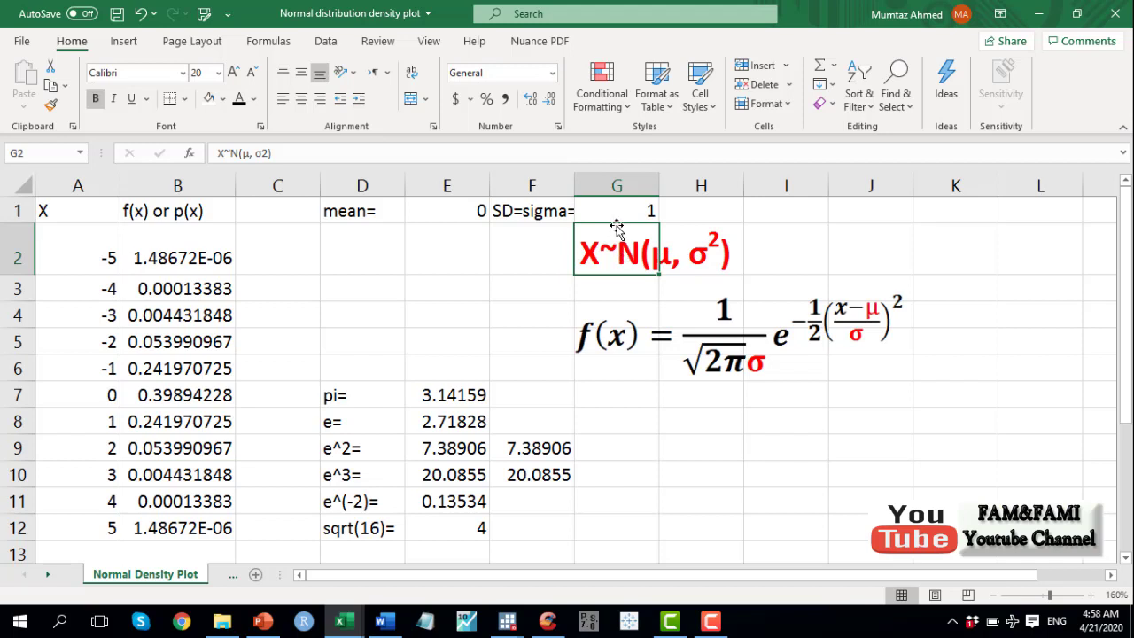
pyautogui.moveTo(627, 213); pyautogui.dragTo(520, 197)
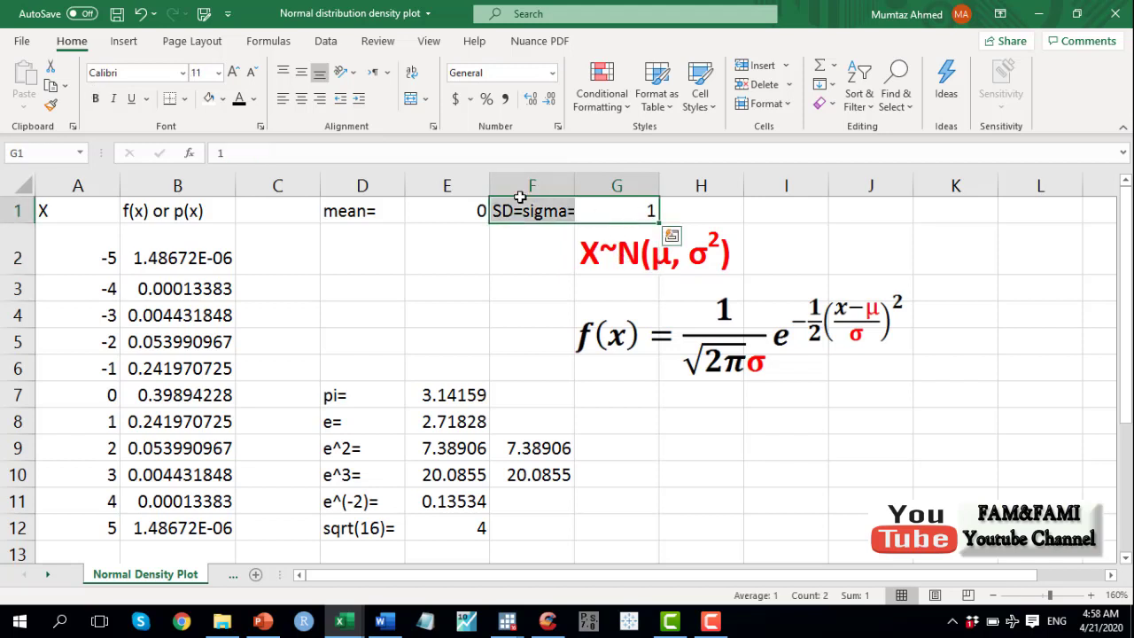
pyautogui.moveTo(446, 211); pyautogui.dragTo(372, 211)
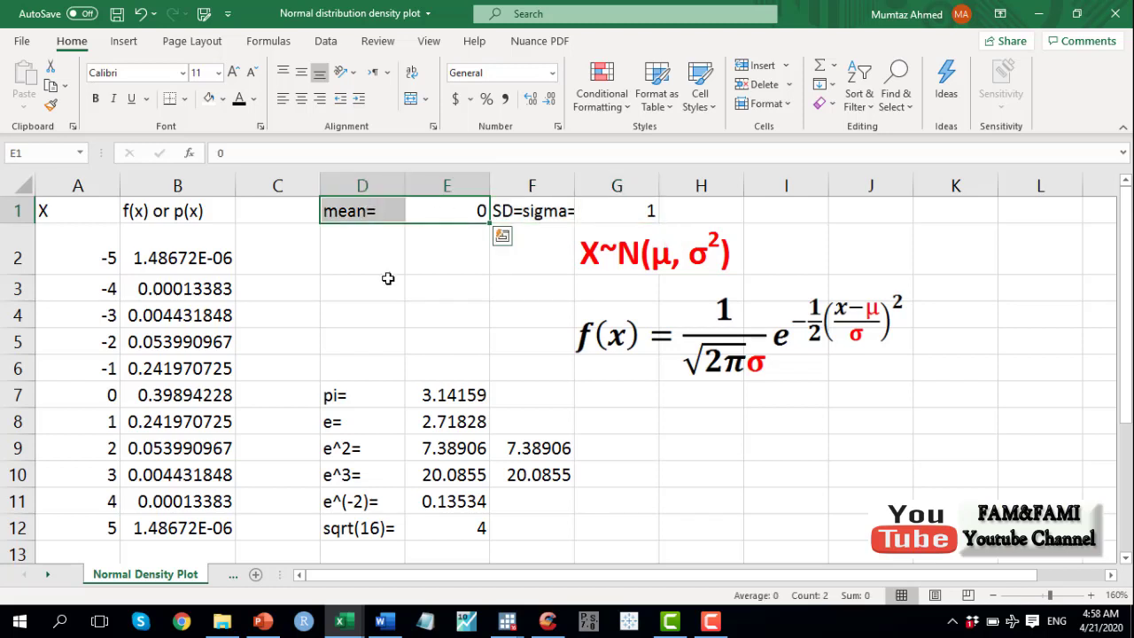
# - Inspect the full normal density formula in B2 that is used for the f(x) column, leaving it unedited
pyautogui.moveTo(195, 255); pyautogui.dragTo(186, 528)
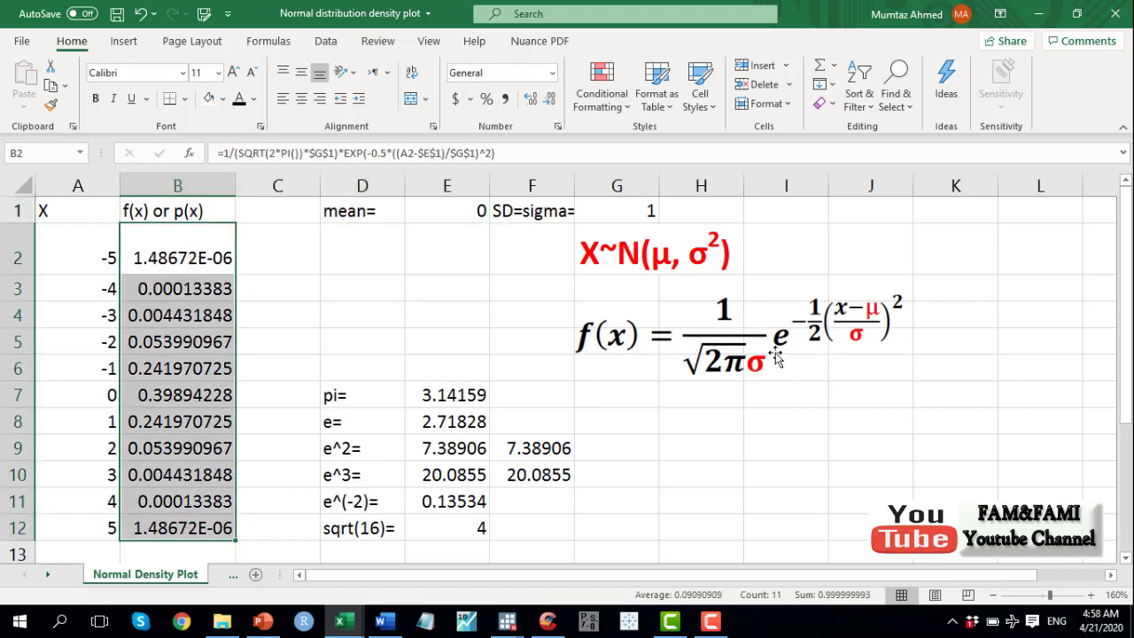
pyautogui.click(219, 153)
pyautogui.moveTo(219, 154); pyautogui.dragTo(517, 149)
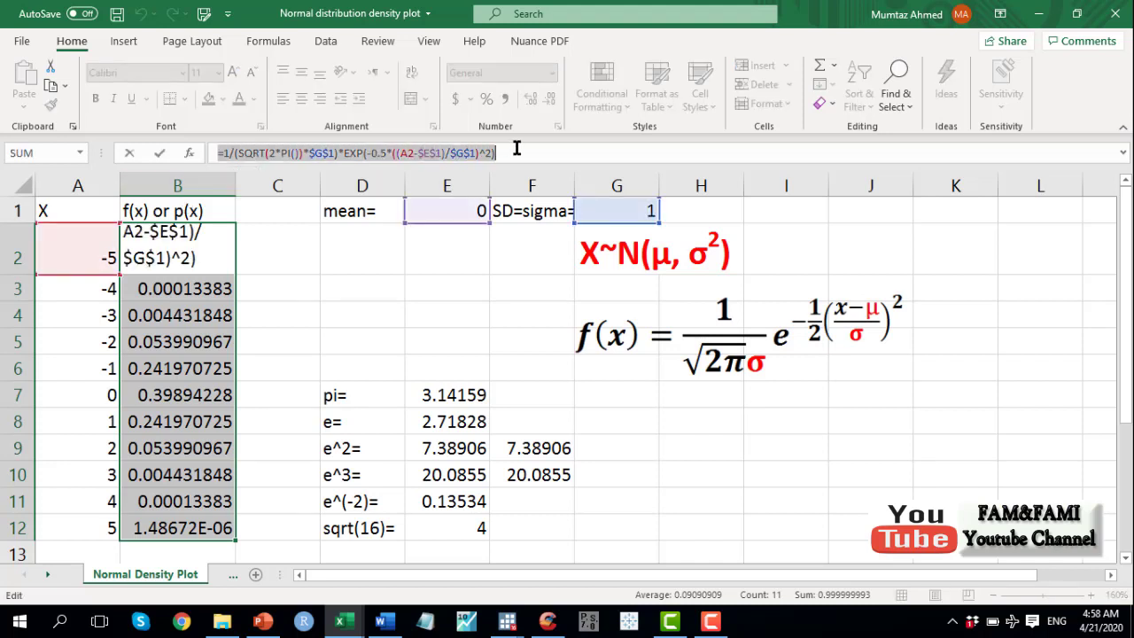
pyautogui.press('Escape')
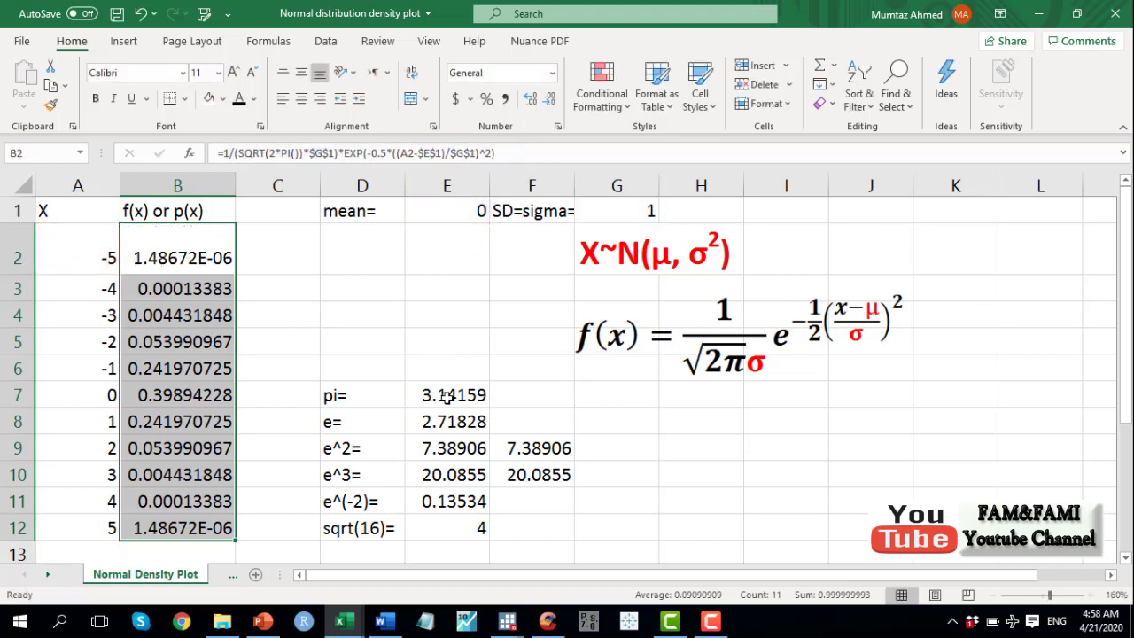
# - Review the constants in E7:E12 and inspect the PI formula in E7
pyautogui.moveTo(441, 398); pyautogui.dragTo(443, 528)
pyautogui.click(352, 390)
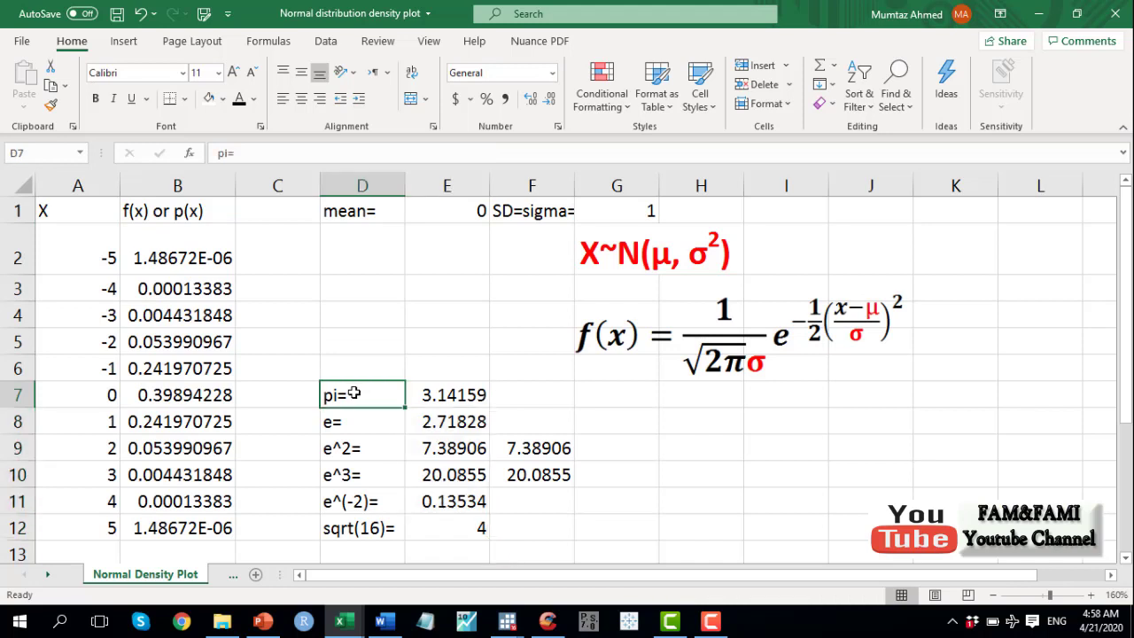
pyautogui.click(438, 399)
pyautogui.write('=PI()')
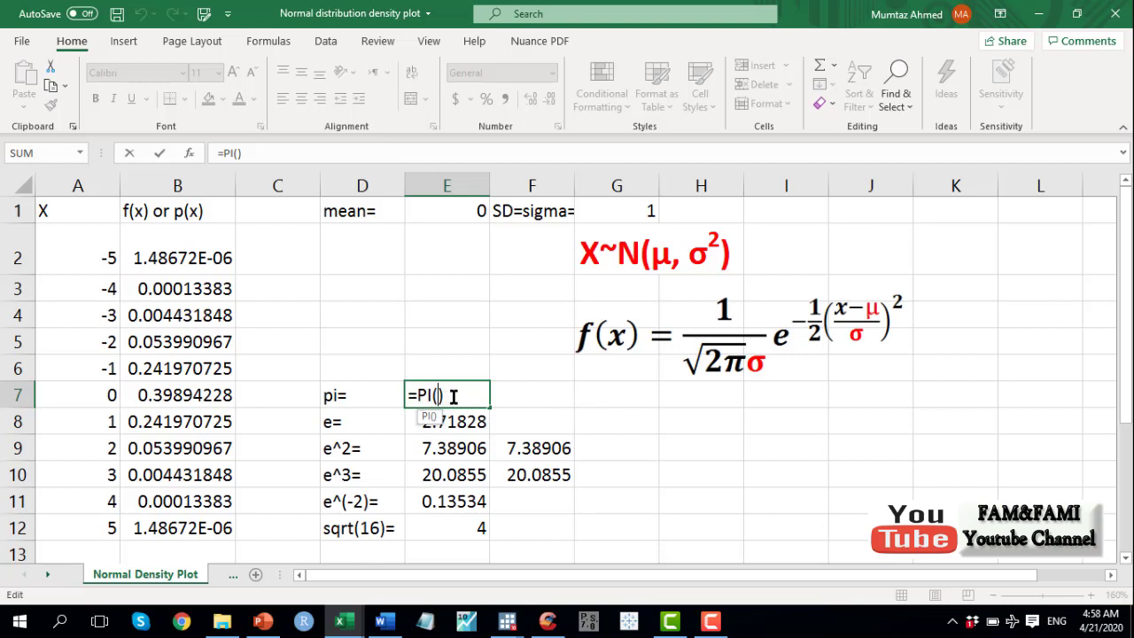
pyautogui.press('Return')
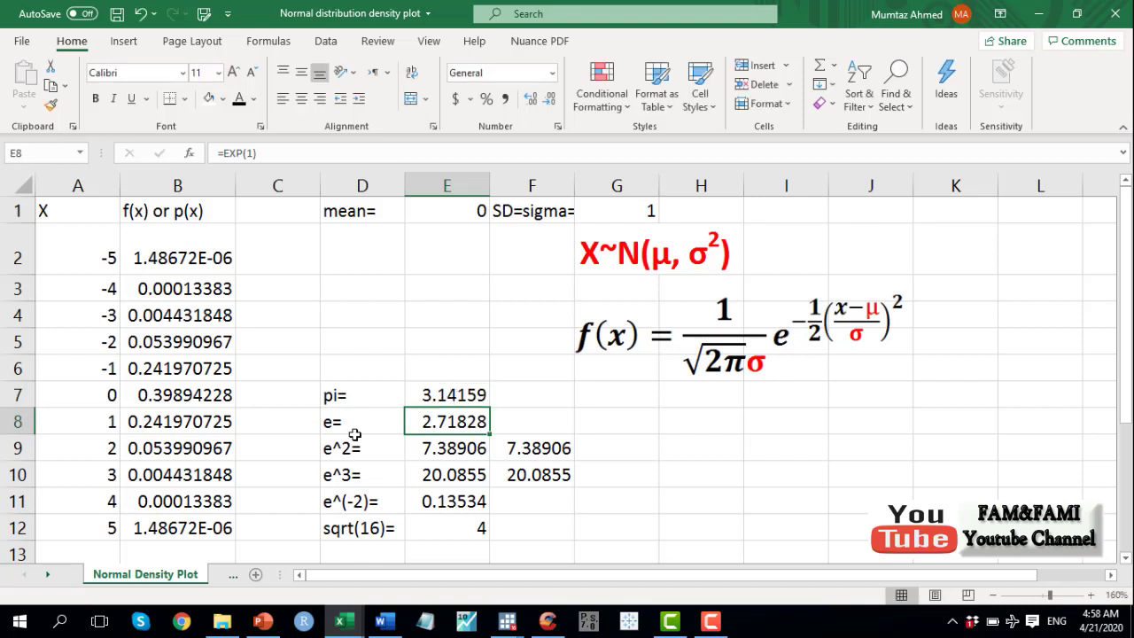
# - Inspect the EXP formula in E8 that computes the constant e
pyautogui.click(340, 426)
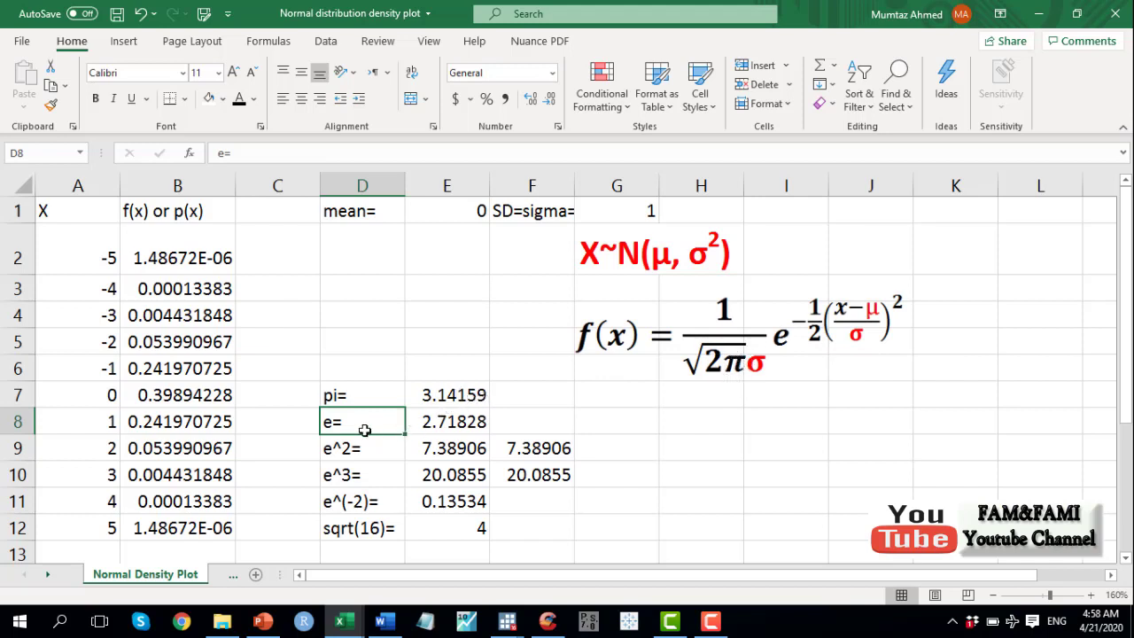
pyautogui.doubleClick(452, 424)
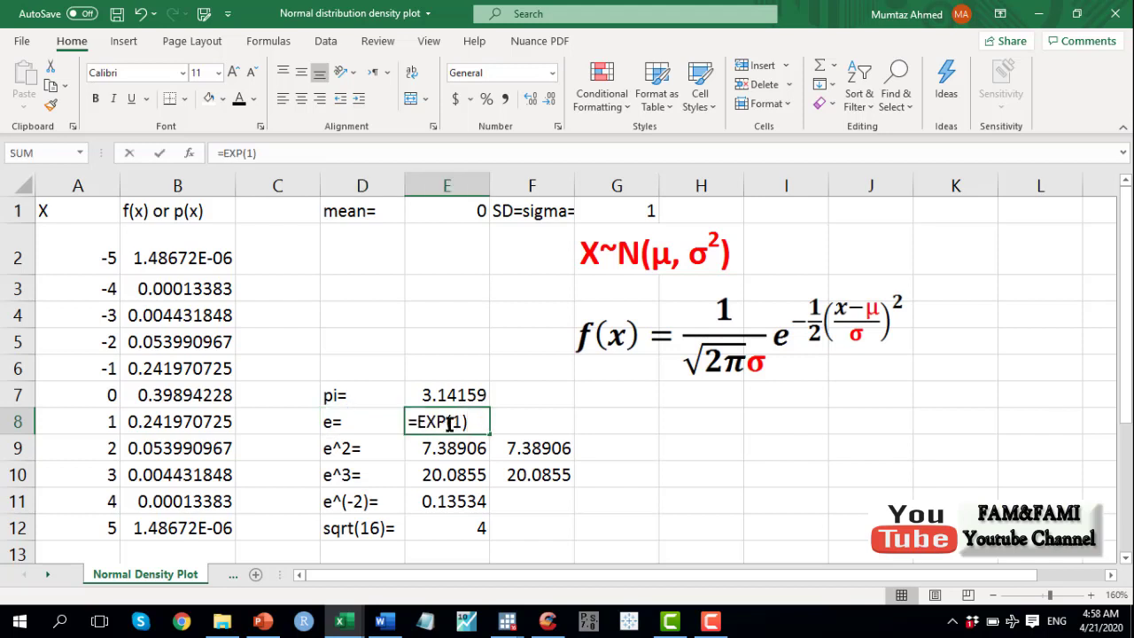
pyautogui.moveTo(476, 422); pyautogui.dragTo(409, 422)
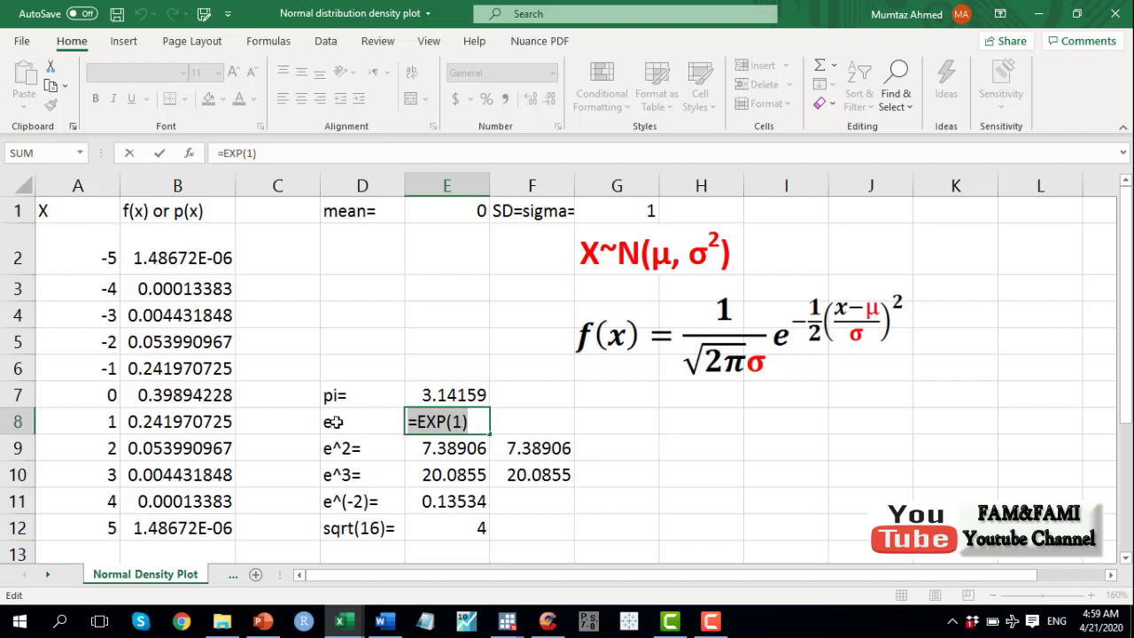
pyautogui.press('Return')
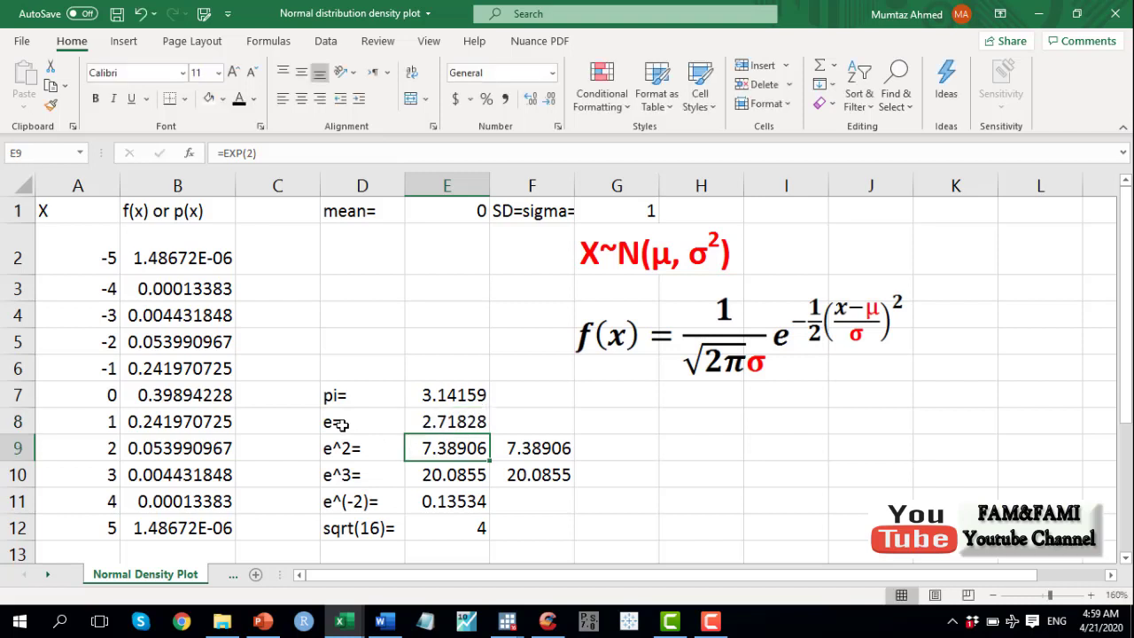
# - Inspect the EXP formula in E9 that computes e squared
pyautogui.click(342, 445)
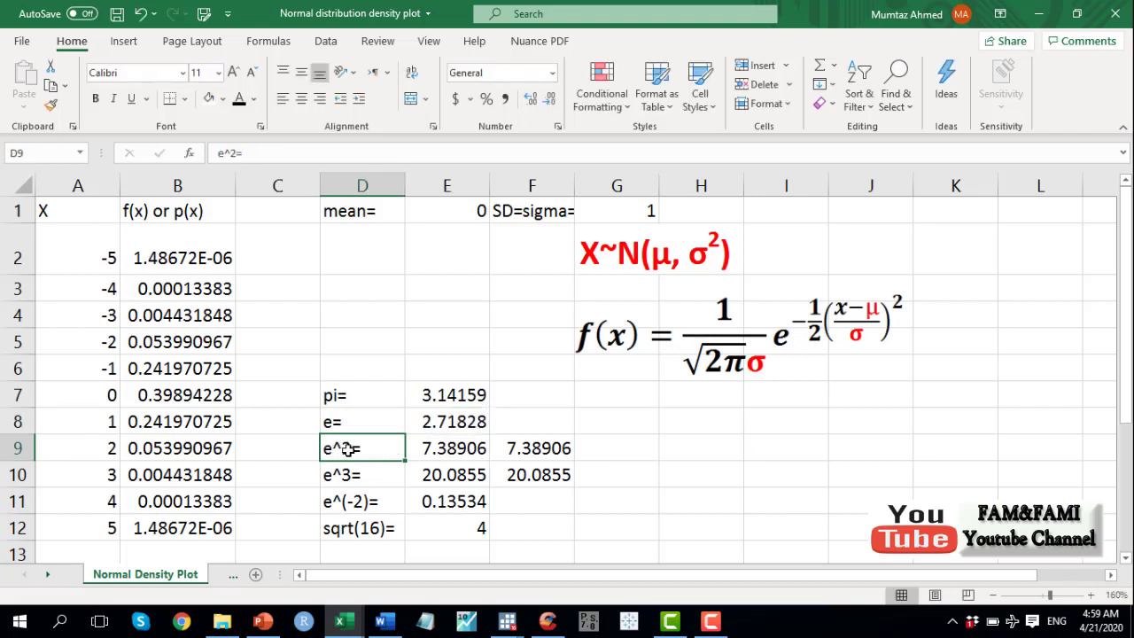
pyautogui.doubleClick(454, 452)
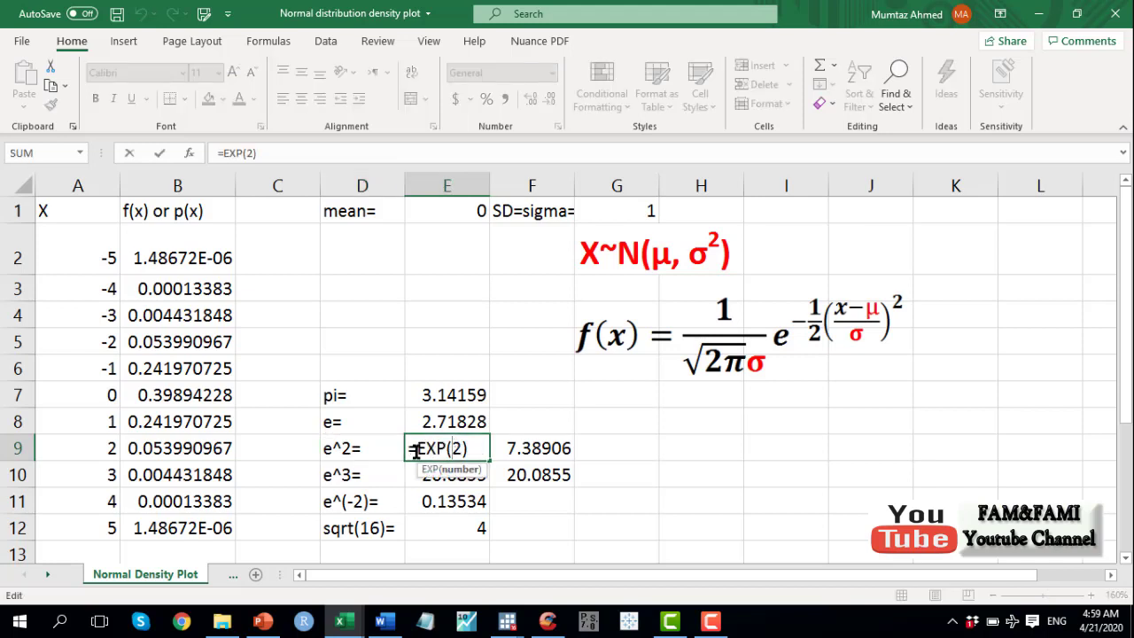
pyautogui.moveTo(414, 449)
pyautogui.mouseDown()
pyautogui.moveTo(470, 449)
pyautogui.moveTo(396, 446)
pyautogui.mouseUp()
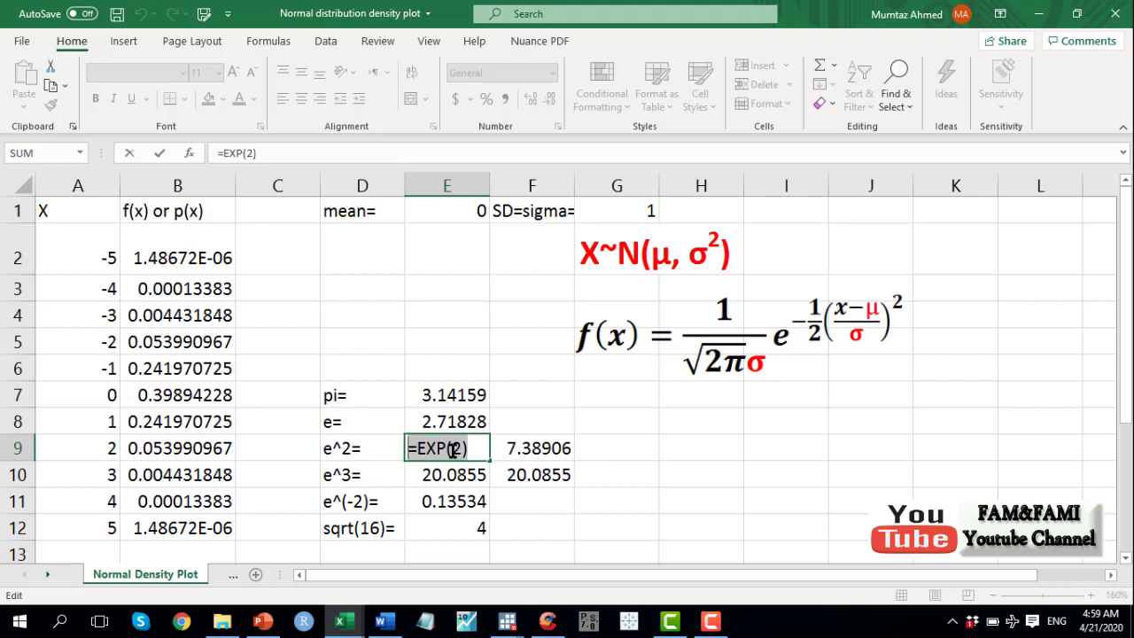
pyautogui.press('Return')
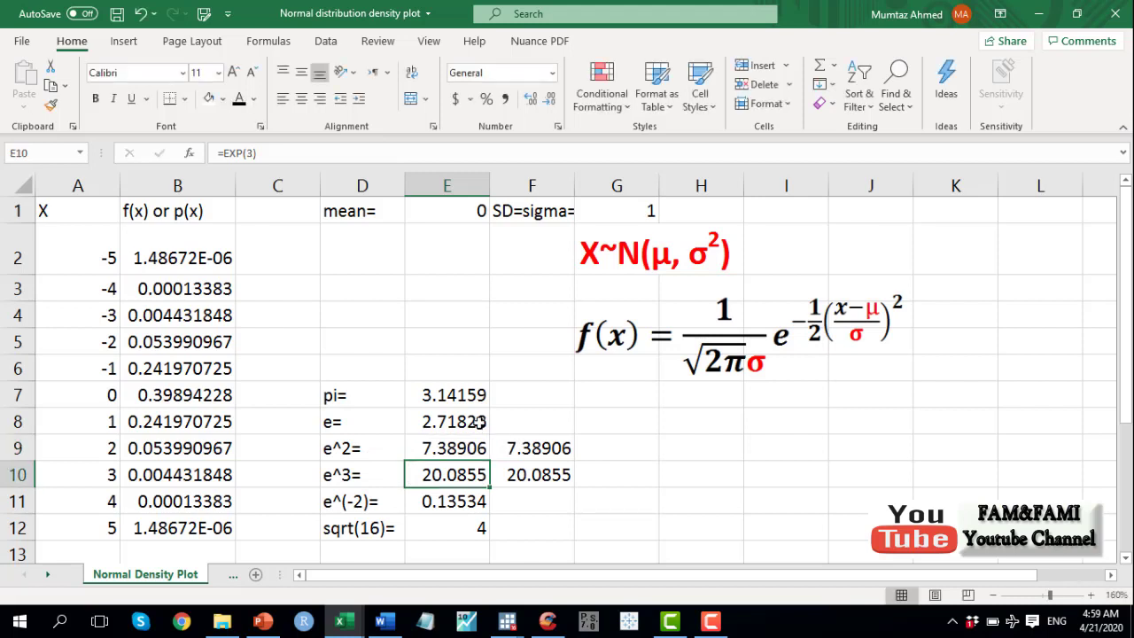
# - Inspect the power formula in F9 that squares the constant e from E8, leaving it unedited
pyautogui.click(456, 425)
pyautogui.click(543, 451)
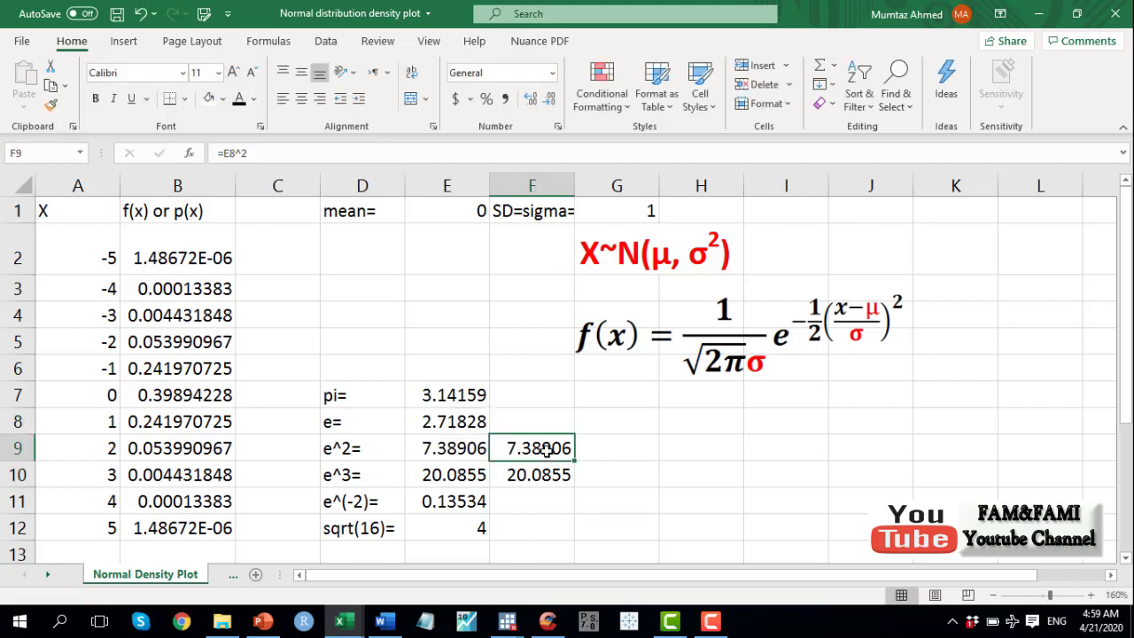
pyautogui.doubleClick(542, 449)
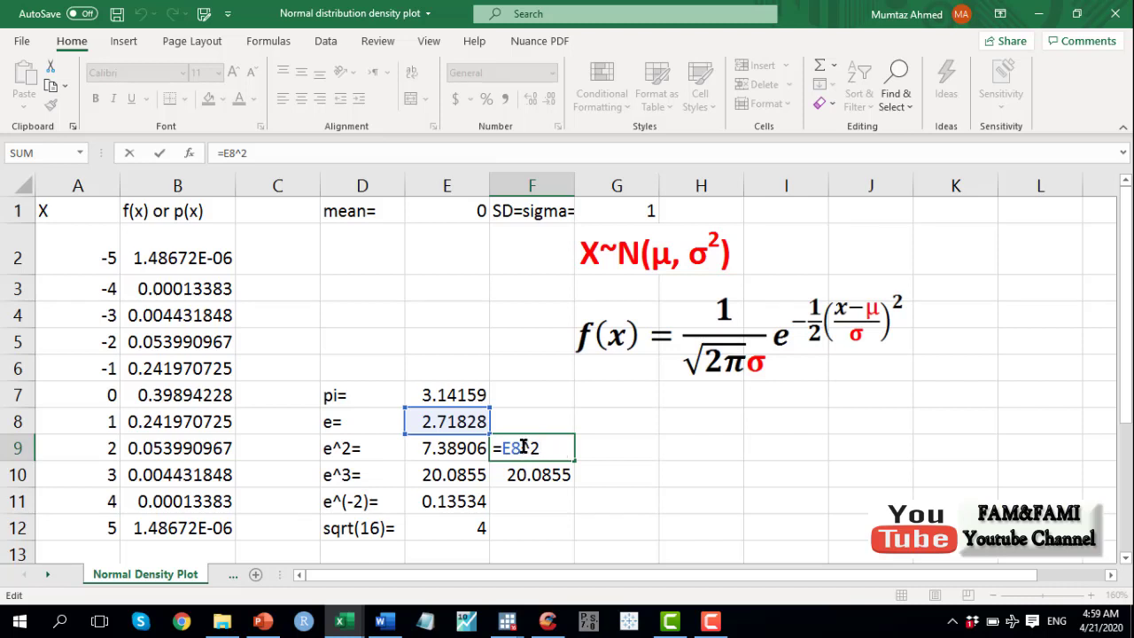
pyautogui.moveTo(523, 448); pyautogui.dragTo(544, 448)
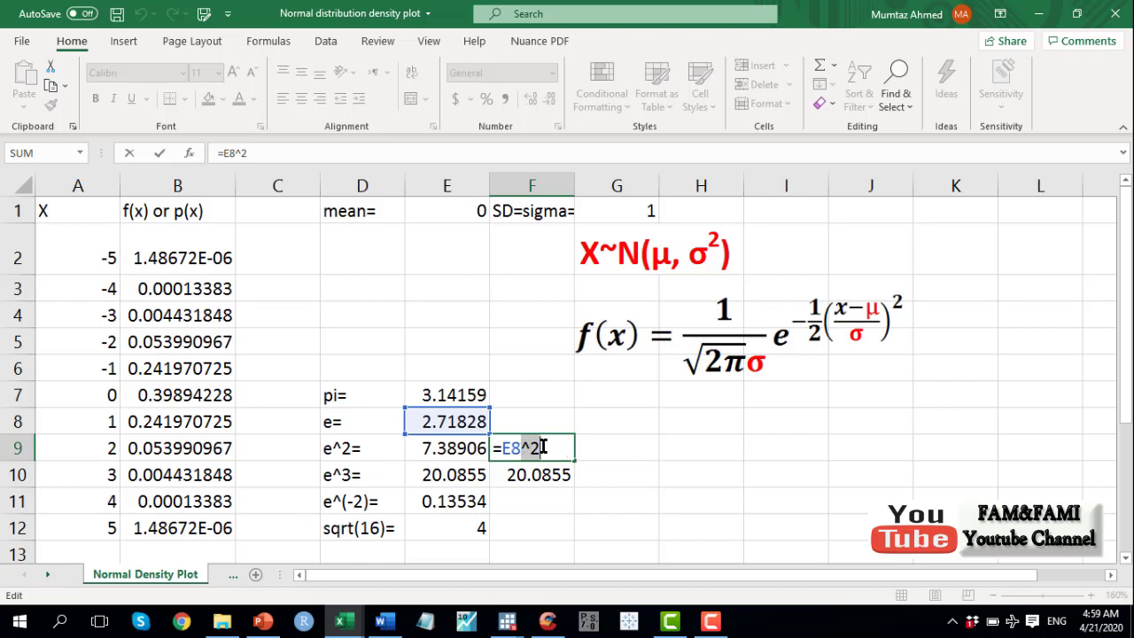
pyautogui.click(531, 448)
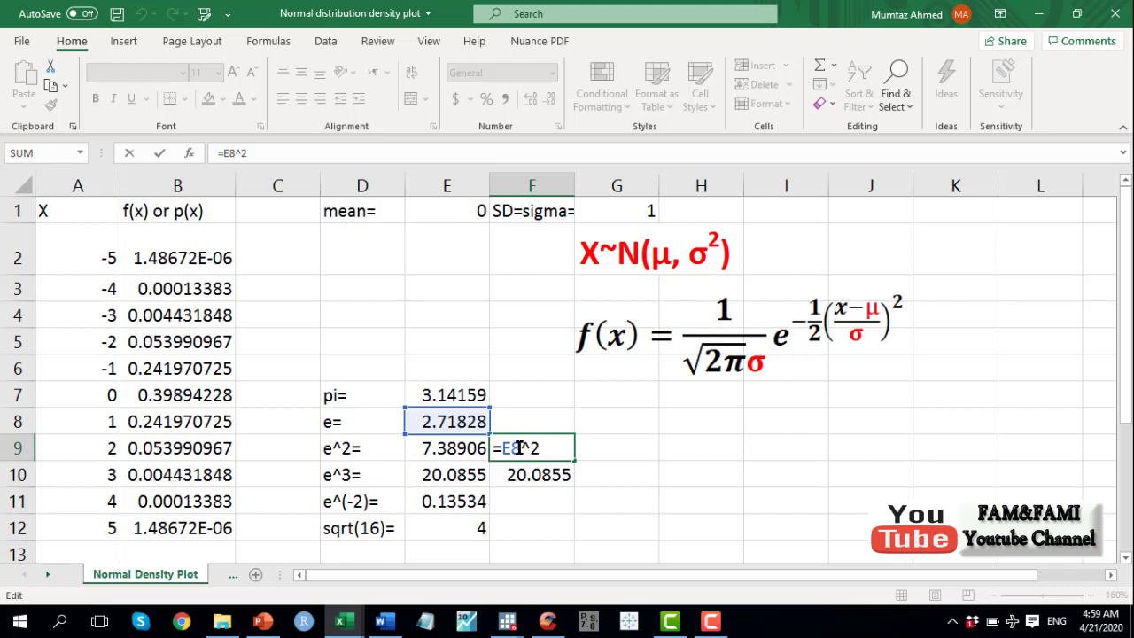
pyautogui.moveTo(523, 448); pyautogui.dragTo(503, 448)
pyautogui.press('Return')
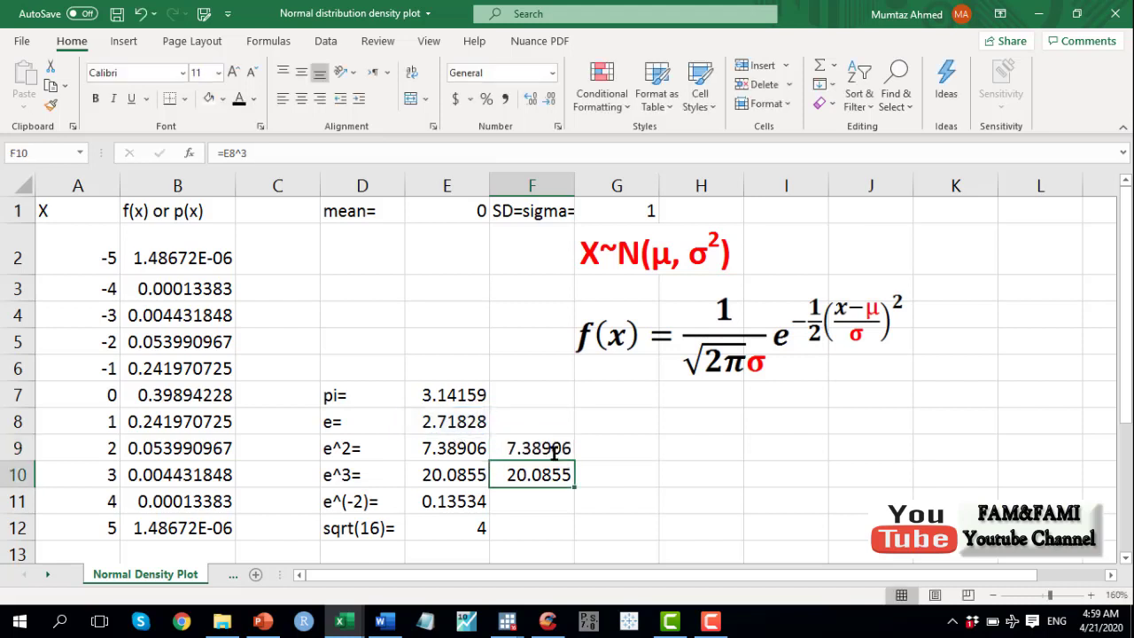
# - Compare the EXP formula in E9 with the power formula in F9 as two ways of computing e squared
pyautogui.click(461, 450)
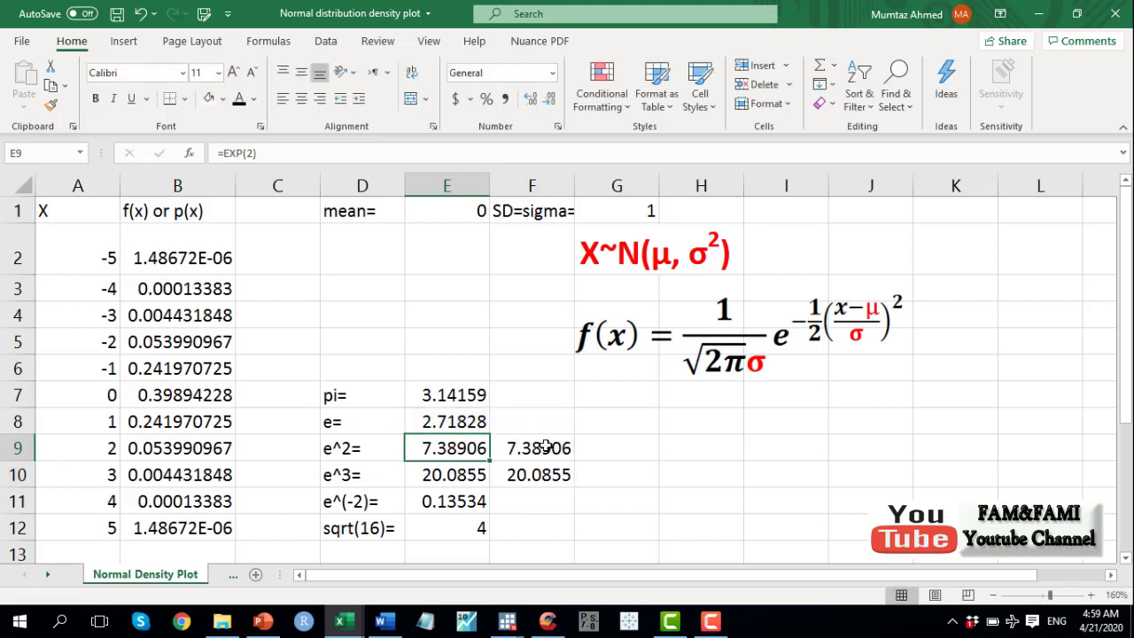
pyautogui.moveTo(545, 446); pyautogui.dragTo(456, 445)
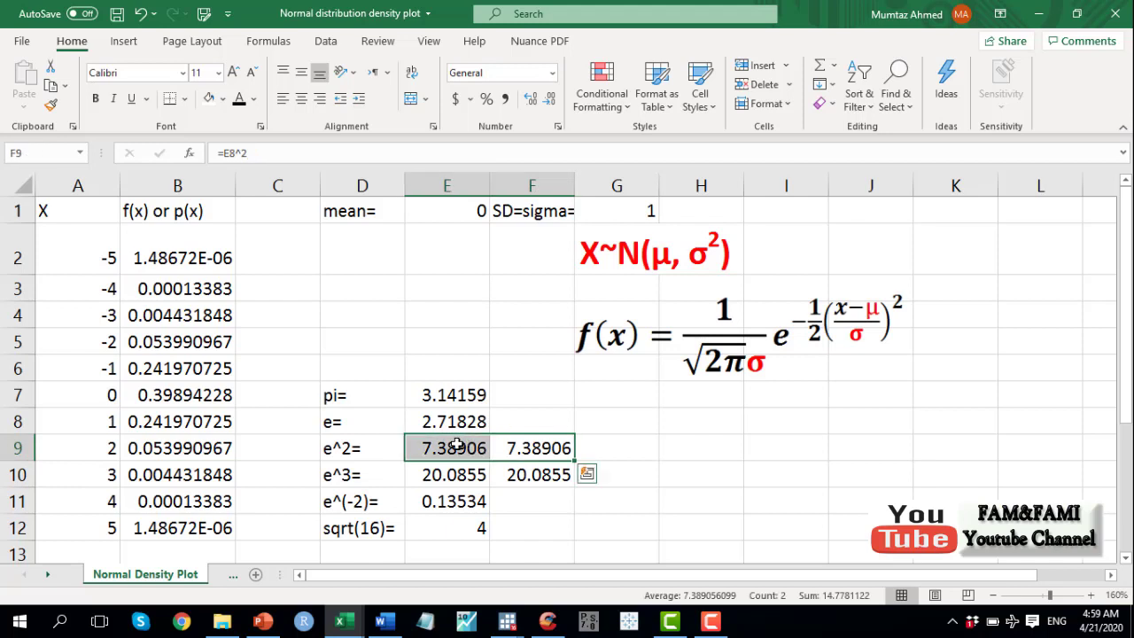
pyautogui.doubleClick(456, 445)
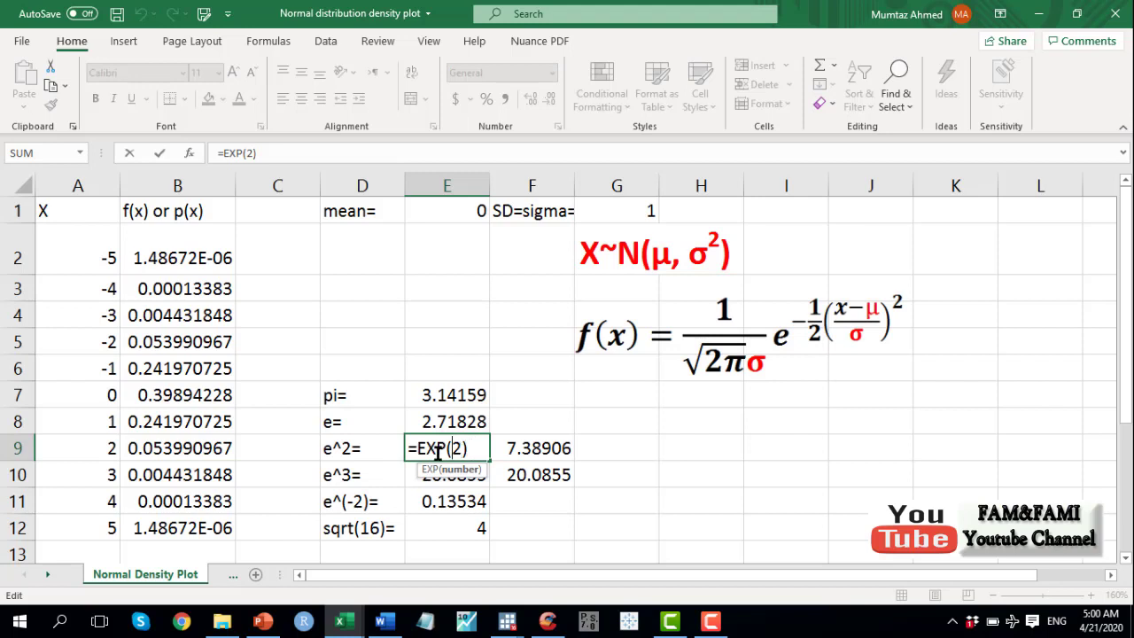
pyautogui.press('Return')
pyautogui.click(525, 449)
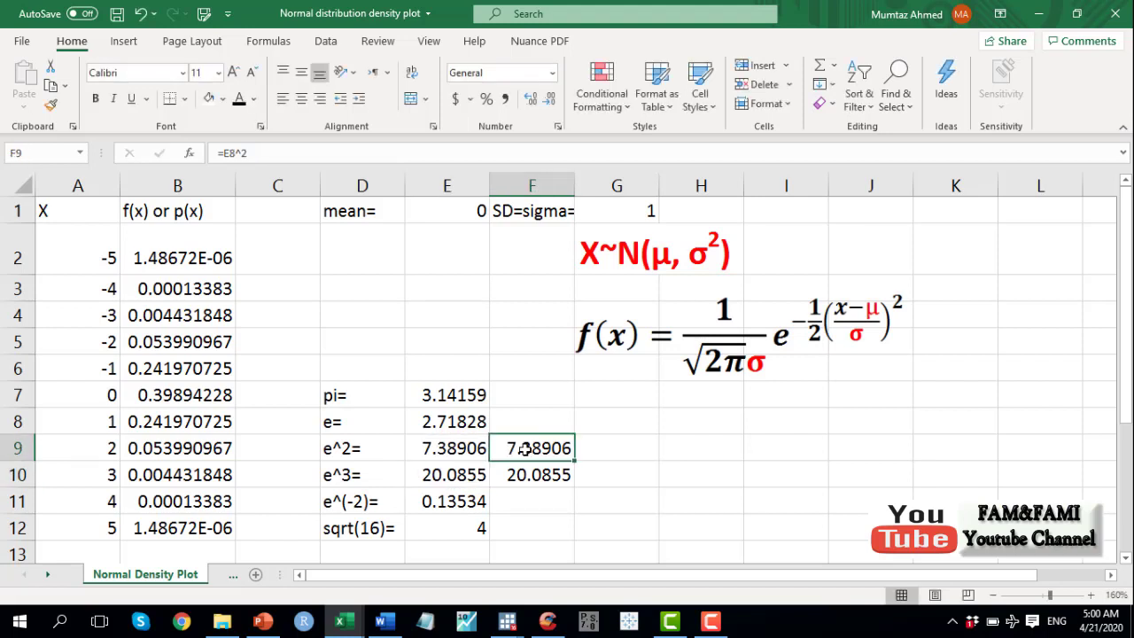
pyautogui.doubleClick(525, 449)
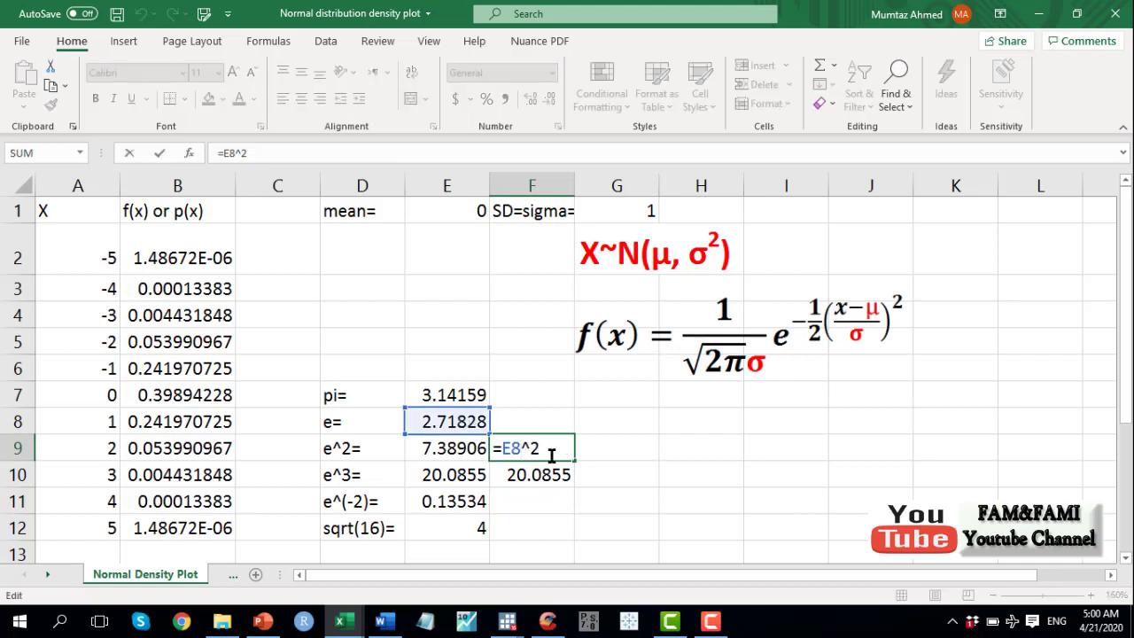
pyautogui.press('Return')
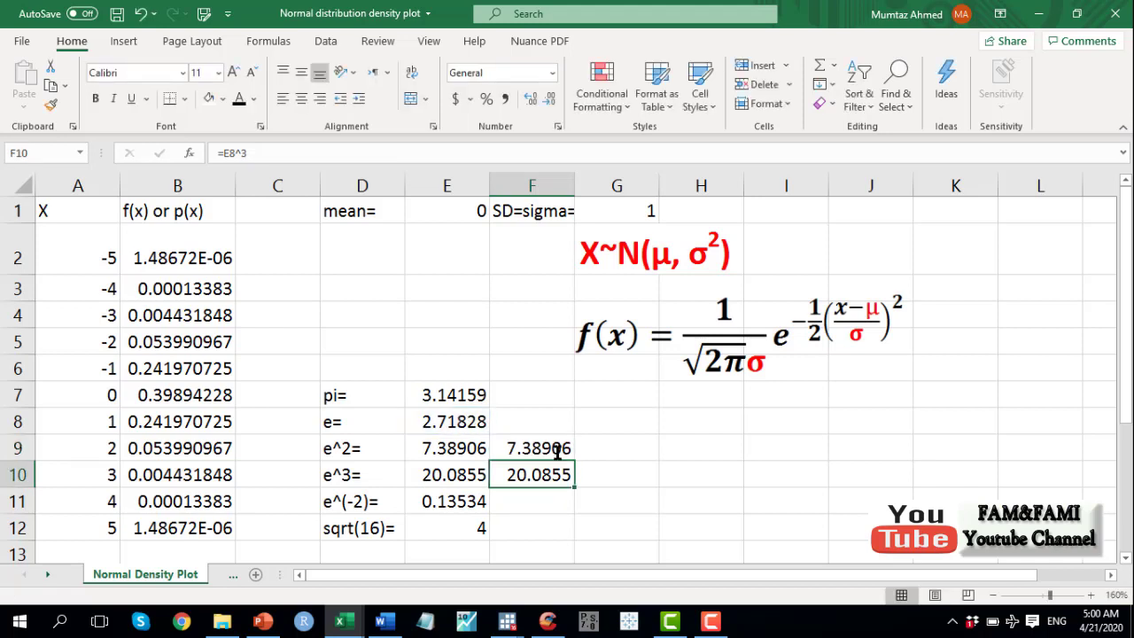
# - Inspect the EXP formula in E10 and the power formula in F10 that both compute e cubed
pyautogui.click(330, 476)
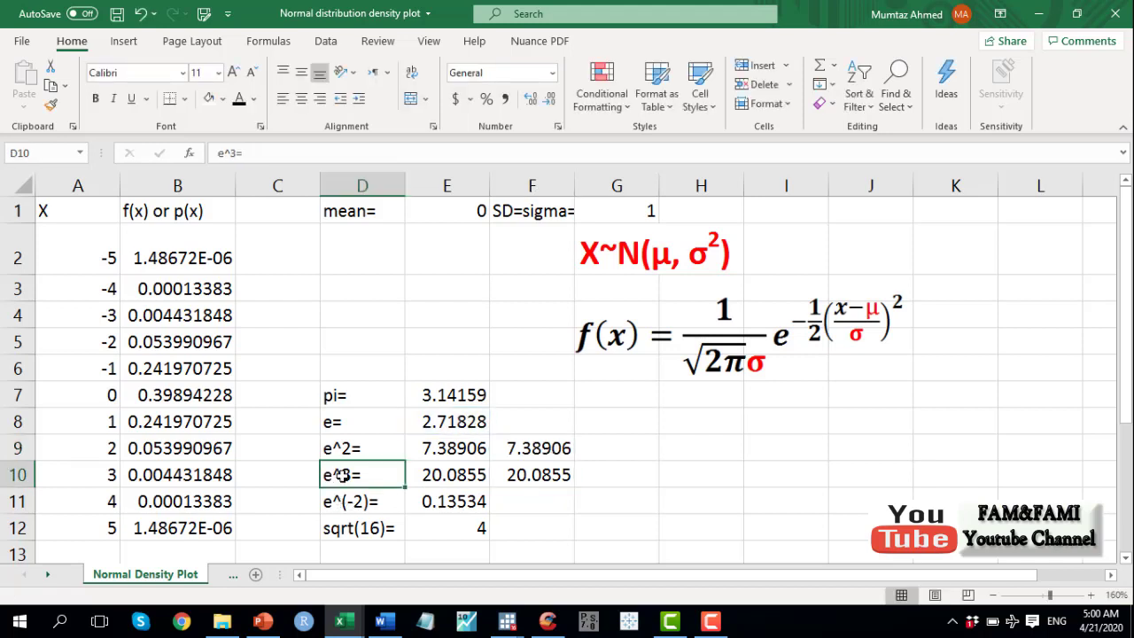
pyautogui.click(465, 476)
pyautogui.write('=EXP(3)')
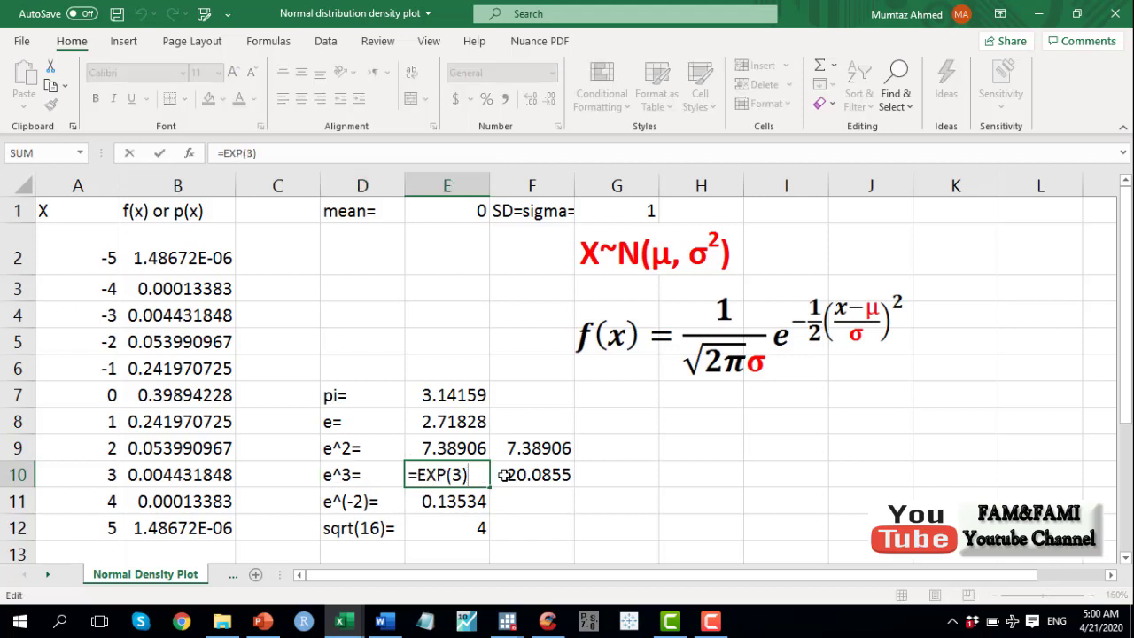
pyautogui.hotkey('ctrl', 'Return')
pyautogui.click(534, 476)
pyautogui.doubleClick(534, 476)
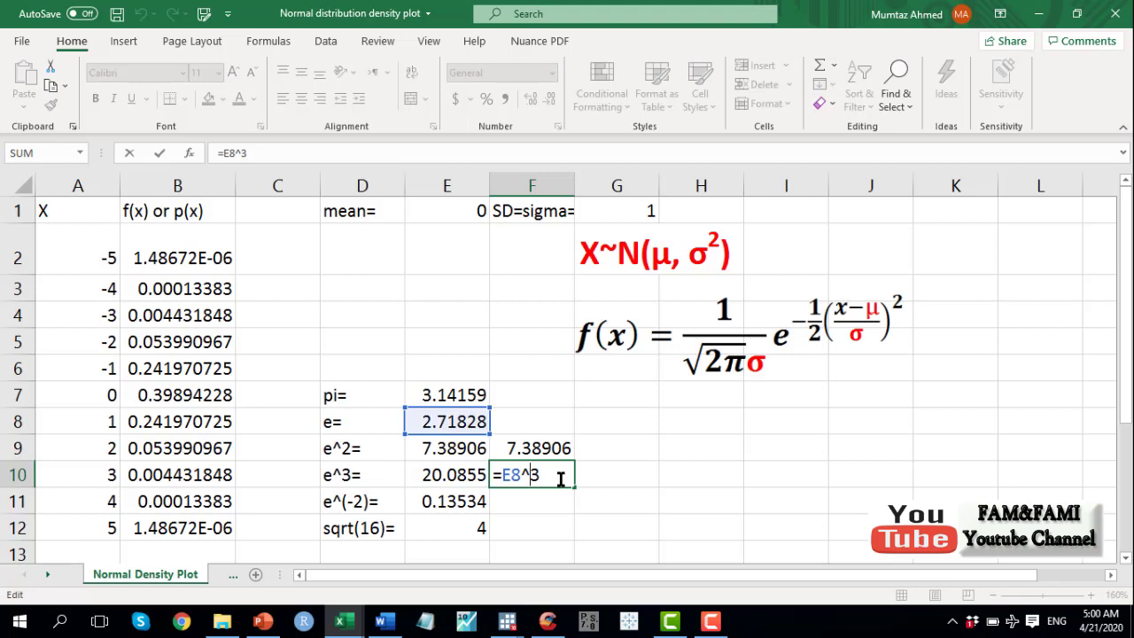
pyautogui.press('Return')
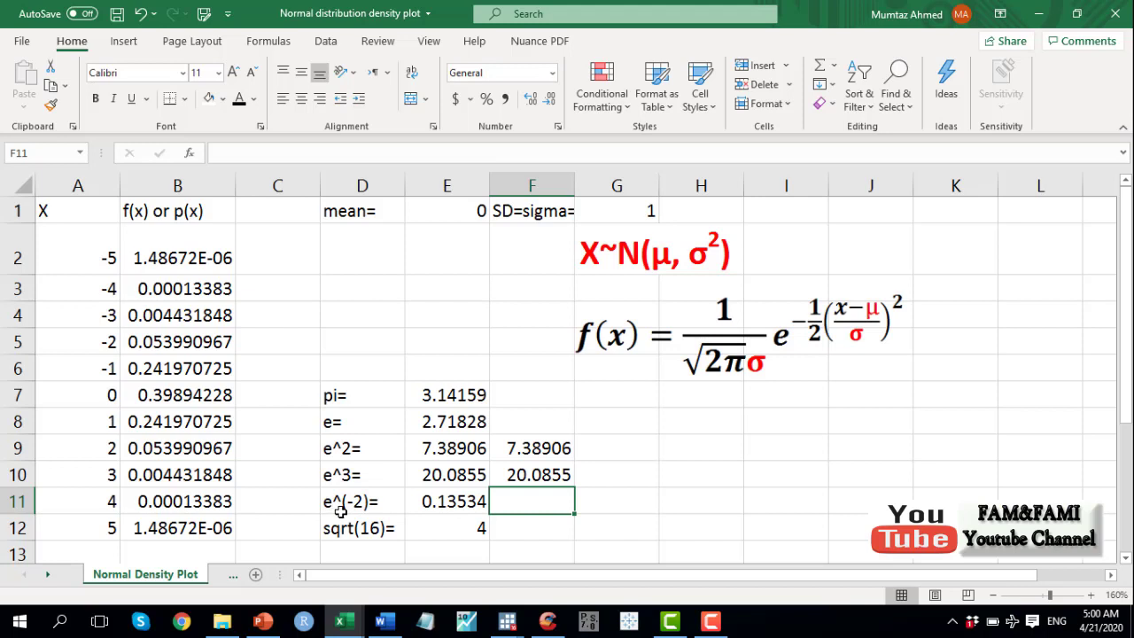
# - Inspect the EXP formula in E11 for e^(-2), then select the powers of e in D9:E11 for review
pyautogui.doubleClick(449, 500)
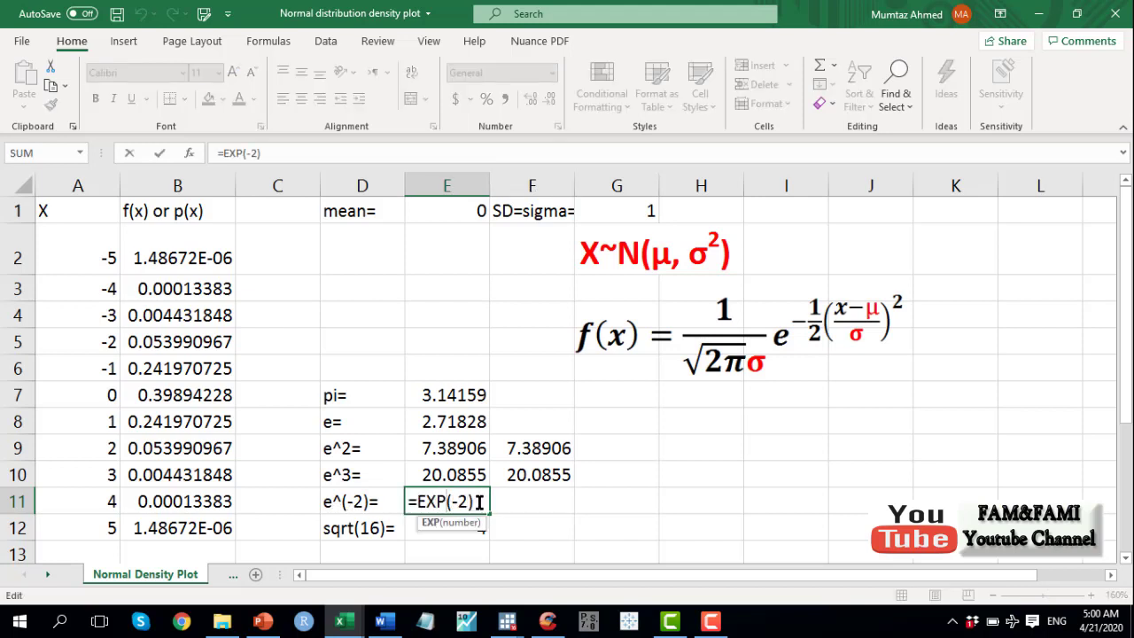
pyautogui.press('Return')
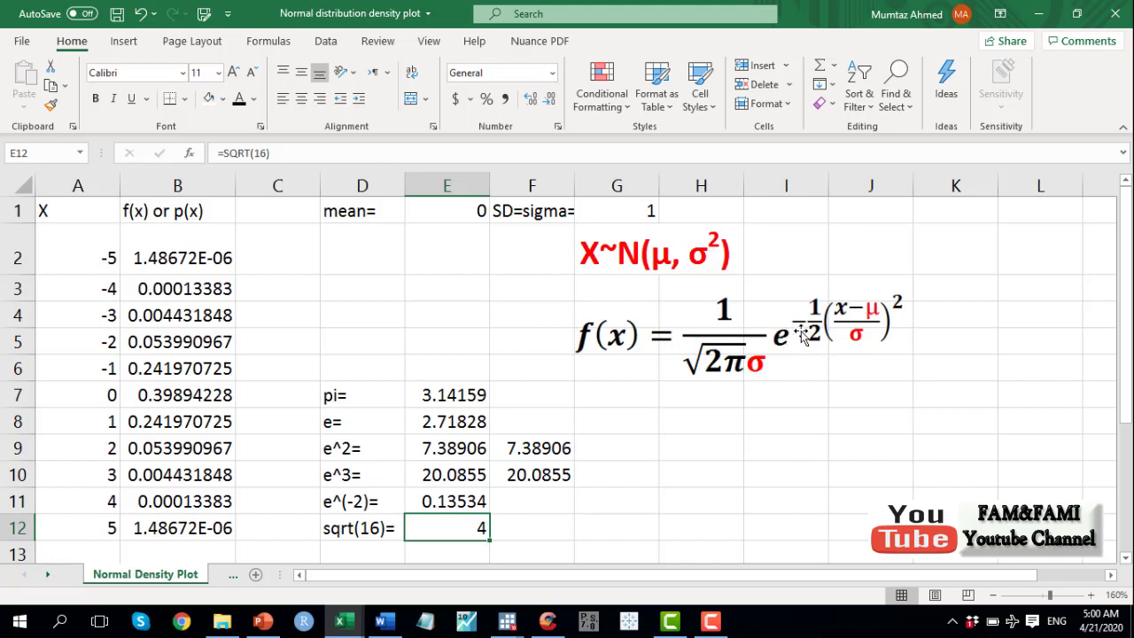
pyautogui.moveTo(331, 443); pyautogui.dragTo(452, 498)
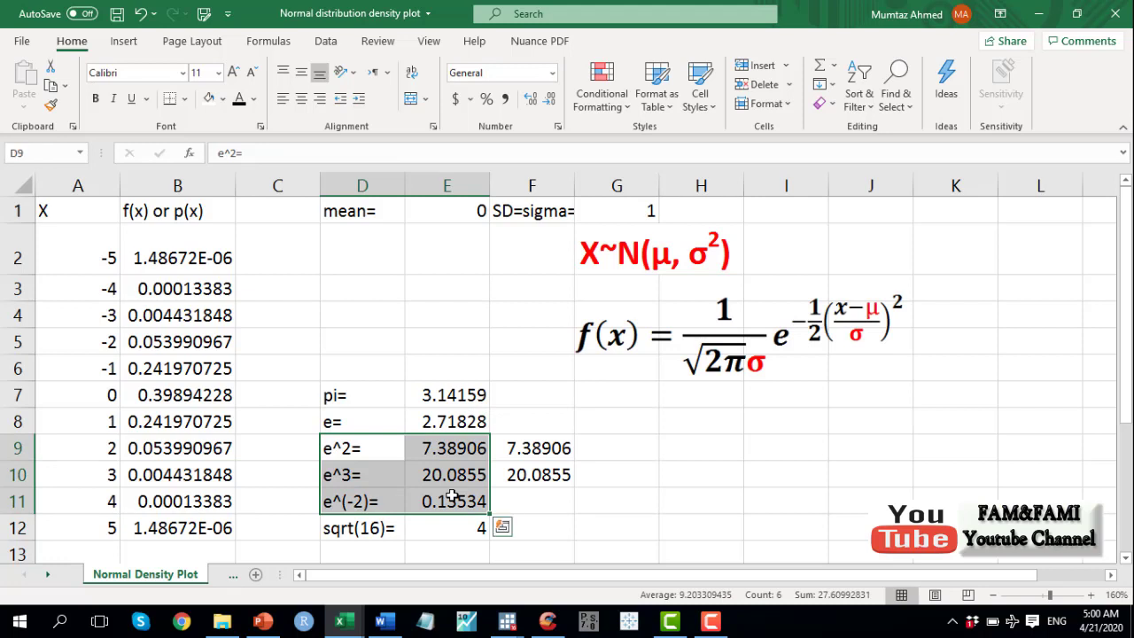
# - Review the PI, EXP and SQRT formulas in E7, E8 and E12, leaving them unedited
pyautogui.click(457, 394)
pyautogui.doubleClick(456, 396)
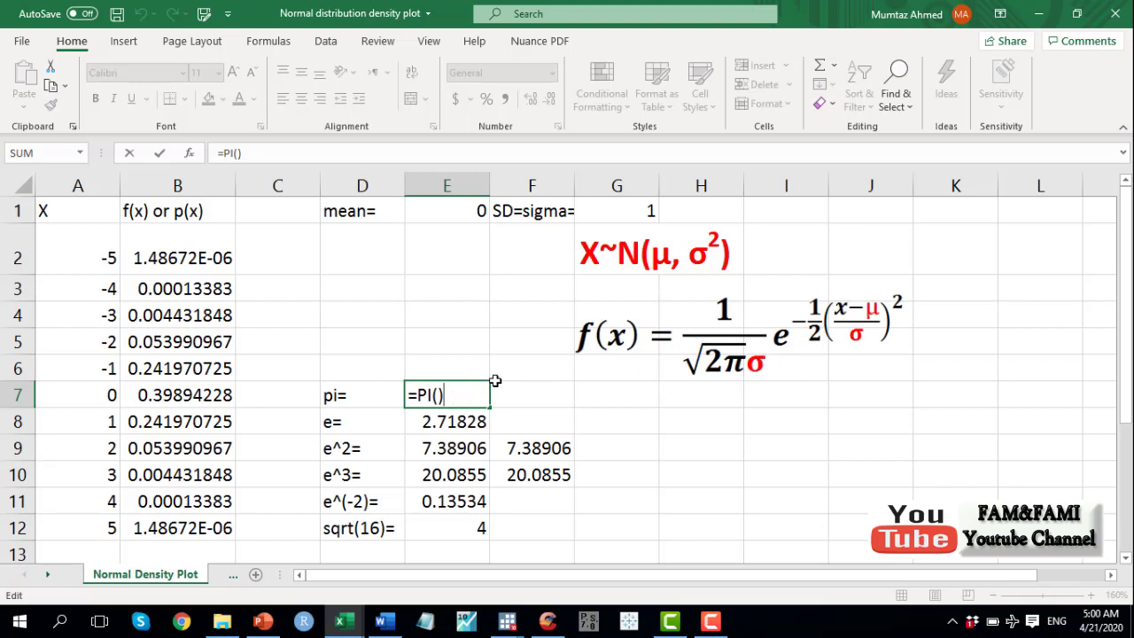
pyautogui.press('Escape')
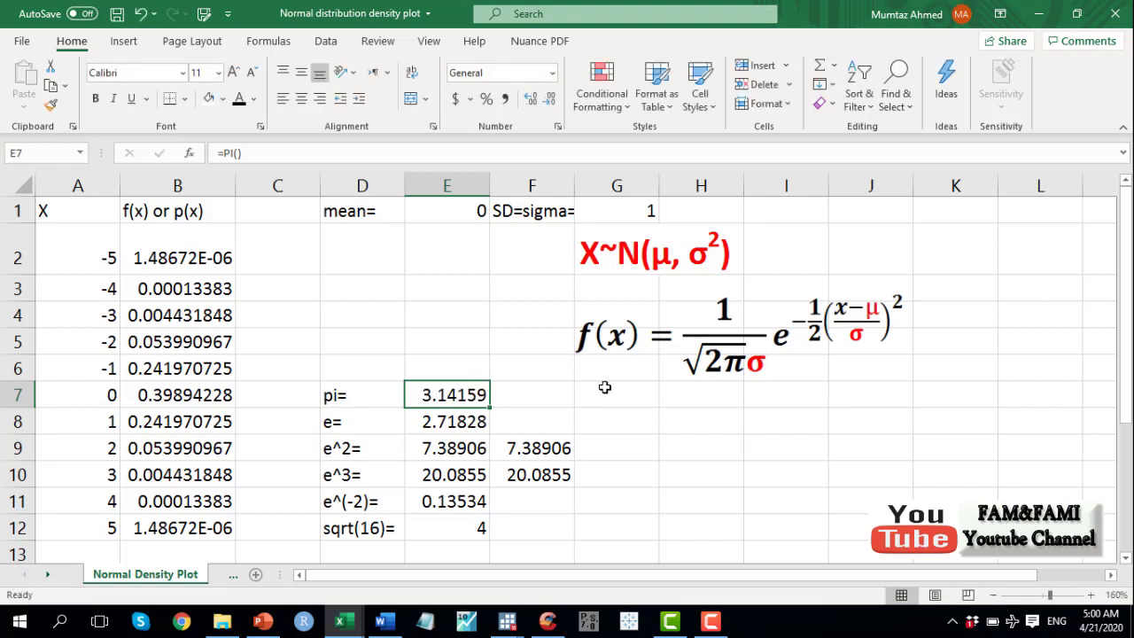
pyautogui.doubleClick(443, 424)
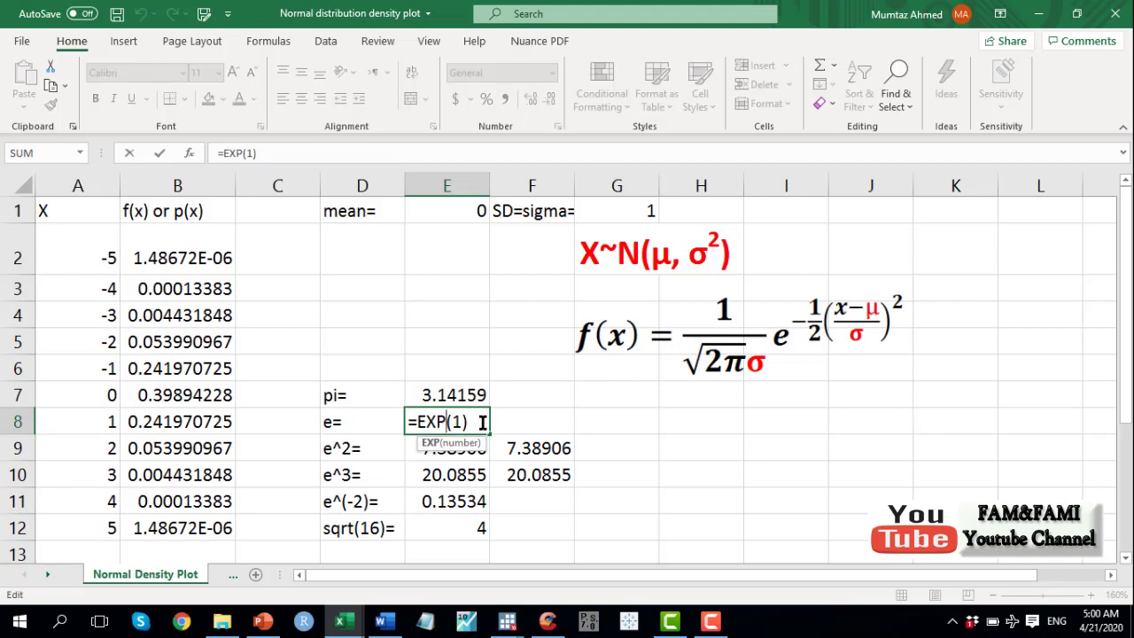
pyautogui.press('Escape')
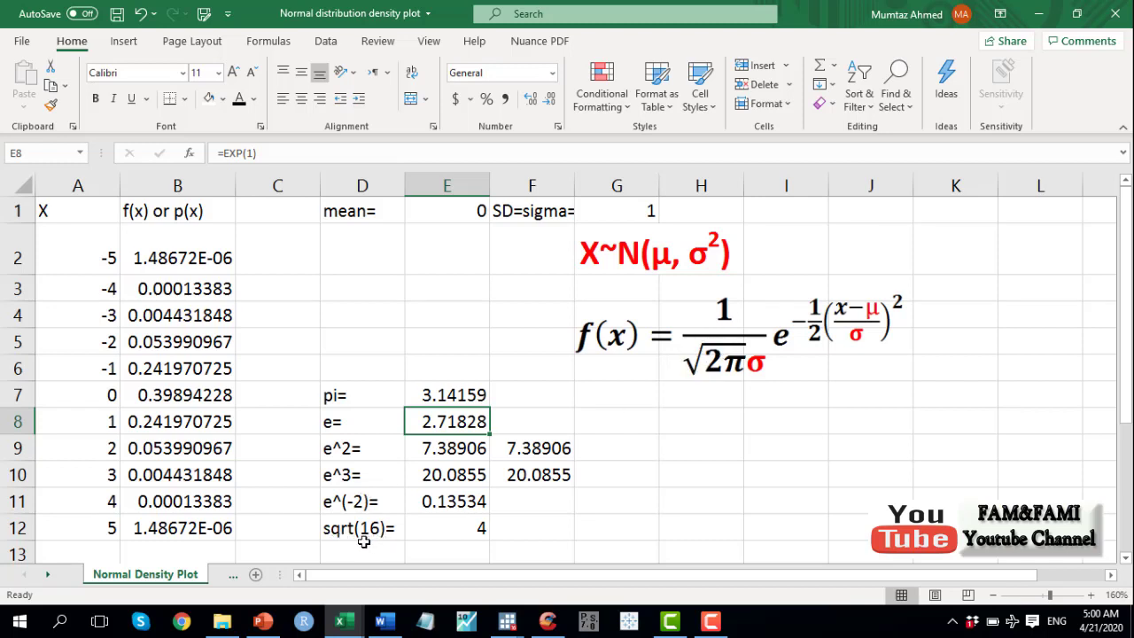
pyautogui.doubleClick(456, 523)
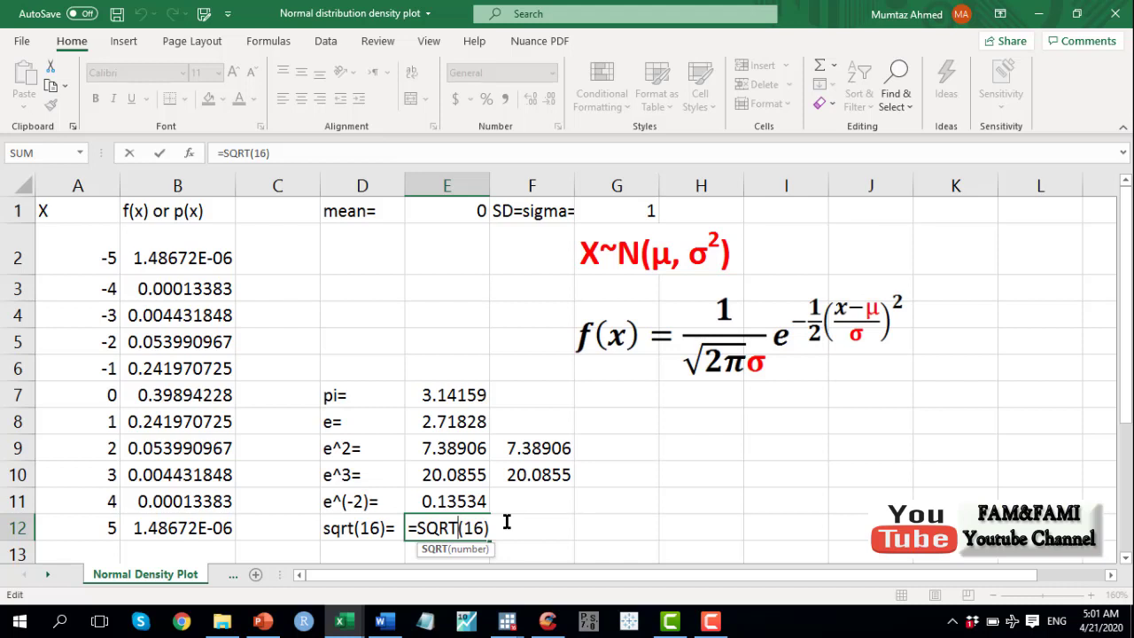
pyautogui.hotkey('ctrl', 'Return')
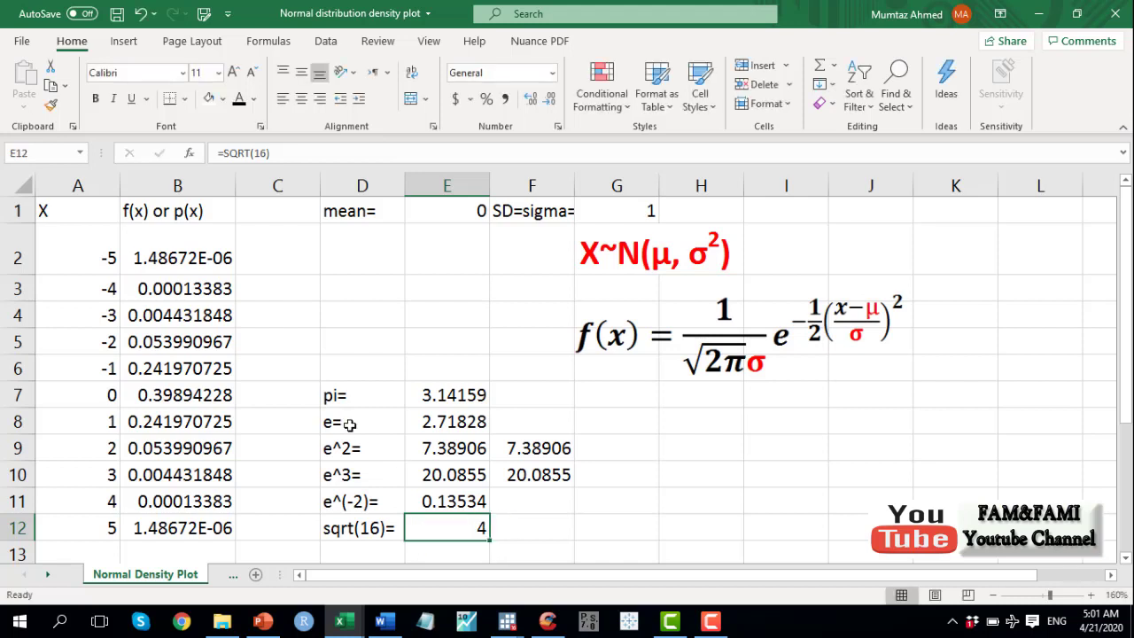
# - Clear all the density values under the f(x) heading, from B2 through B12
pyautogui.click(180, 258)
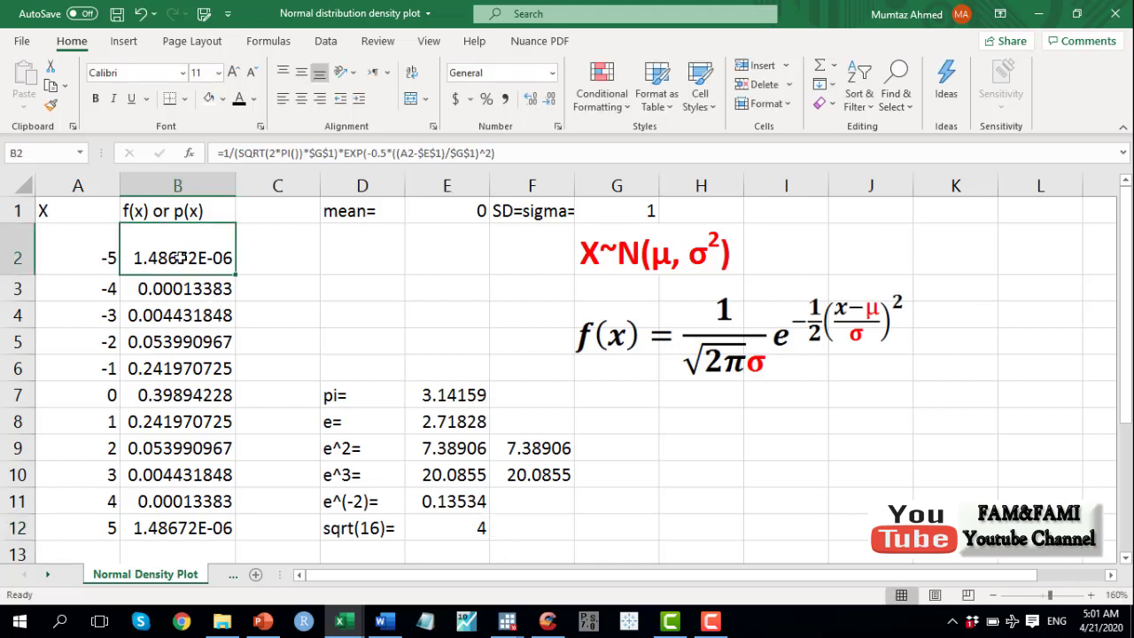
pyautogui.press('Delete')
pyautogui.hotkey('shift', 'Down')
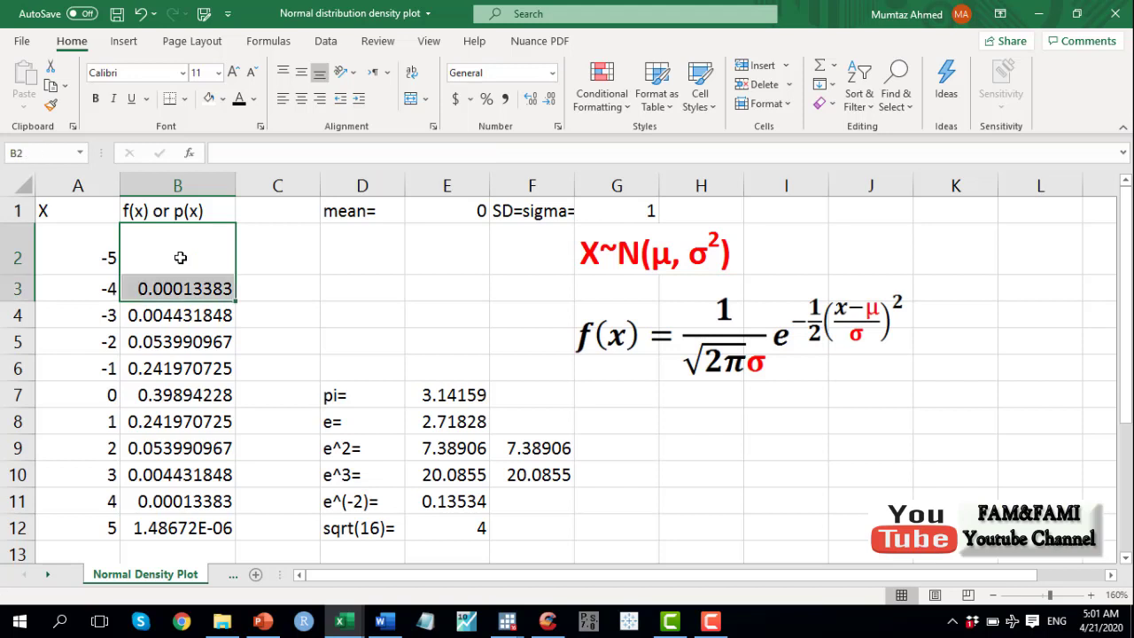
pyautogui.press('Delete')
pyautogui.hotkey('shift', 'Down')
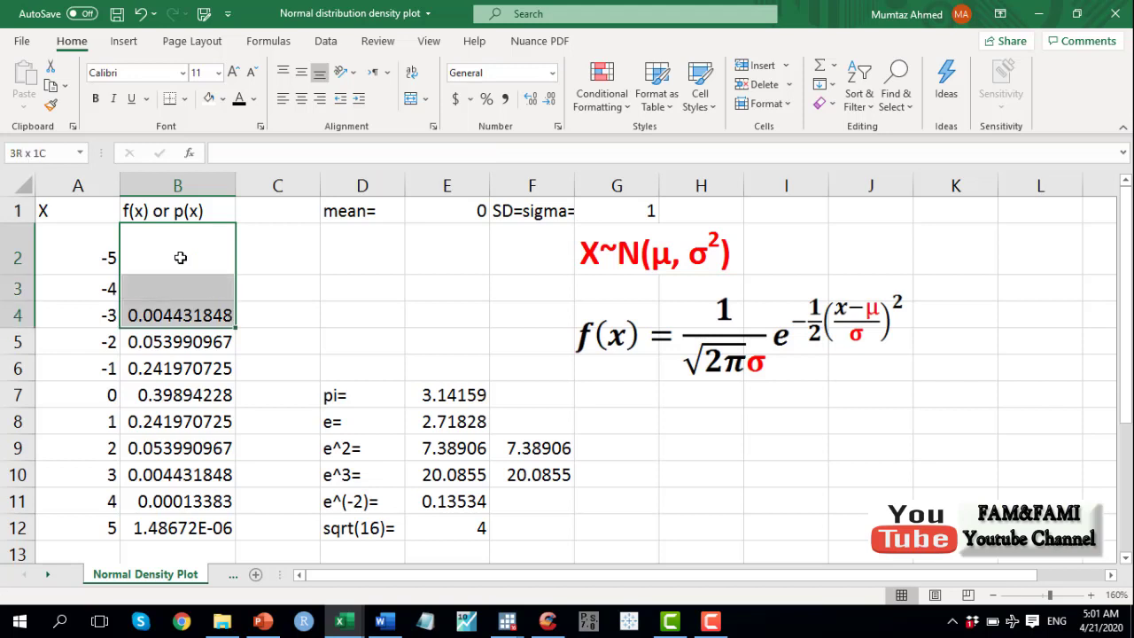
pyautogui.hotkey('ctrl', 'shift', 'Down')
pyautogui.press('Delete')
pyautogui.press('Left')
# - Enter the formula =2*PI() in B2 as the first part of the density's denominator
pyautogui.click(180, 257)
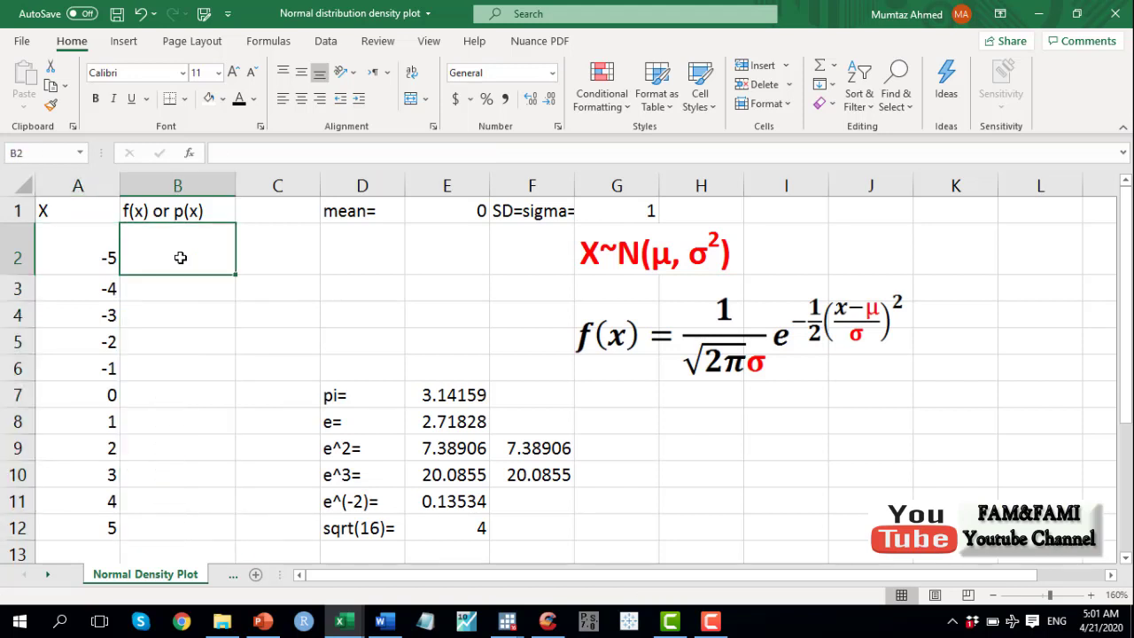
pyautogui.write('=')
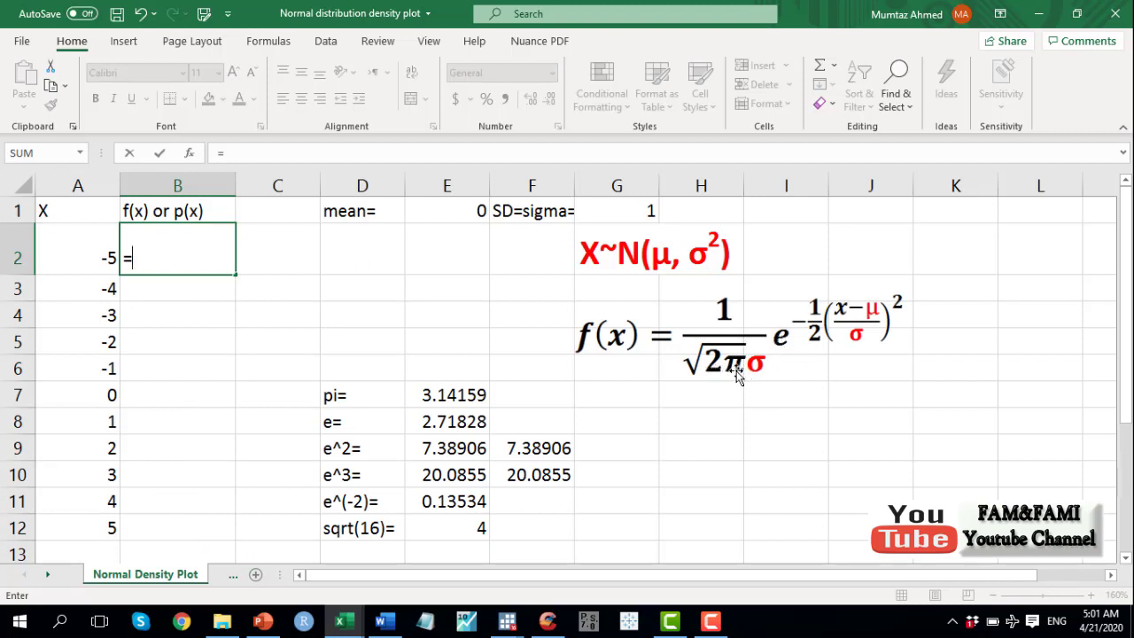
pyautogui.write('2*PI()')
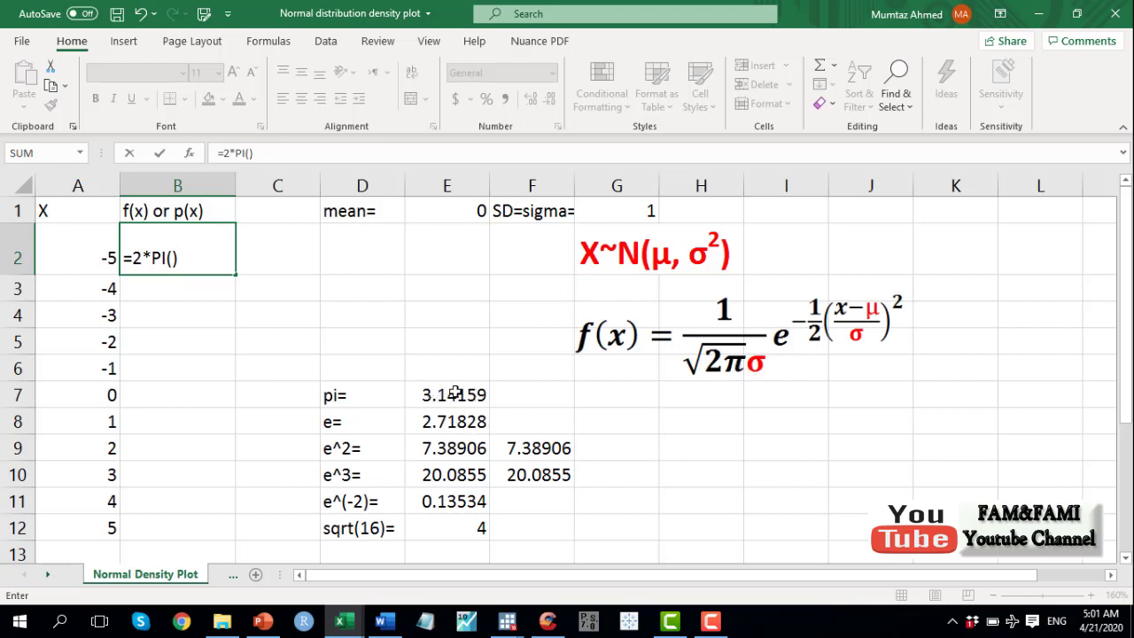
pyautogui.press('Return')
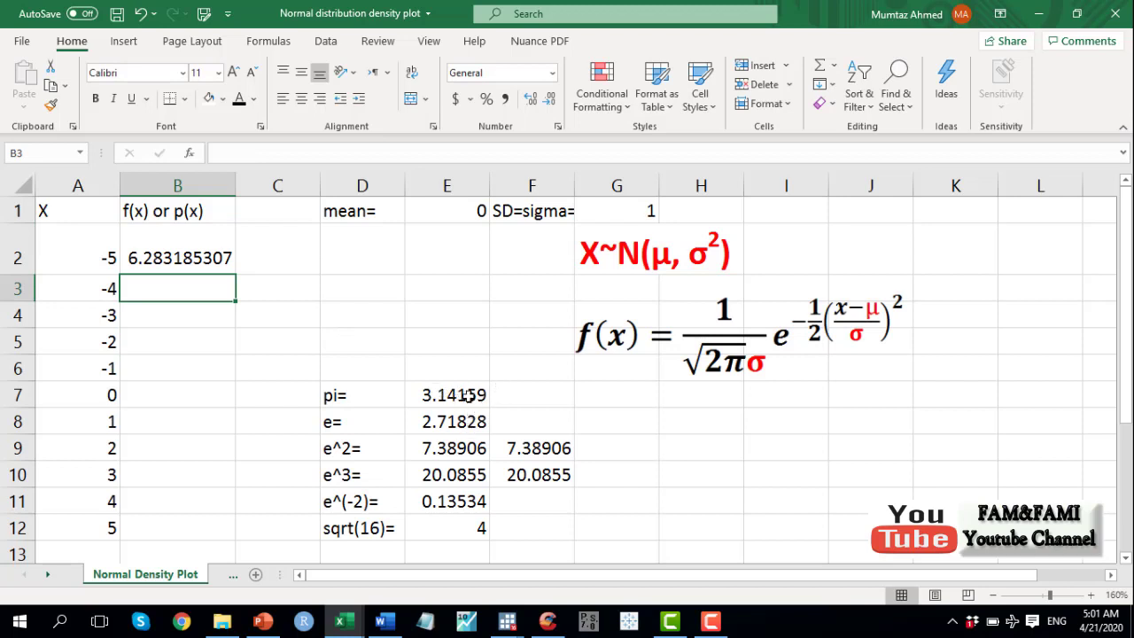
# - Wrap the 2*PI() expression in B2 in a square root so it reads =SQRT(2*PI())
pyautogui.doubleClick(185, 258)
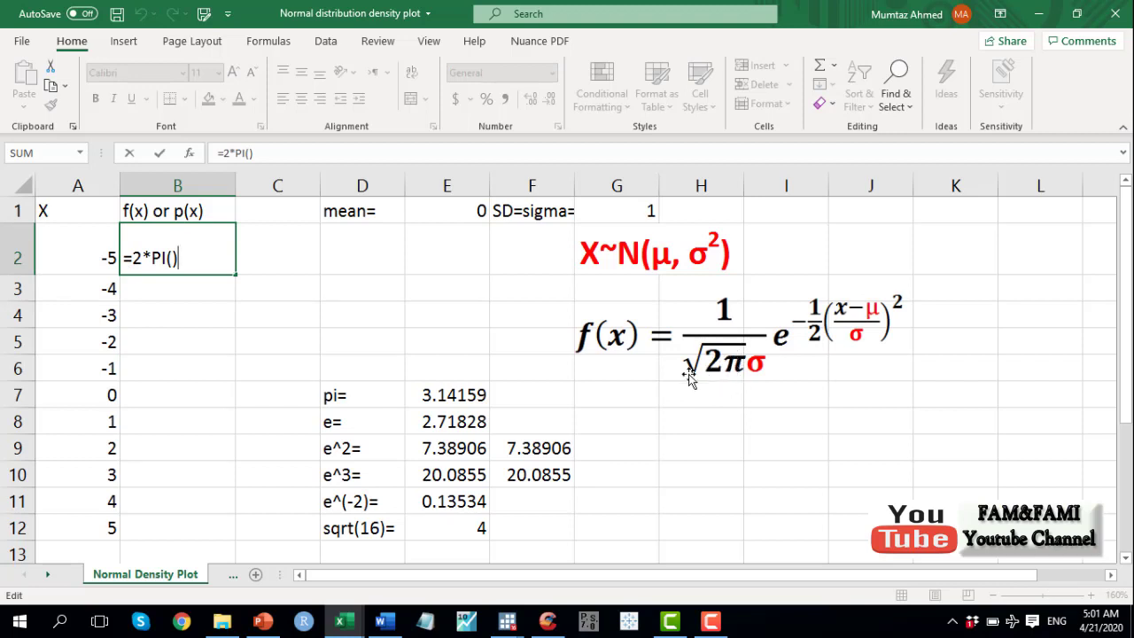
pyautogui.click(132, 257)
pyautogui.write('sqrt(')
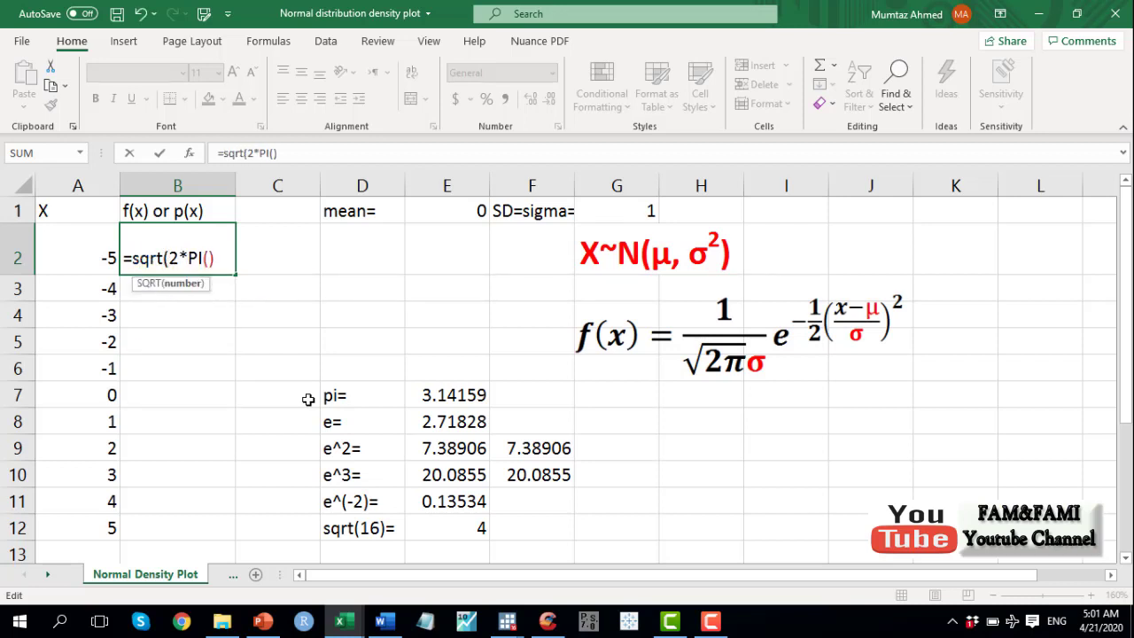
pyautogui.press('Right')
pyautogui.press('Right')
pyautogui.press('Right')
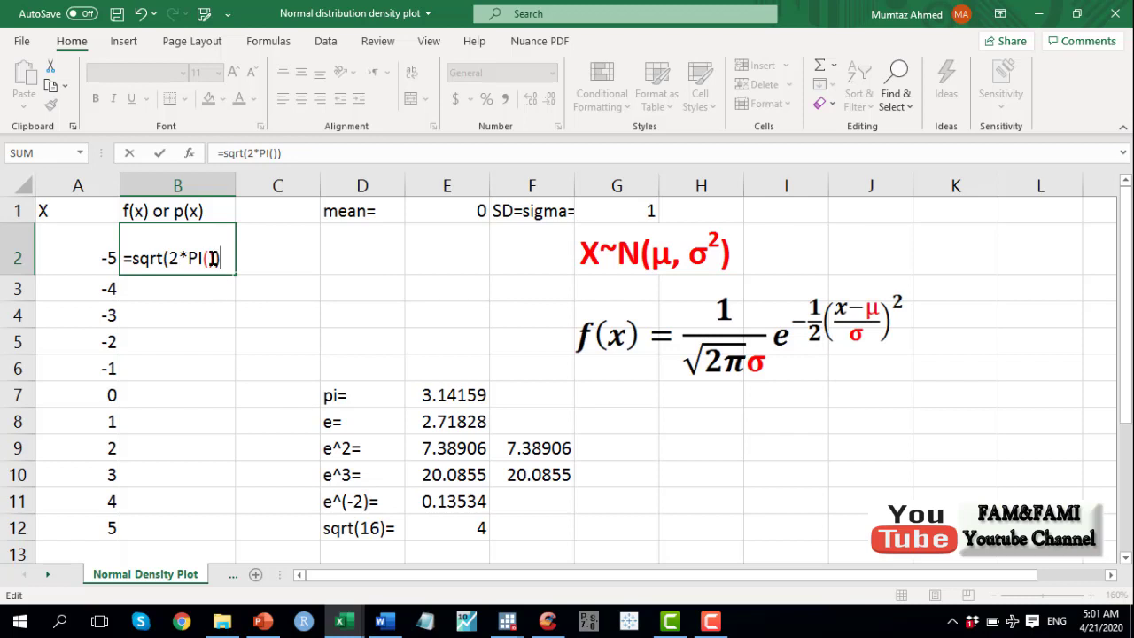
pyautogui.moveTo(213, 258); pyautogui.dragTo(173, 257)
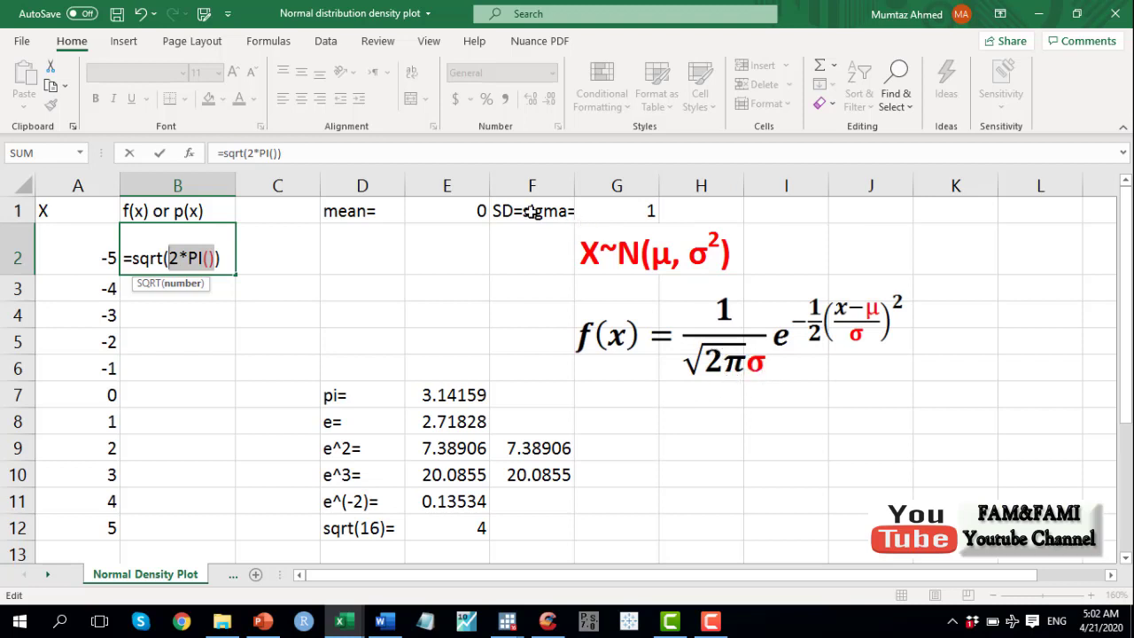
# - Multiply the square root in B2 by the standard deviation in G1
pyautogui.click(228, 263)
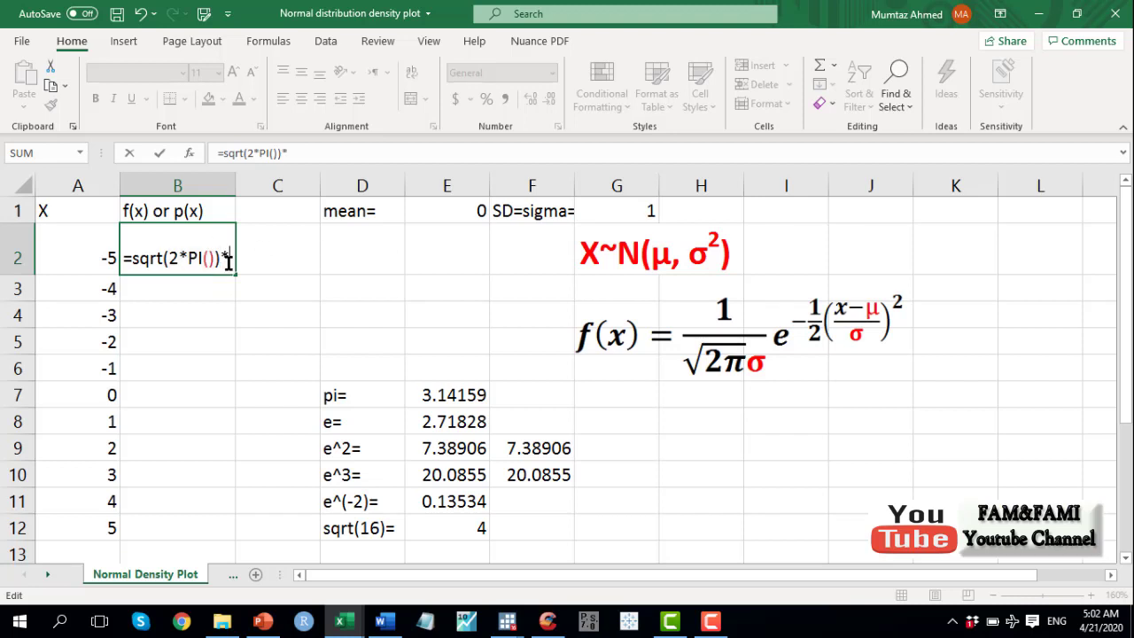
pyautogui.write('*')
pyautogui.click(640, 213)
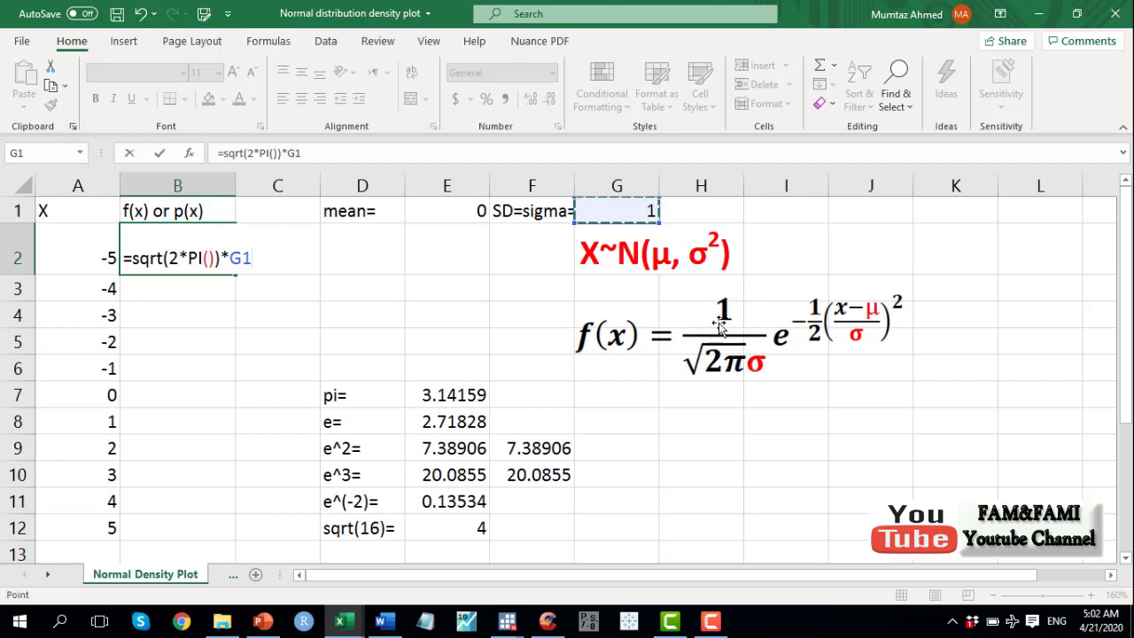
# - Make the B2 expression the parenthesised denominator of a fraction over 1 and enter =1/(SQRT(2*PI())*G1)
pyautogui.click(135, 258)
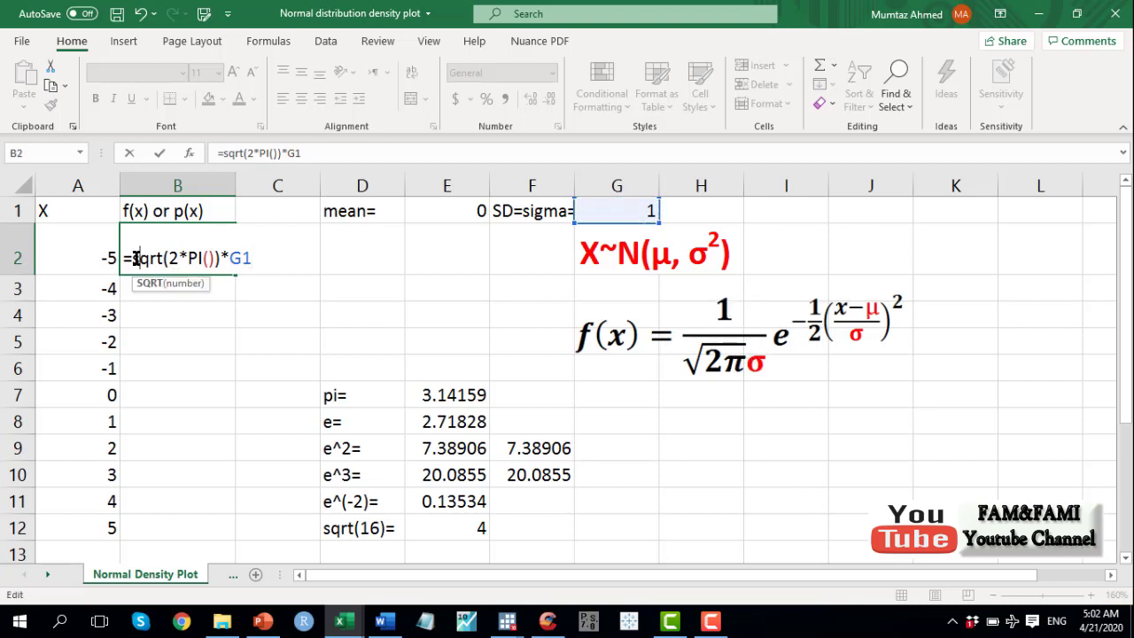
pyautogui.click(134, 258)
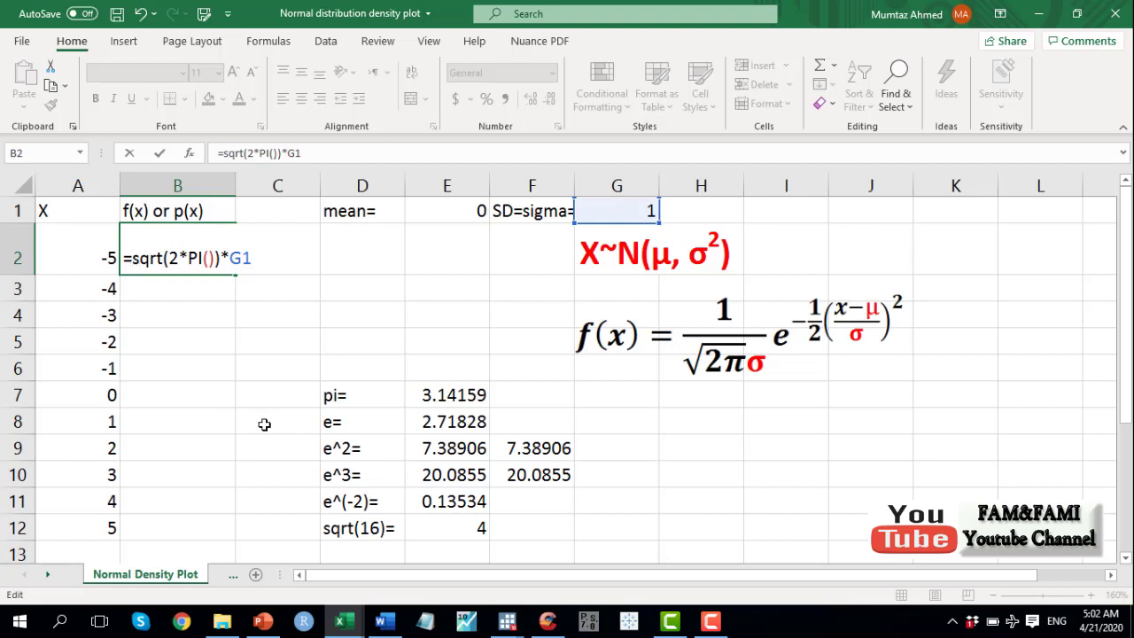
pyautogui.write('1/')
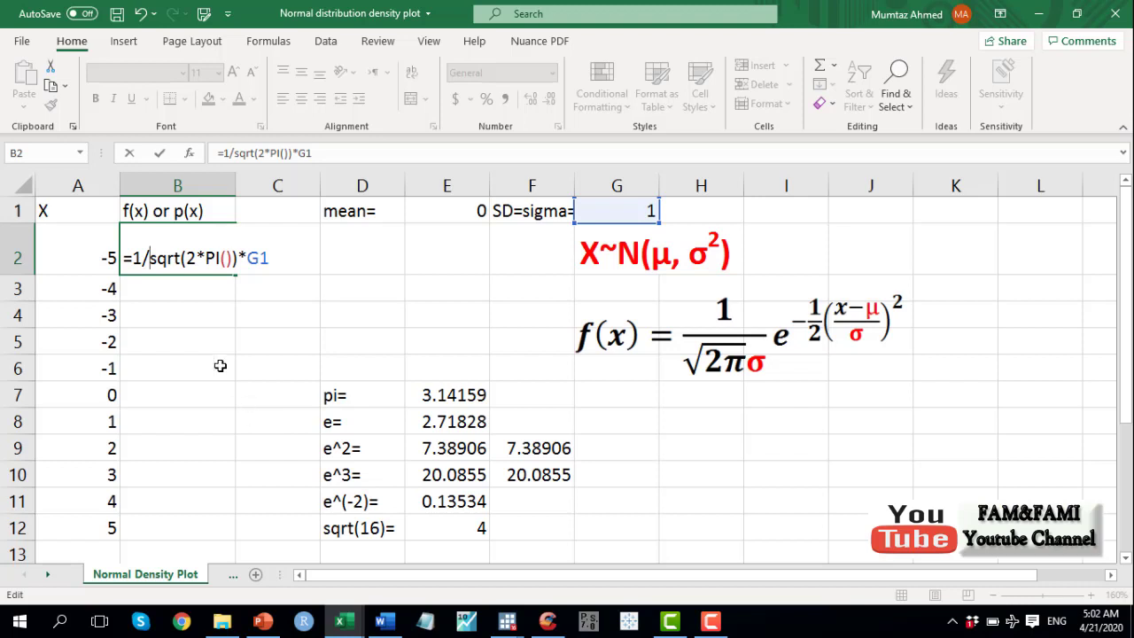
pyautogui.moveTo(150, 258); pyautogui.dragTo(270, 258)
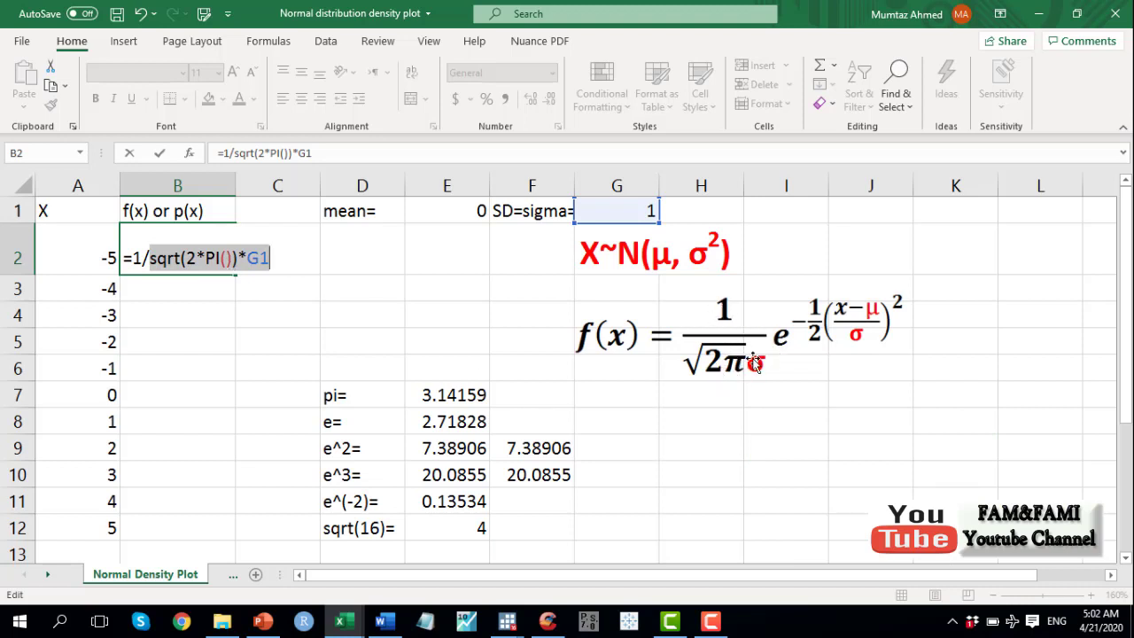
pyautogui.click(151, 261)
pyautogui.write('(')
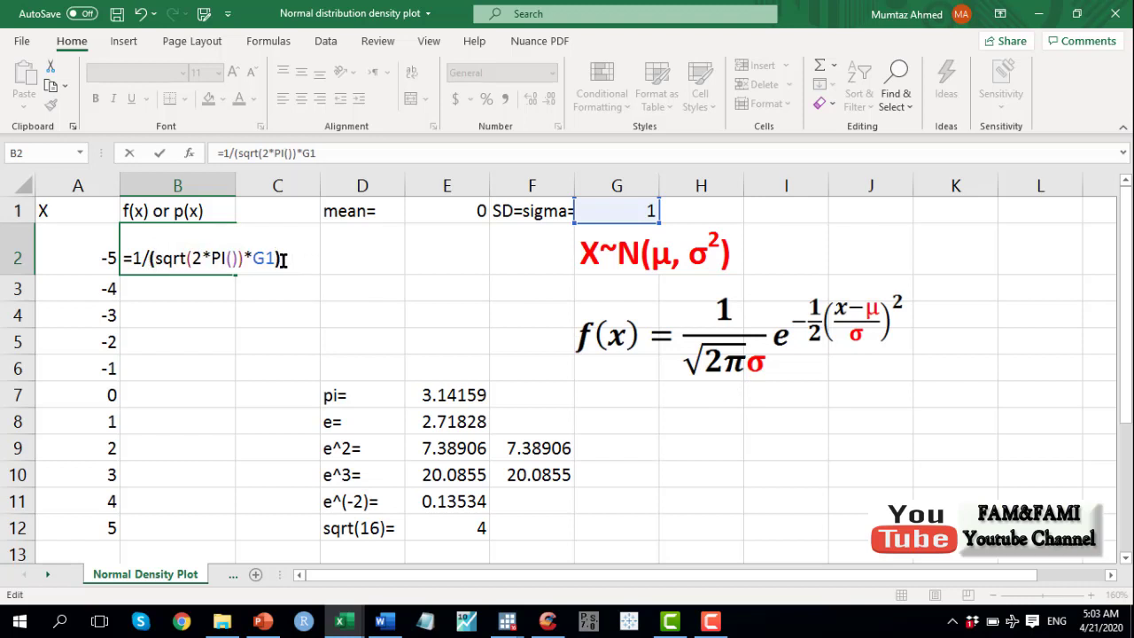
pyautogui.moveTo(280, 259); pyautogui.dragTo(149, 259)
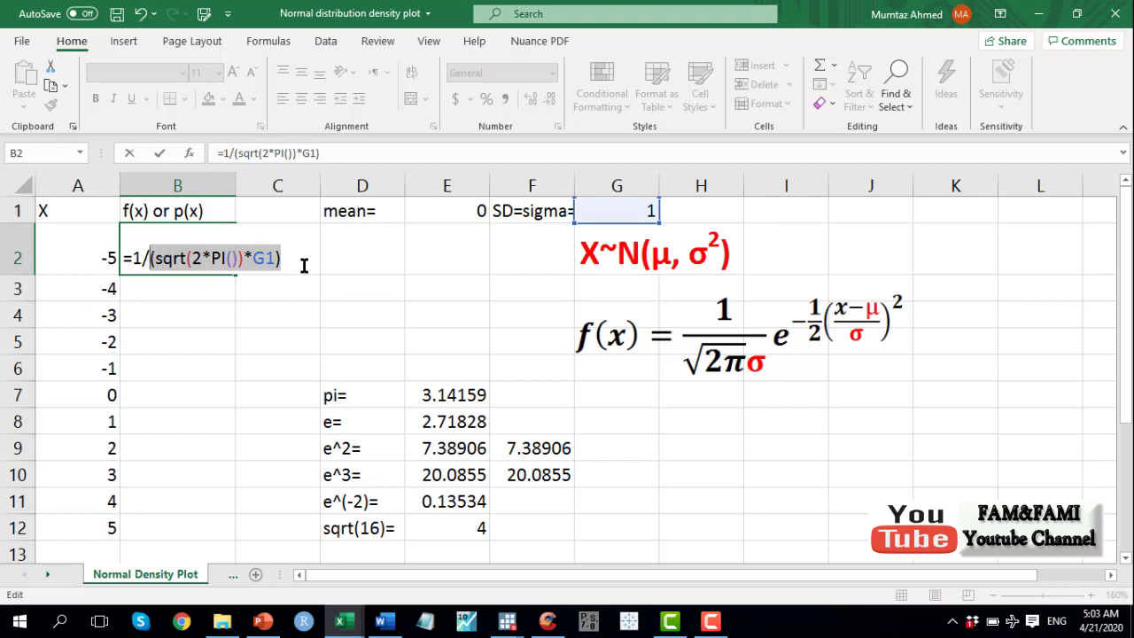
pyautogui.press('Return')
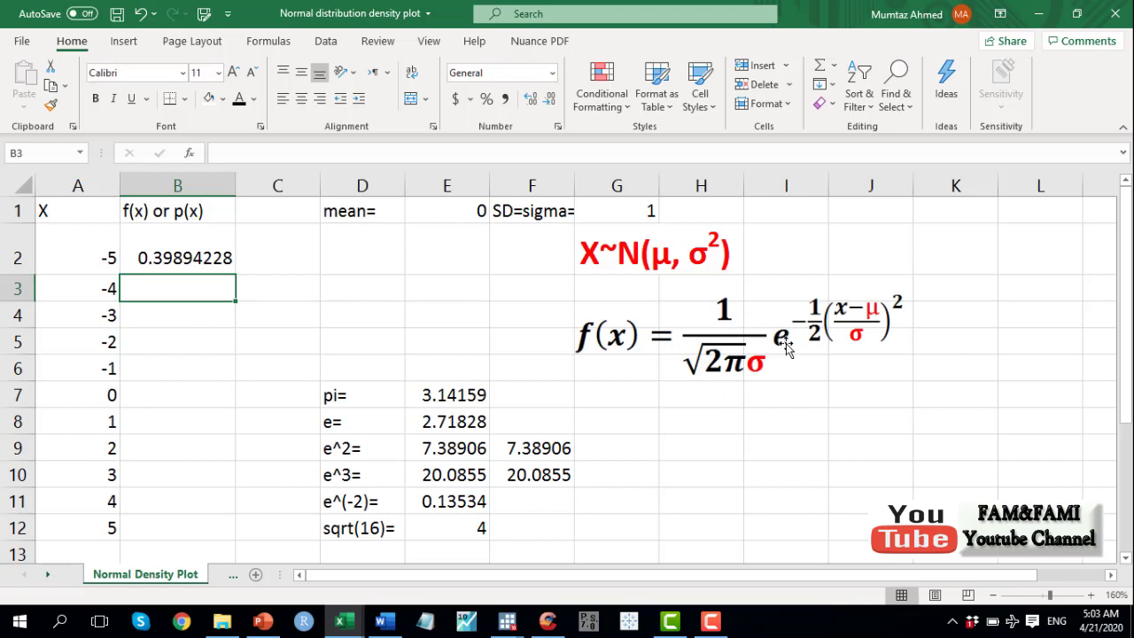
# - Extend the B2 formula with the start of the exponential factor, *EXP(-0.5*(, after the fraction
pyautogui.doubleClick(213, 258)
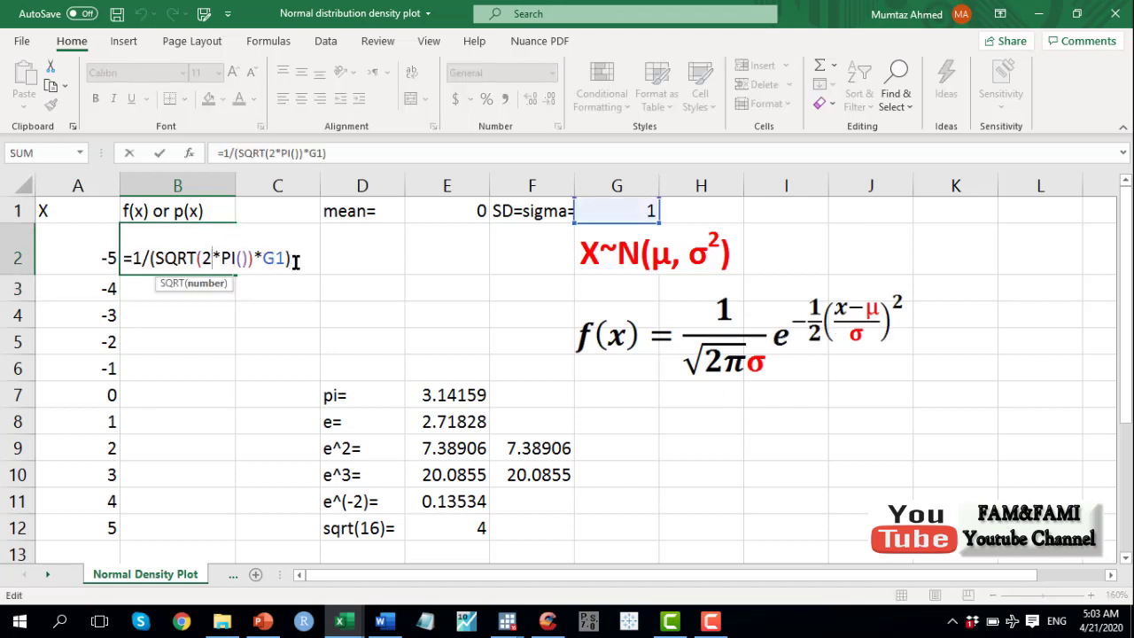
pyautogui.click(296, 259)
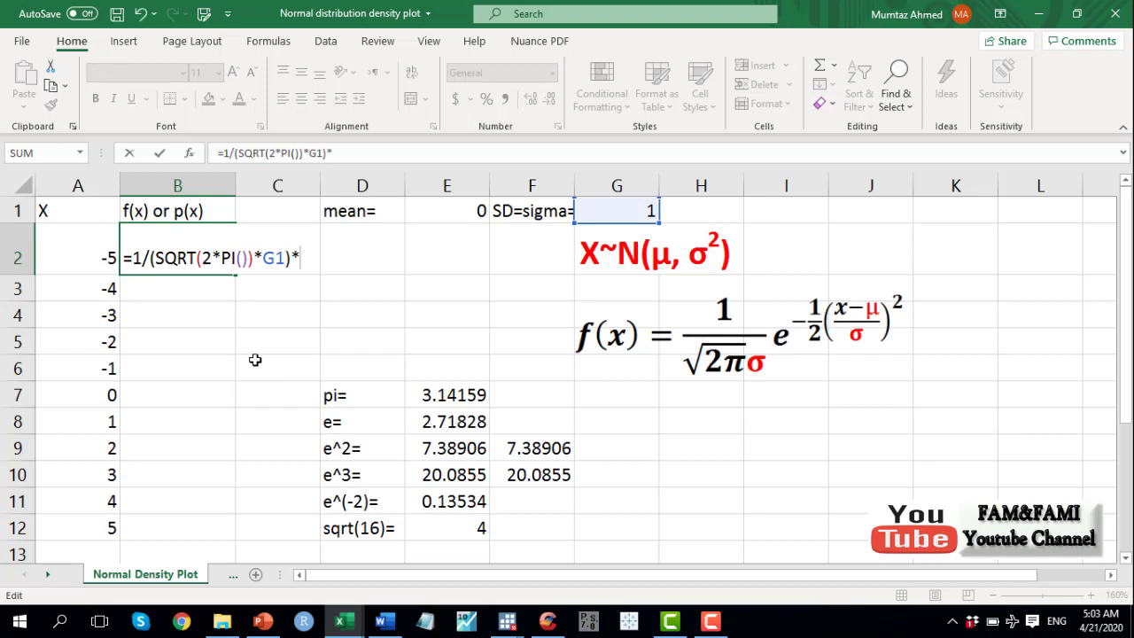
pyautogui.write('*EXP')
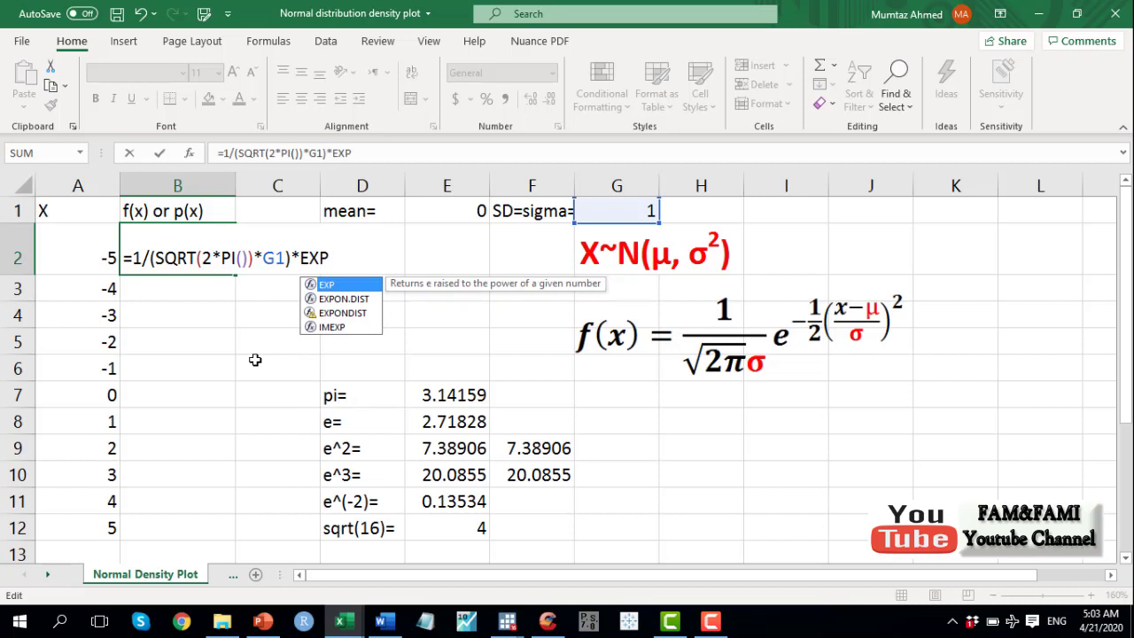
pyautogui.write('(')
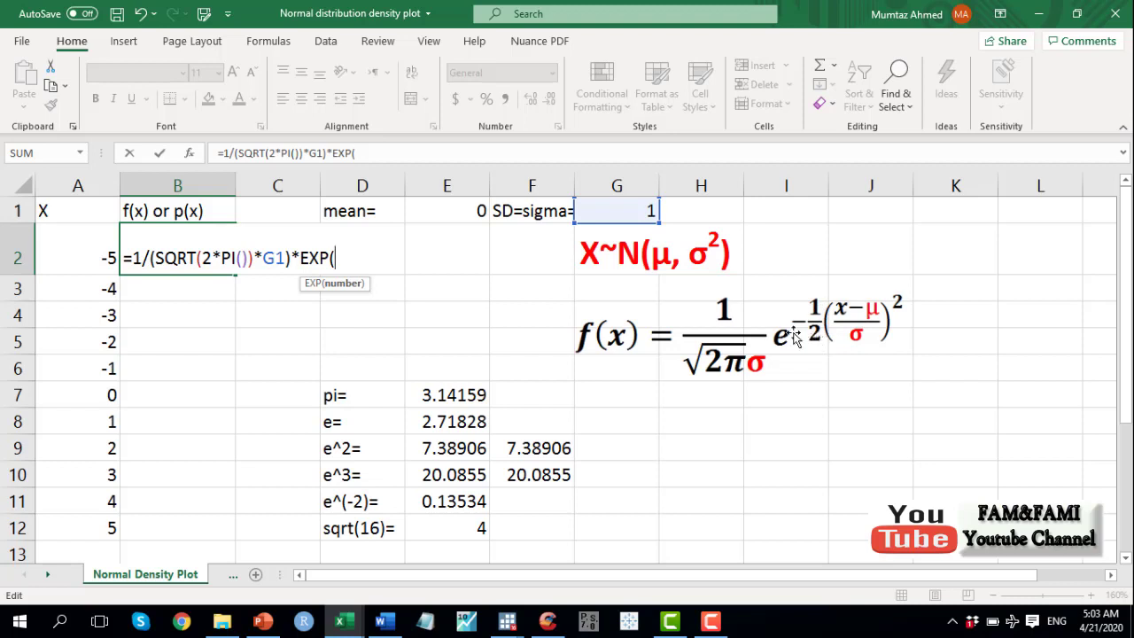
pyautogui.click(456, 290)
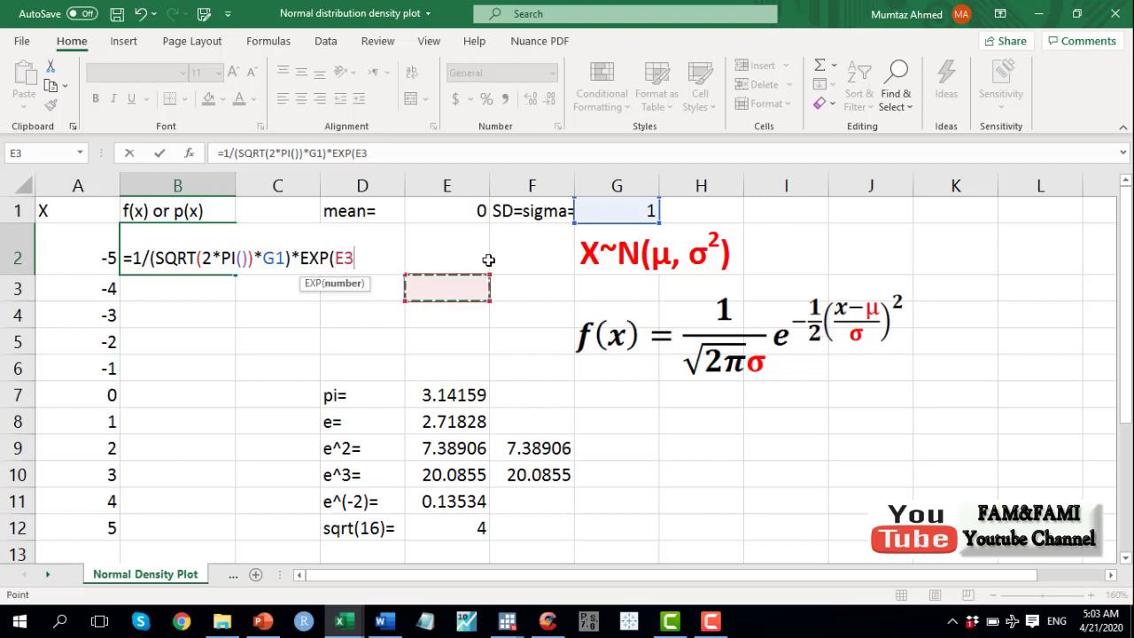
pyautogui.press('BackSpace')
pyautogui.press('BackSpace')
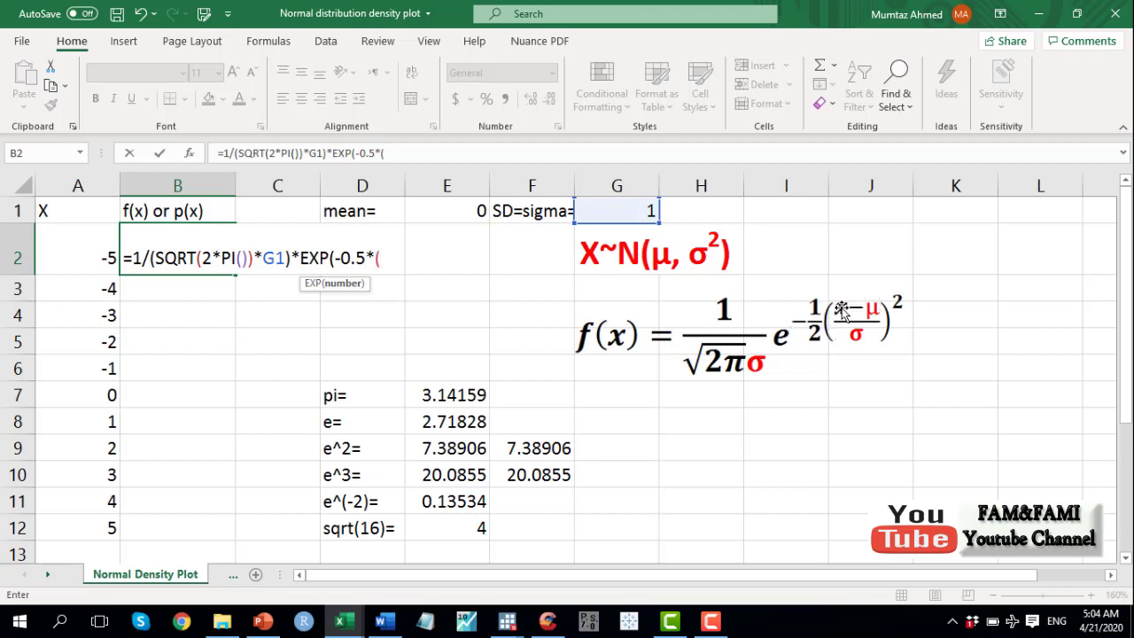
pyautogui.click(83, 254)
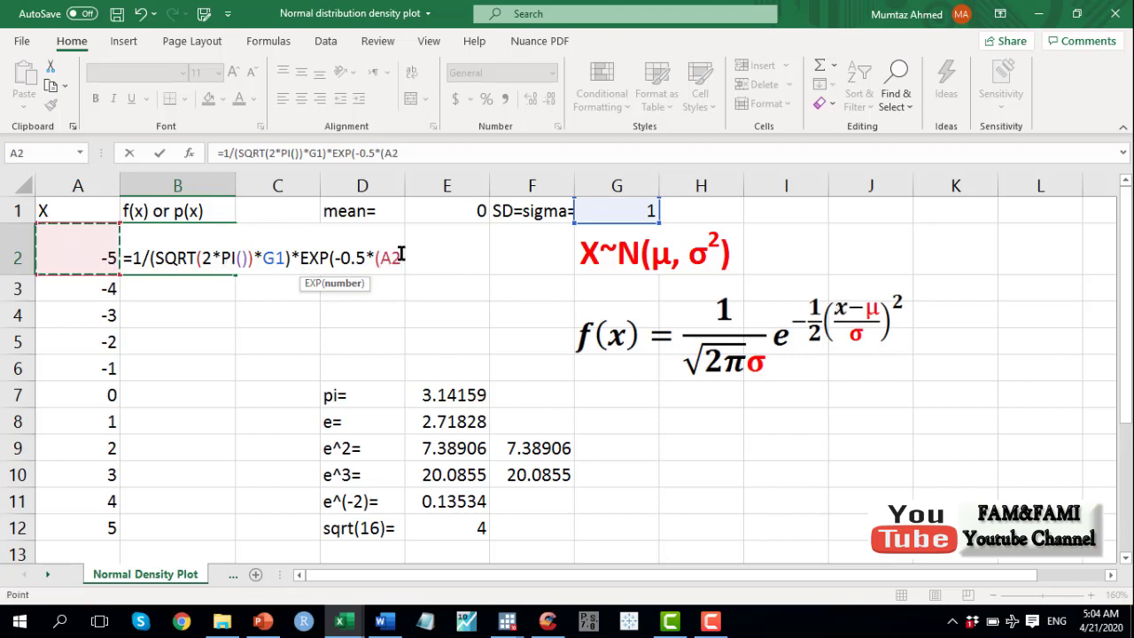
pyautogui.moveTo(401, 255); pyautogui.dragTo(383, 257)
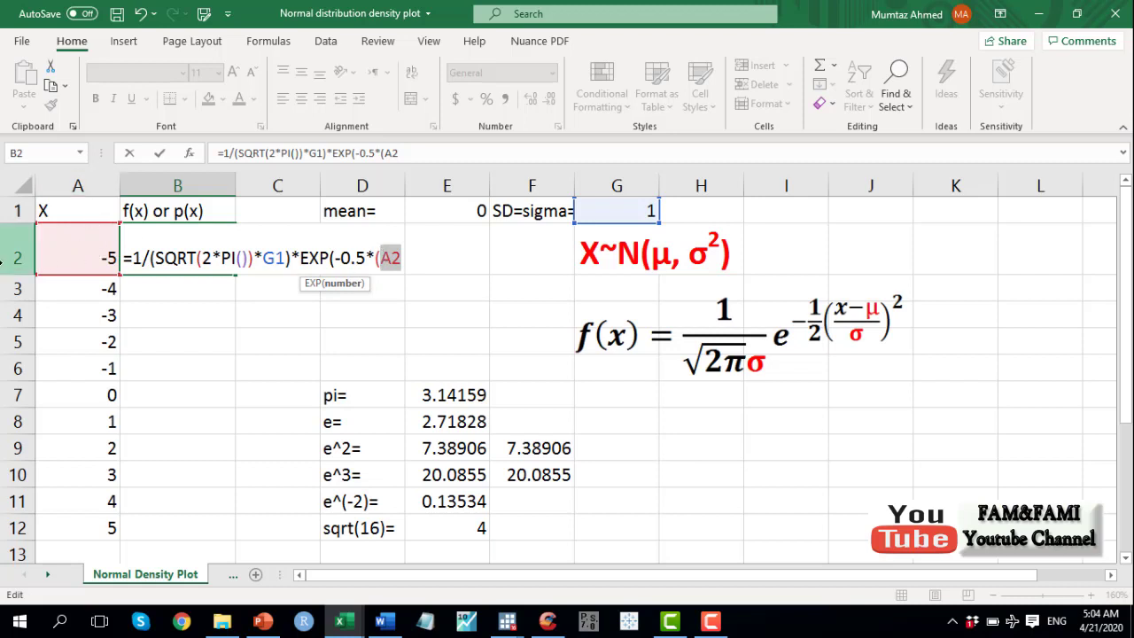
pyautogui.click(406, 259)
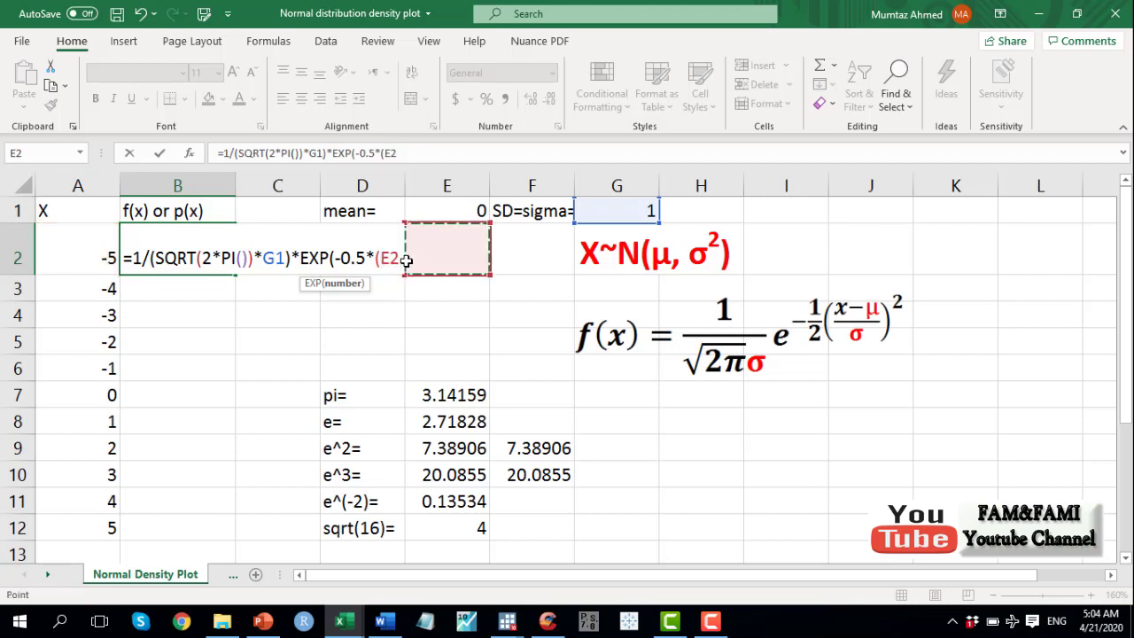
pyautogui.press('BackSpace')
pyautogui.press('BackSpace')
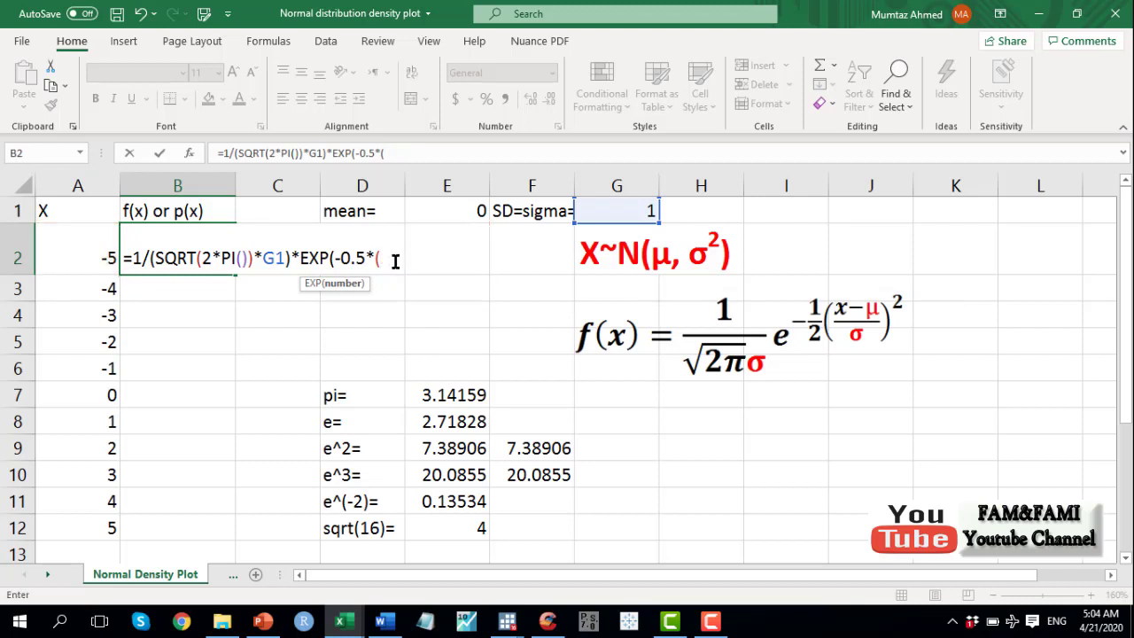
# - Add the x-minus-mean difference (A2-E1) to the exponent in the B2 formula
pyautogui.click(73, 248)
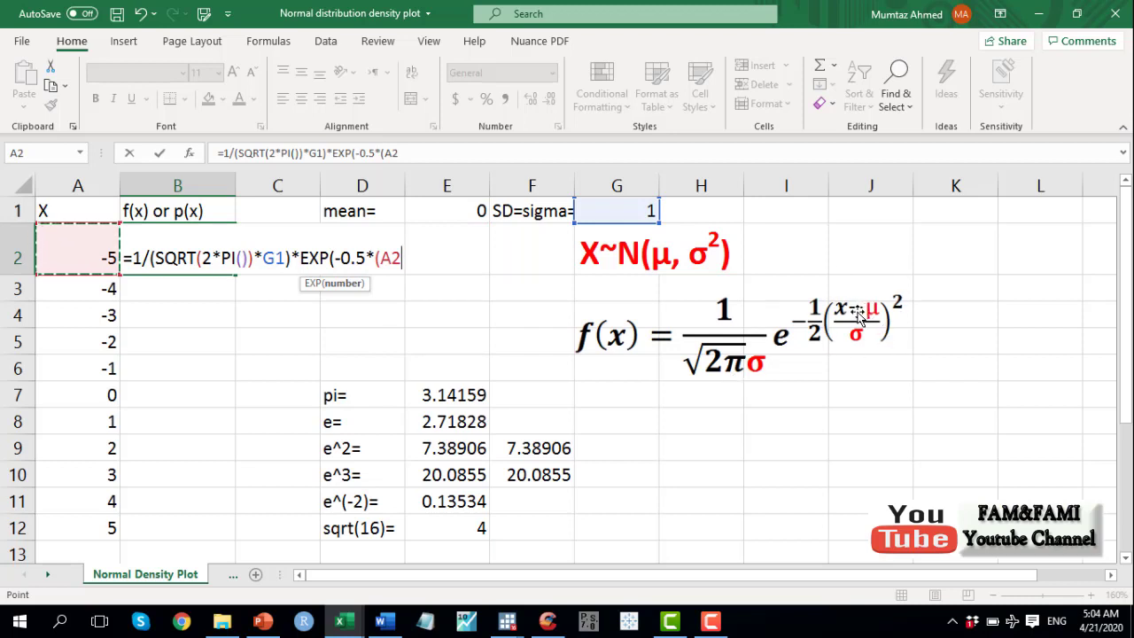
pyautogui.write('-')
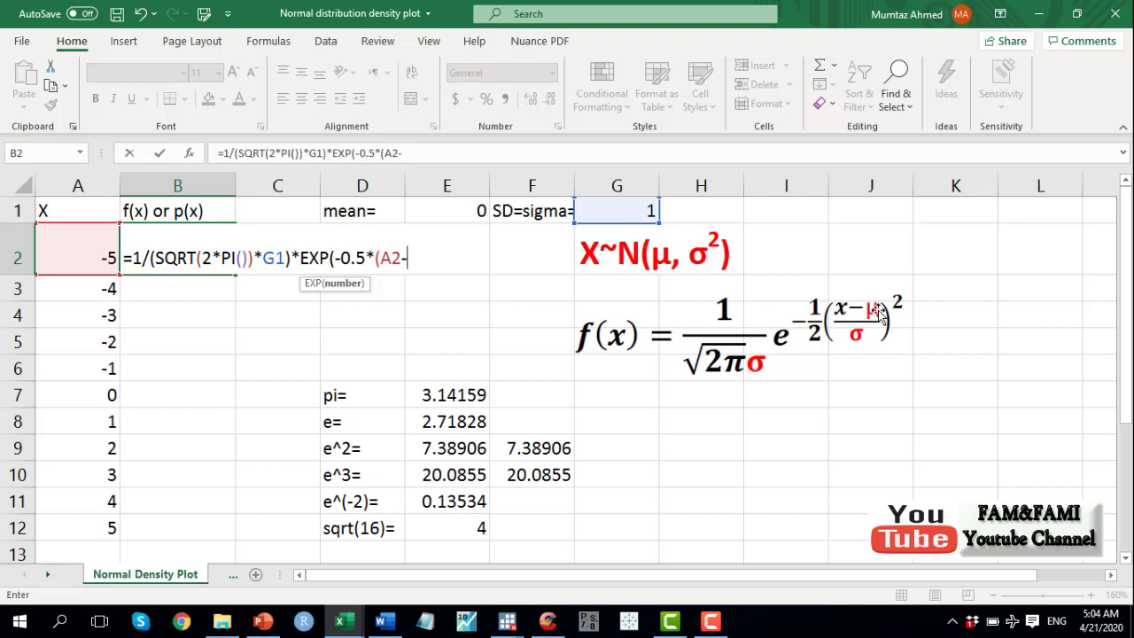
pyautogui.click(455, 211)
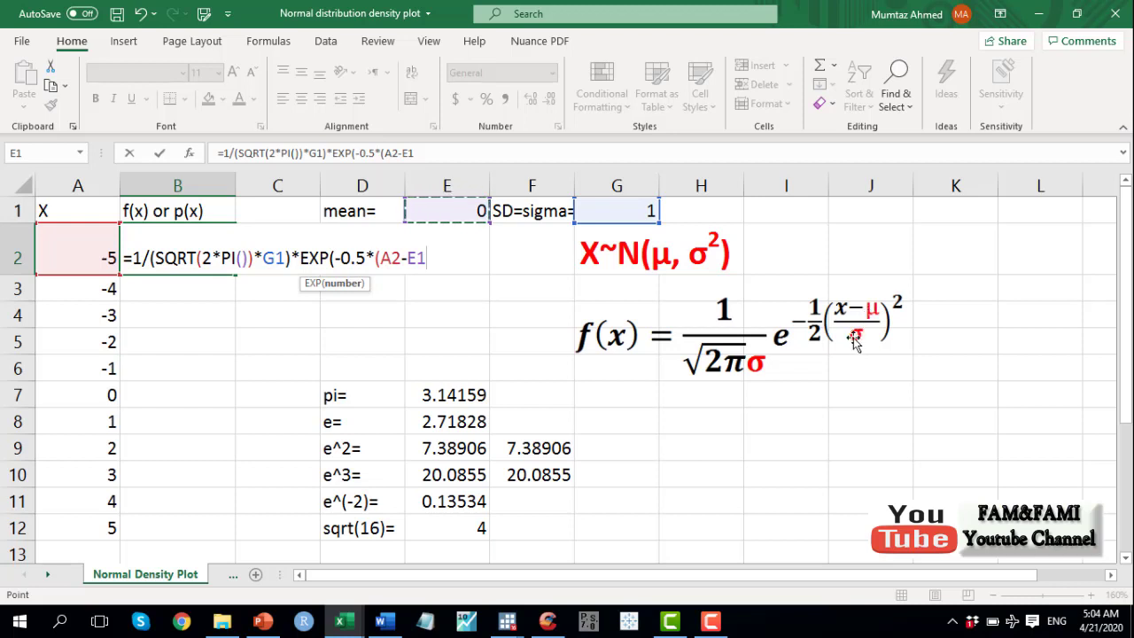
pyautogui.write(')')
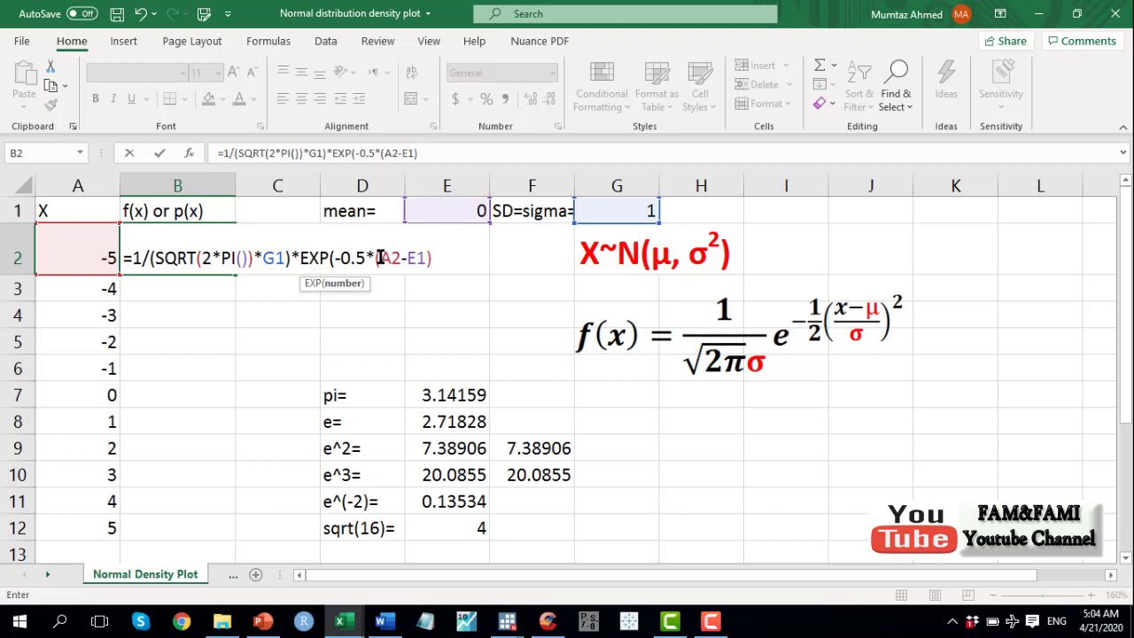
pyautogui.moveTo(378, 258)
pyautogui.mouseDown()
pyautogui.moveTo(435, 257)
pyautogui.moveTo(378, 258)
pyautogui.mouseUp()
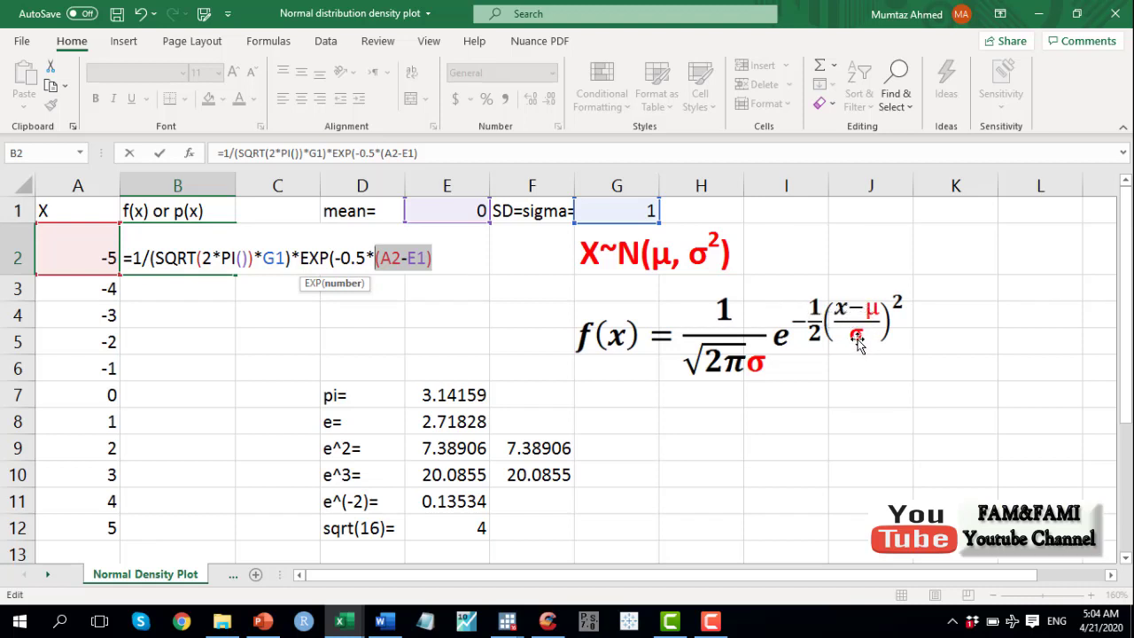
# - Divide the difference in the exponent by G1 and enclose the quotient in parentheses as ((A2-E1)/G1)
pyautogui.click(440, 267)
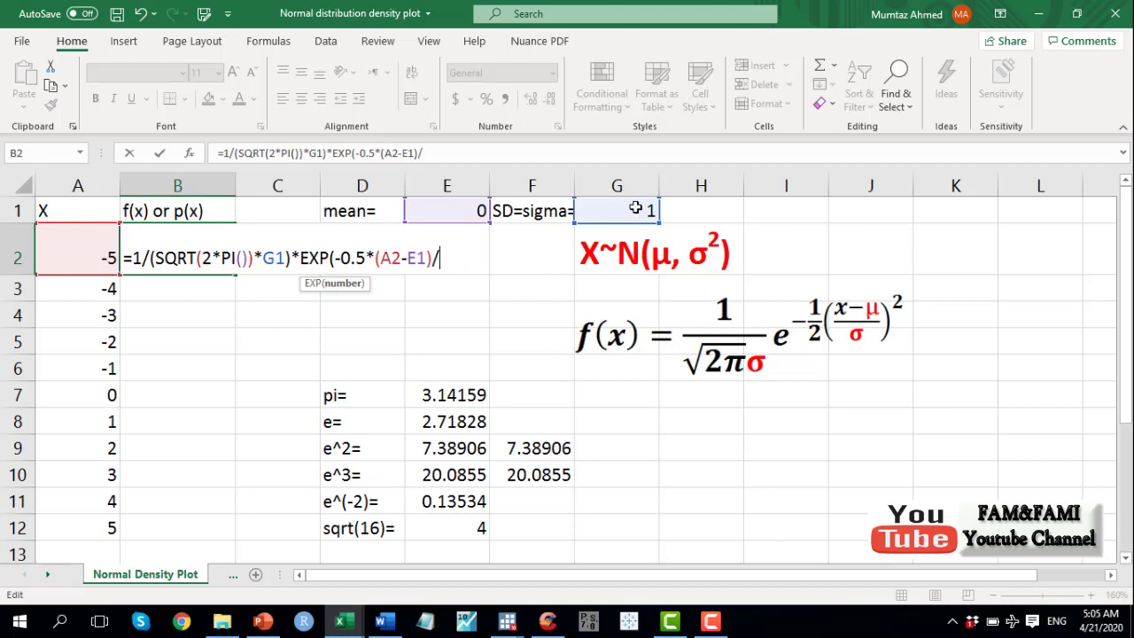
pyautogui.click(636, 211)
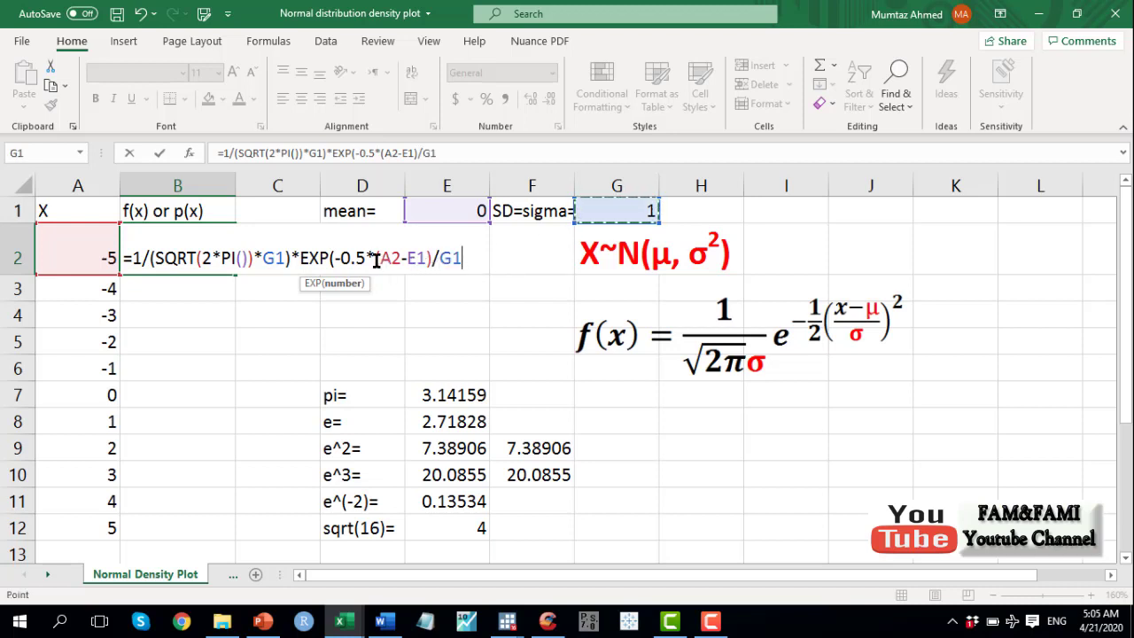
pyautogui.moveTo(376, 262); pyautogui.dragTo(463, 258)
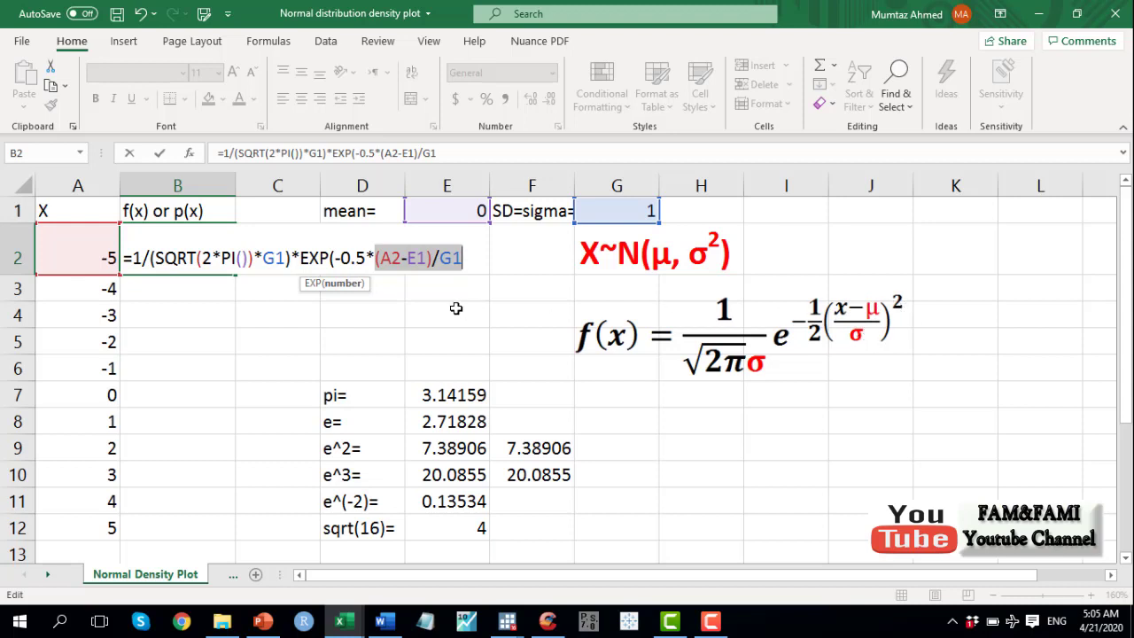
pyautogui.click(377, 259)
pyautogui.write('(')
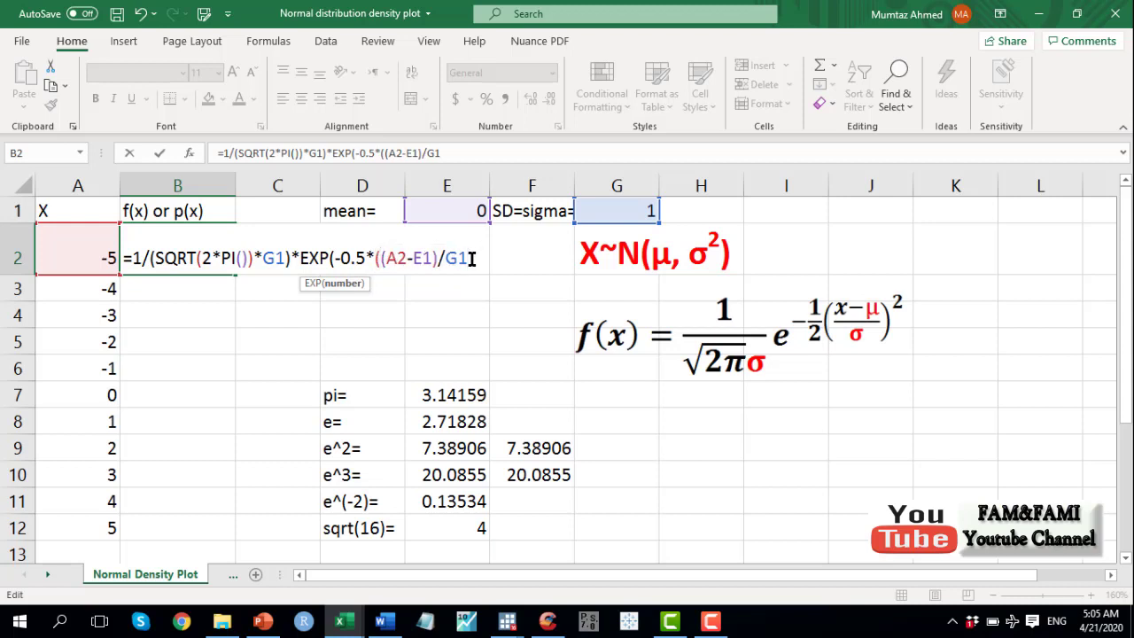
pyautogui.moveTo(469, 258); pyautogui.dragTo(383, 258)
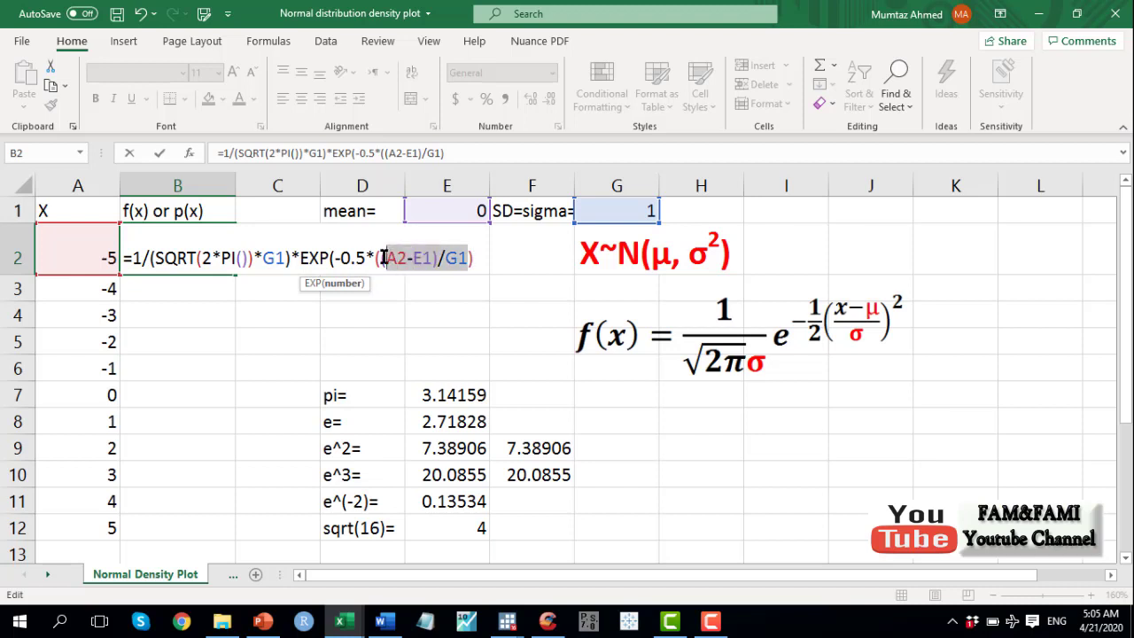
# - Square the standardised term in B2's exponent by adding ^2, then highlight ((A2-E1)/G1)^2 for review
pyautogui.click(476, 257)
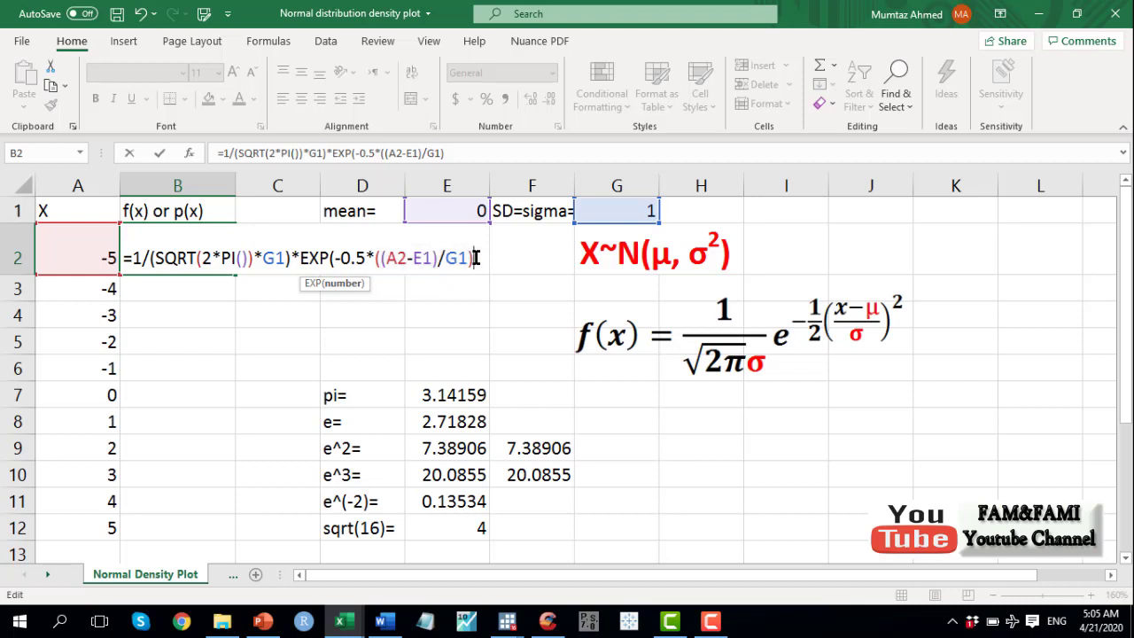
pyautogui.write('2')
pyautogui.hotkey('shift', 'Left')
pyautogui.moveTo(461, 260); pyautogui.dragTo(376, 264)
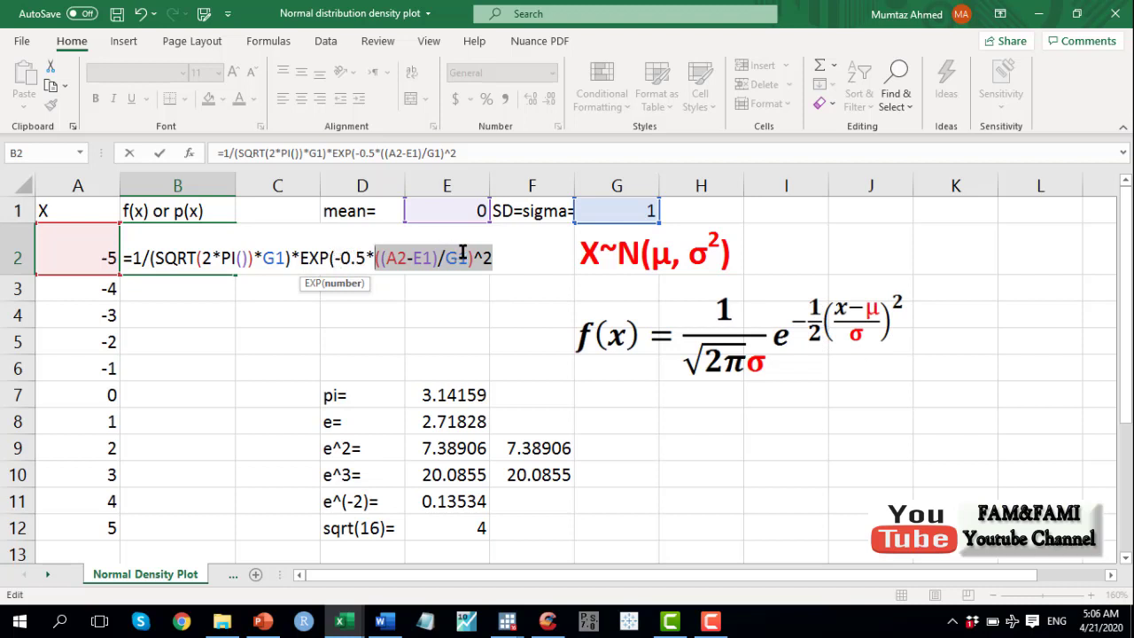
# - Close the EXP function in the B2 formula with a final parenthesis, review the exponent, and enter the formula
pyautogui.click(499, 258)
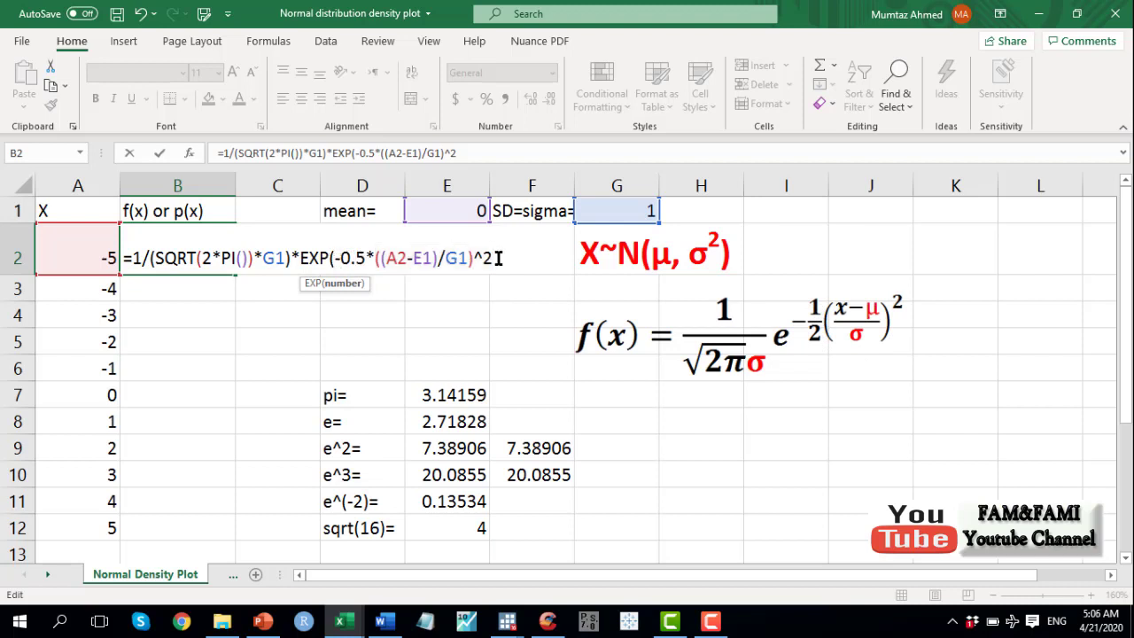
pyautogui.write(')')
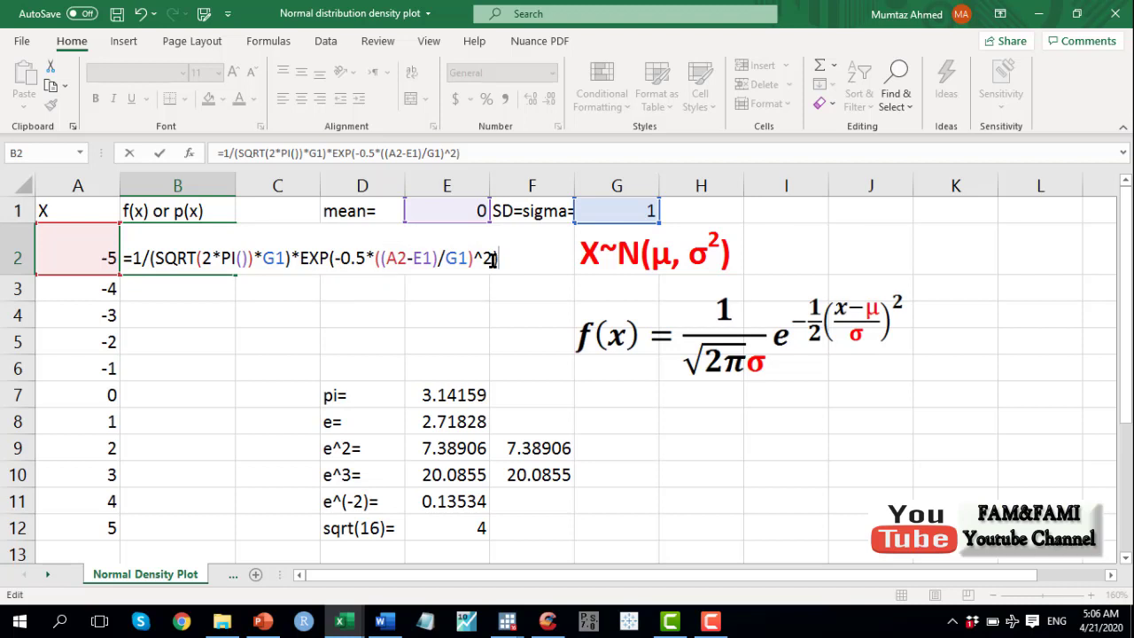
pyautogui.moveTo(494, 259); pyautogui.dragTo(337, 258)
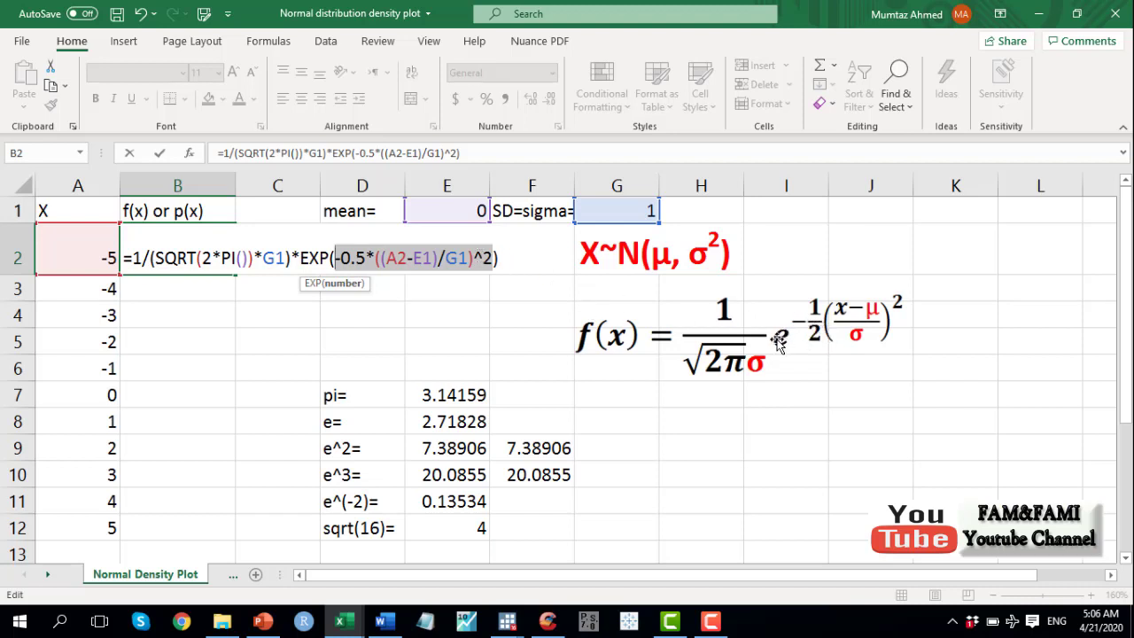
pyautogui.click(510, 257)
pyautogui.press('Return')
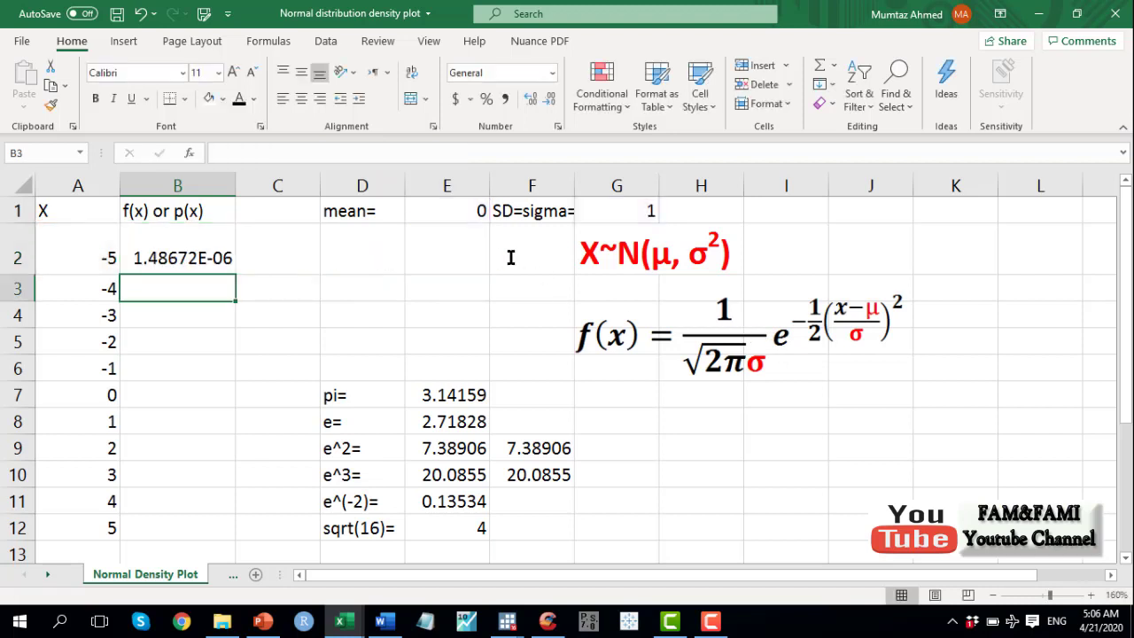
# - Reopen the B2 formula and make its mean reference absolute as $E$1
pyautogui.doubleClick(166, 258)
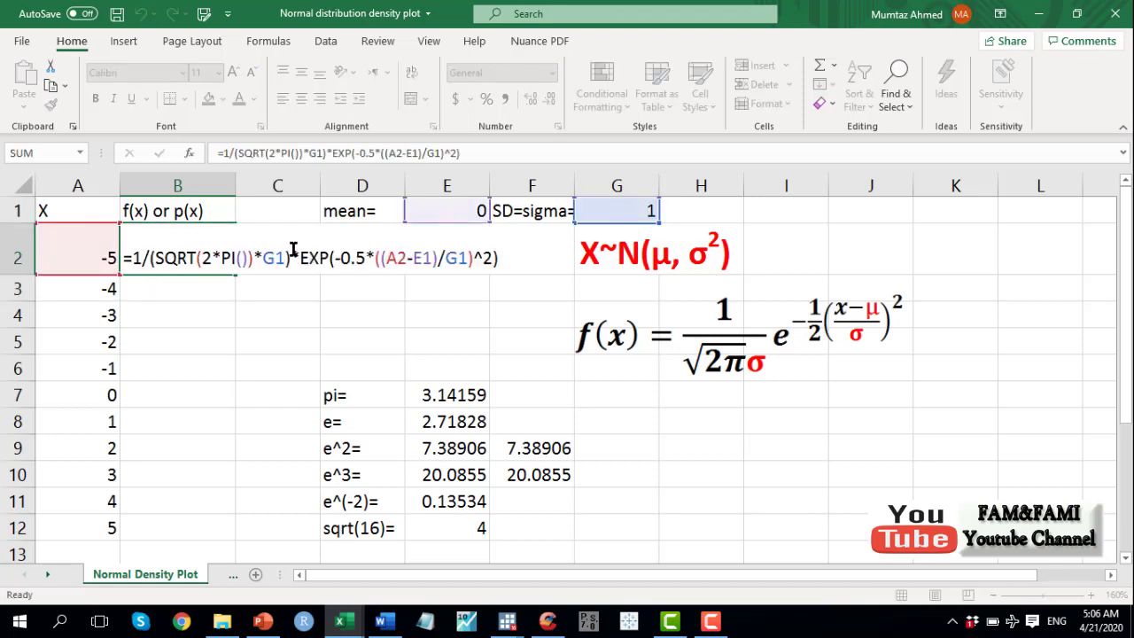
pyautogui.press('Escape')
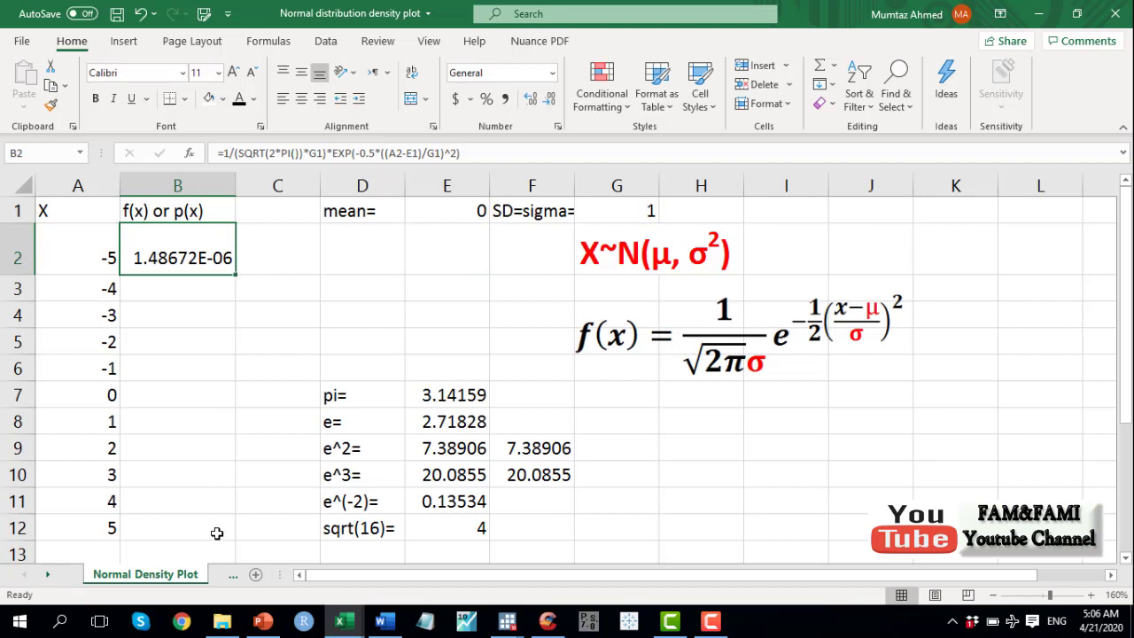
pyautogui.doubleClick(153, 257)
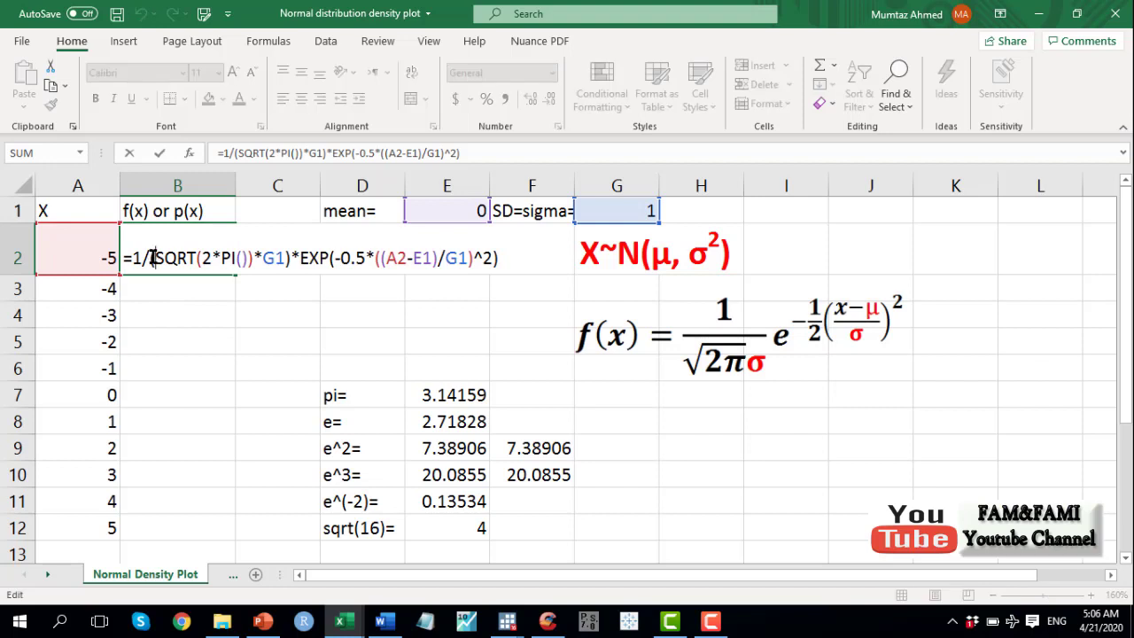
pyautogui.doubleClick(390, 257)
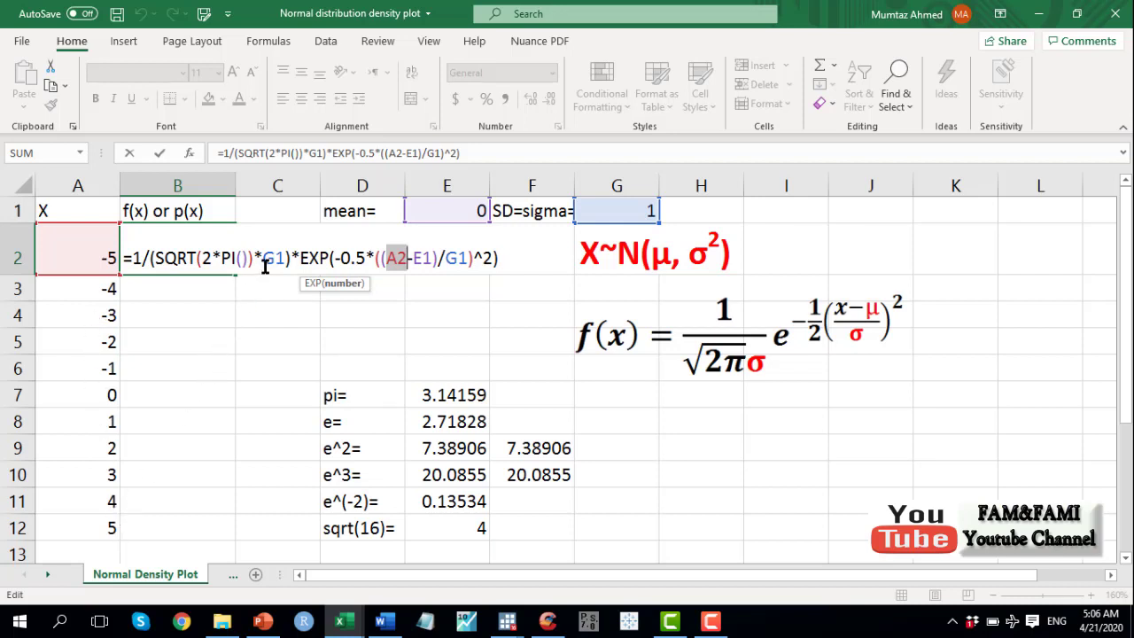
pyautogui.moveTo(262, 258); pyautogui.dragTo(281, 258)
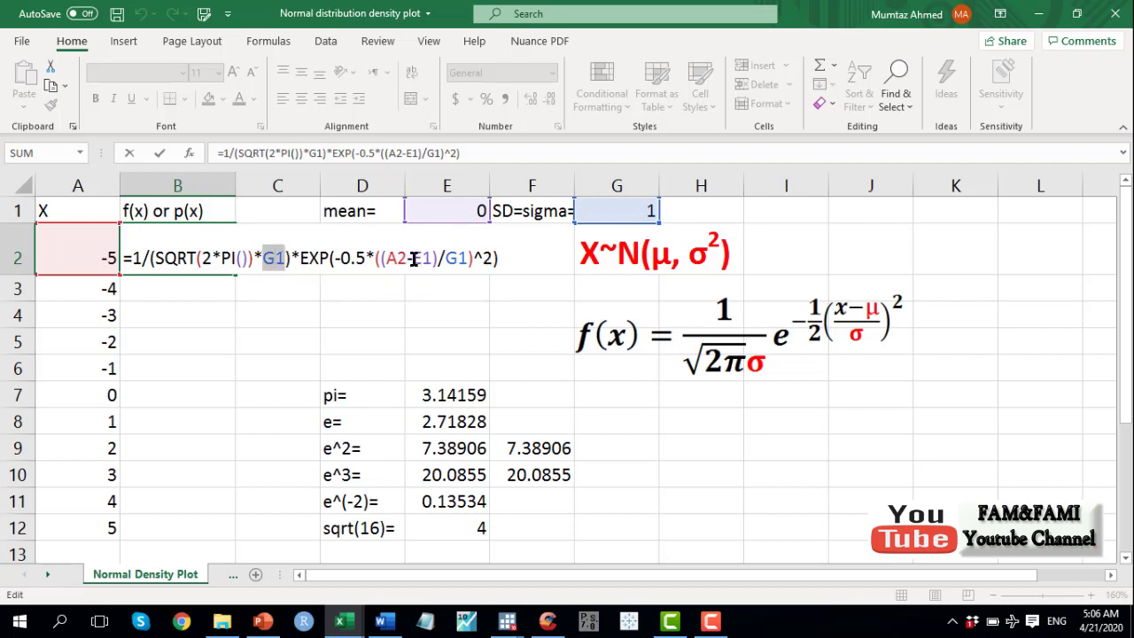
pyautogui.moveTo(413, 258); pyautogui.dragTo(432, 258)
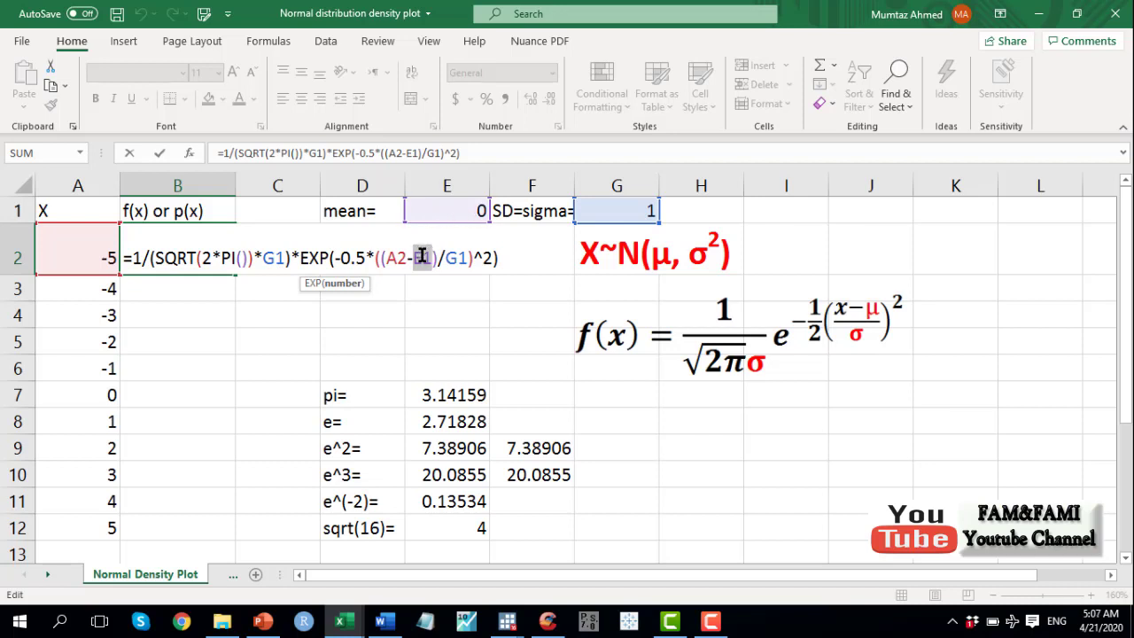
pyautogui.press('F4')
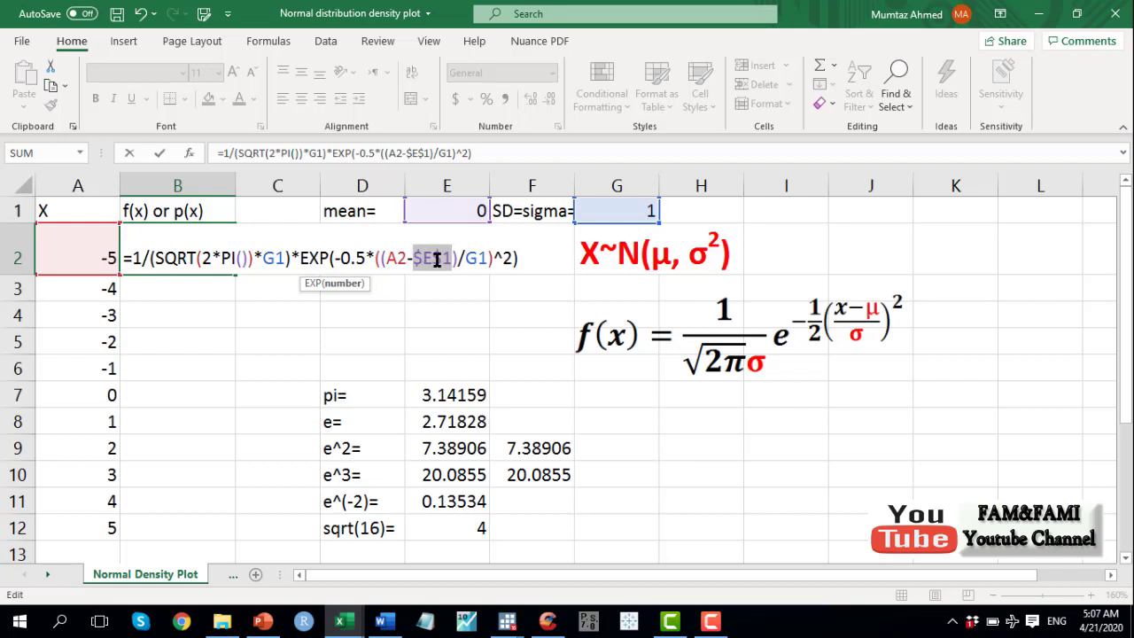
pyautogui.click(426, 259)
pyautogui.moveTo(435, 260); pyautogui.dragTo(451, 259)
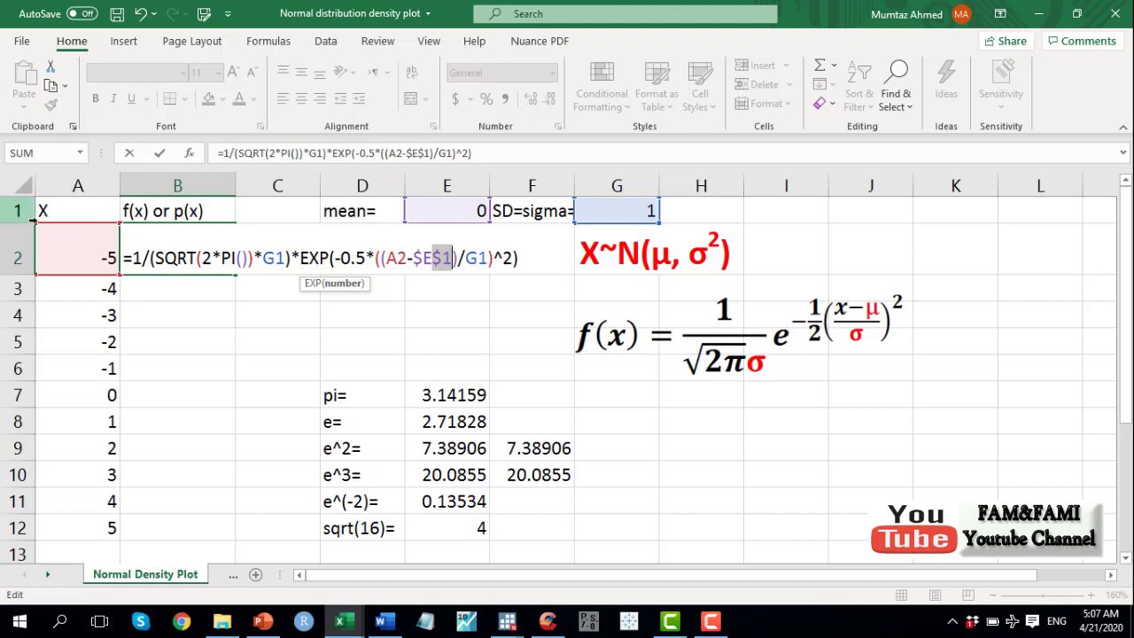
# - Make both standard deviation references in the B2 formula absolute as $G$1
pyautogui.click(277, 259)
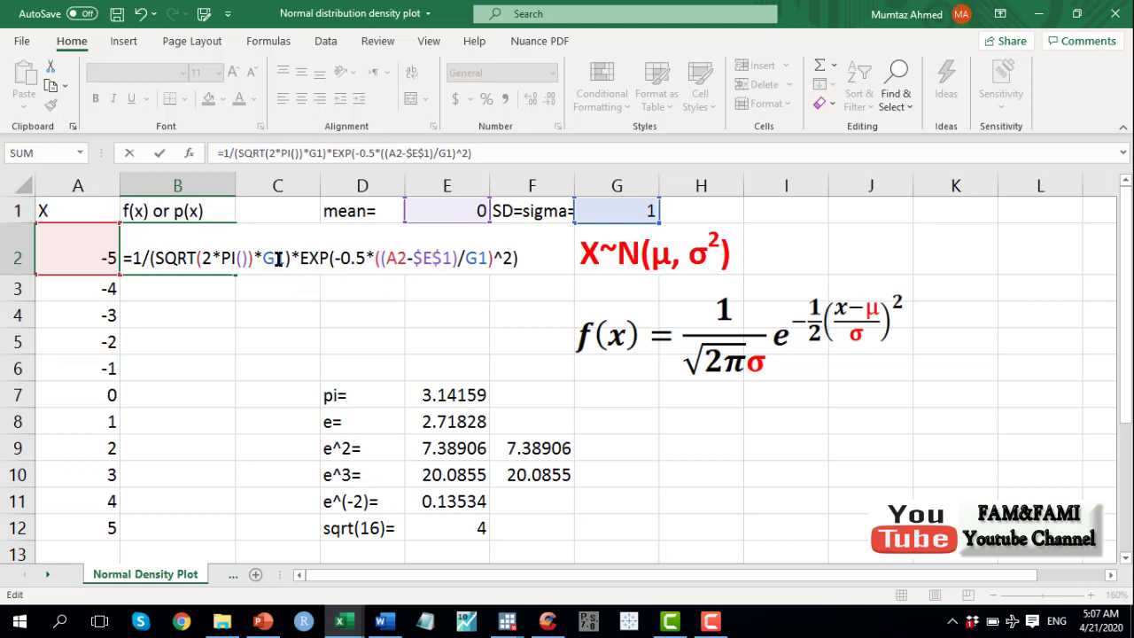
pyautogui.press('F4')
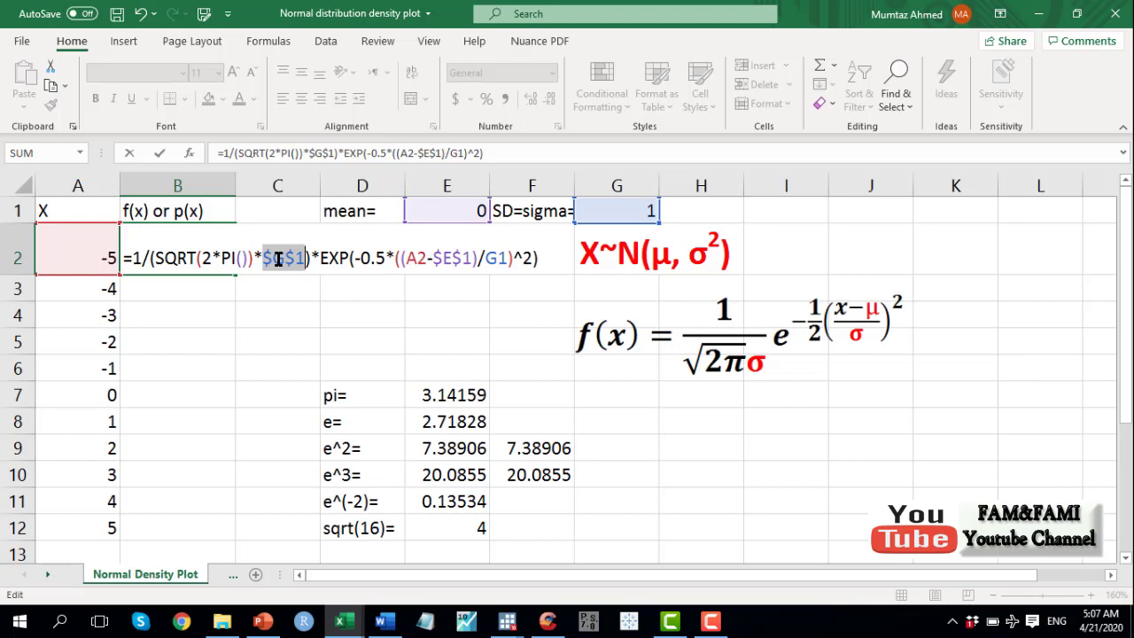
pyautogui.click(496, 258)
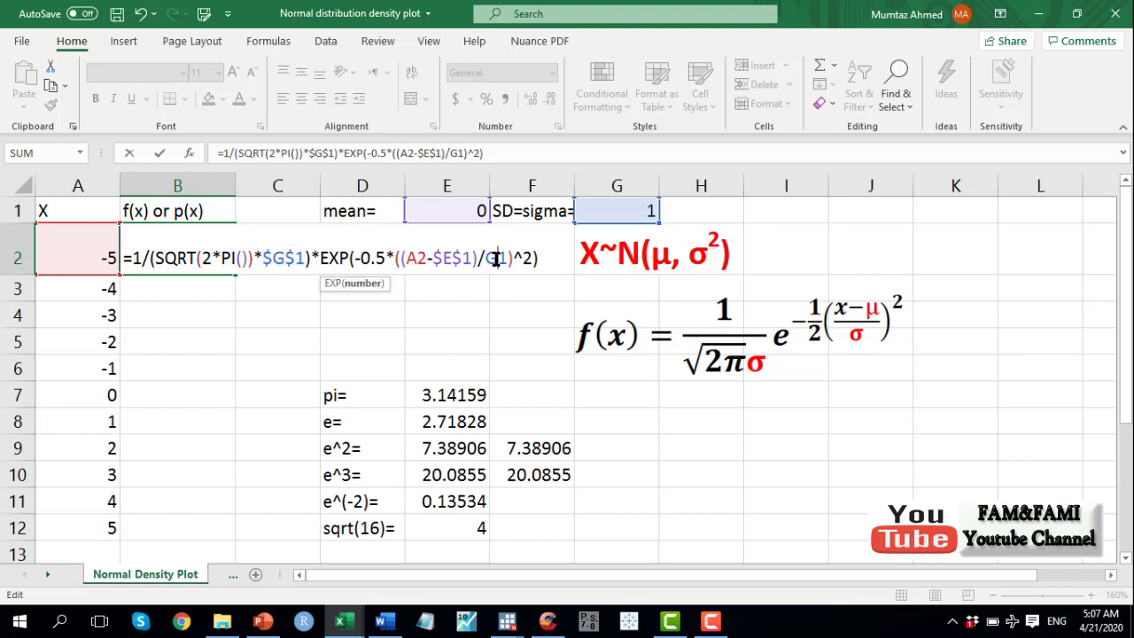
pyautogui.press('F4')
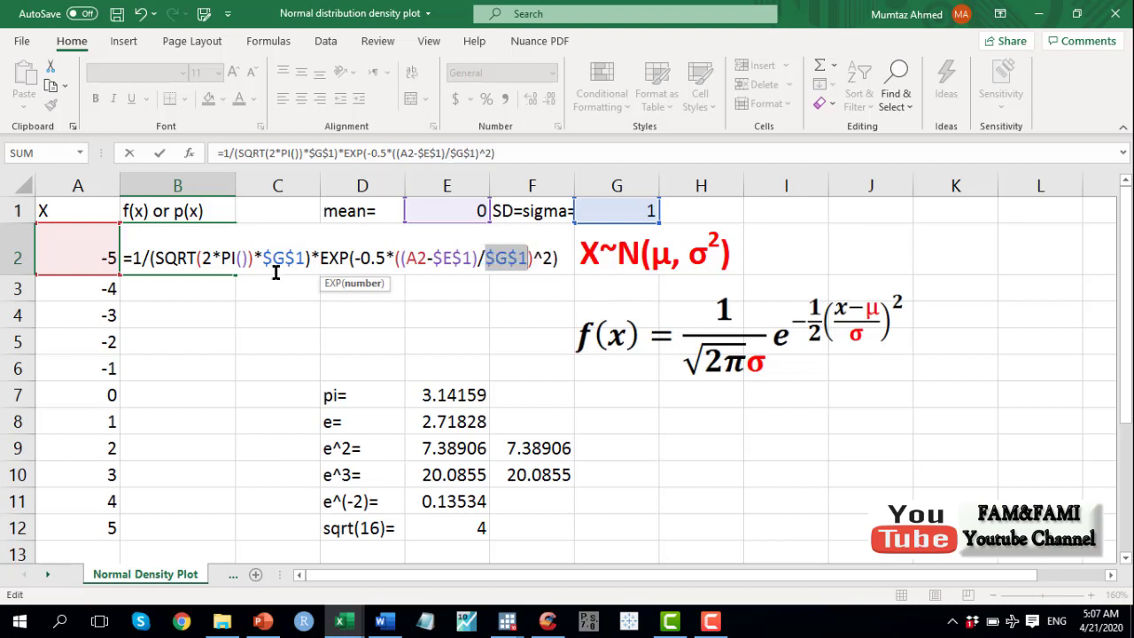
# - Review the locked references and the relative A2 reference in the B2 formula, then enter it and reselect B2
pyautogui.moveTo(263, 257); pyautogui.dragTo(301, 258)
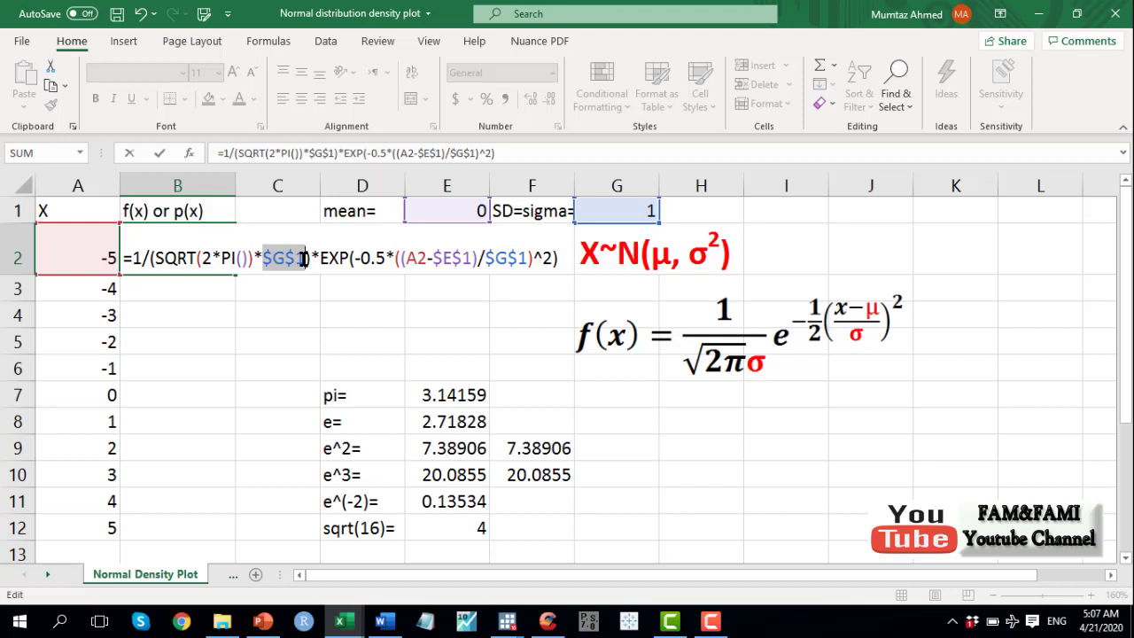
pyautogui.click(436, 258)
pyautogui.moveTo(436, 258); pyautogui.dragTo(525, 258)
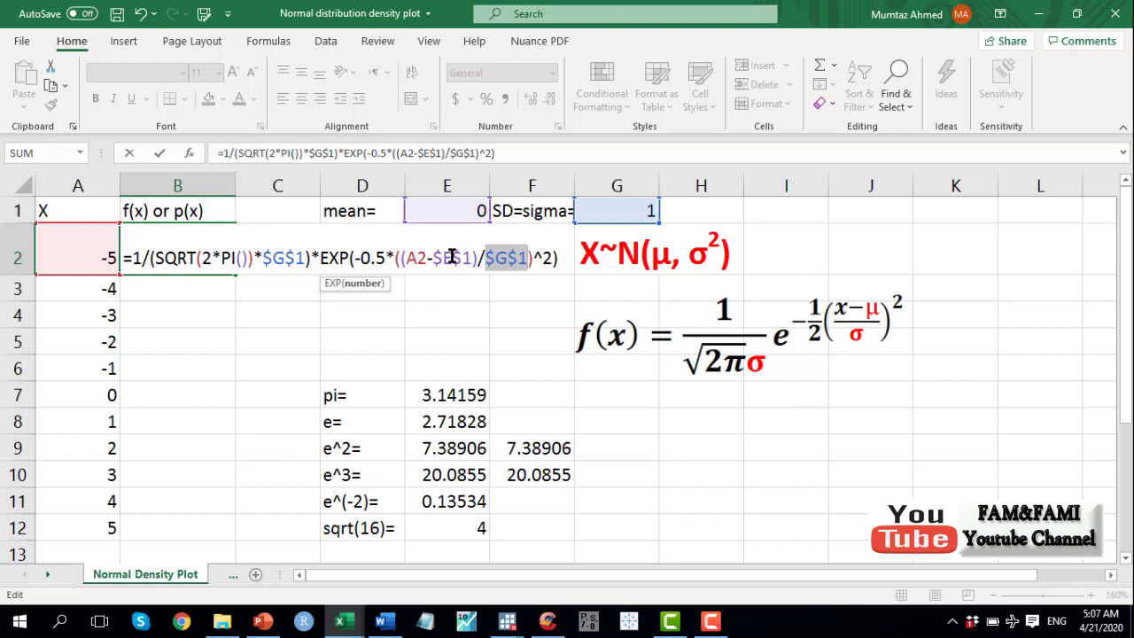
pyautogui.moveTo(427, 258); pyautogui.dragTo(410, 258)
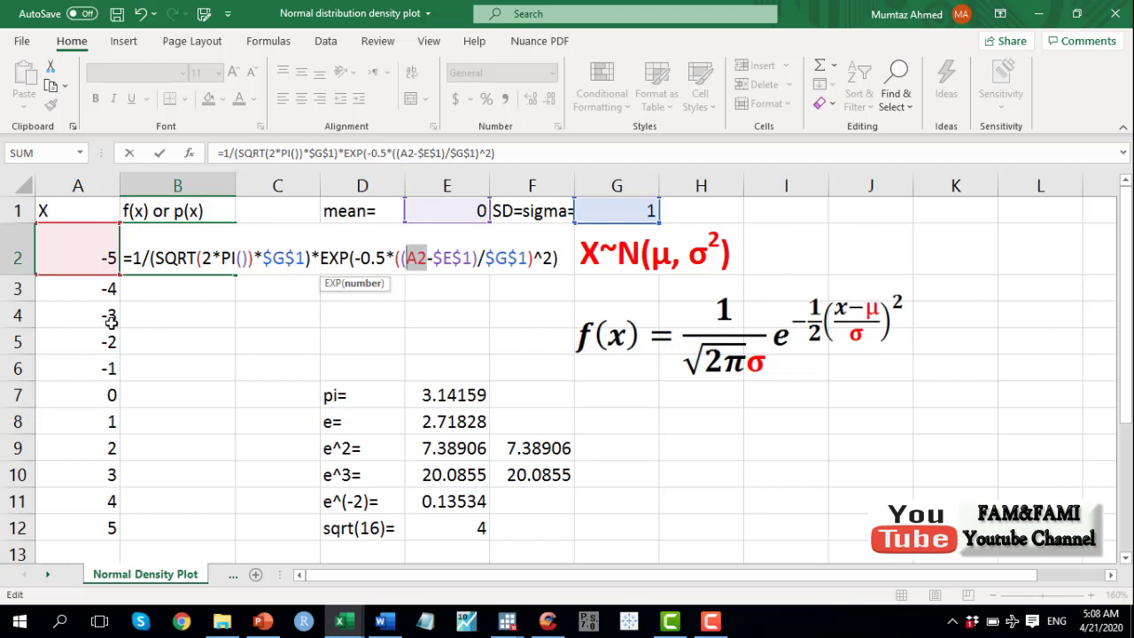
pyautogui.press('Return')
pyautogui.press('Up')
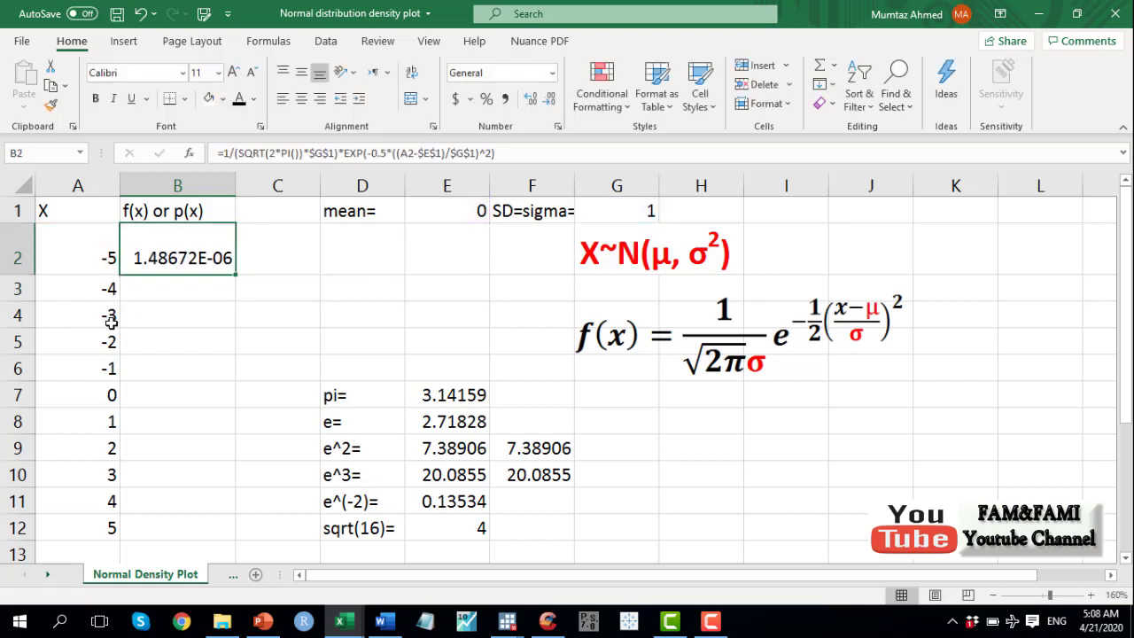
# - Fill the B2 formula down to B3 and check the $G$1 and A3 references in the copied formula
pyautogui.moveTo(237, 276); pyautogui.dragTo(236, 299)
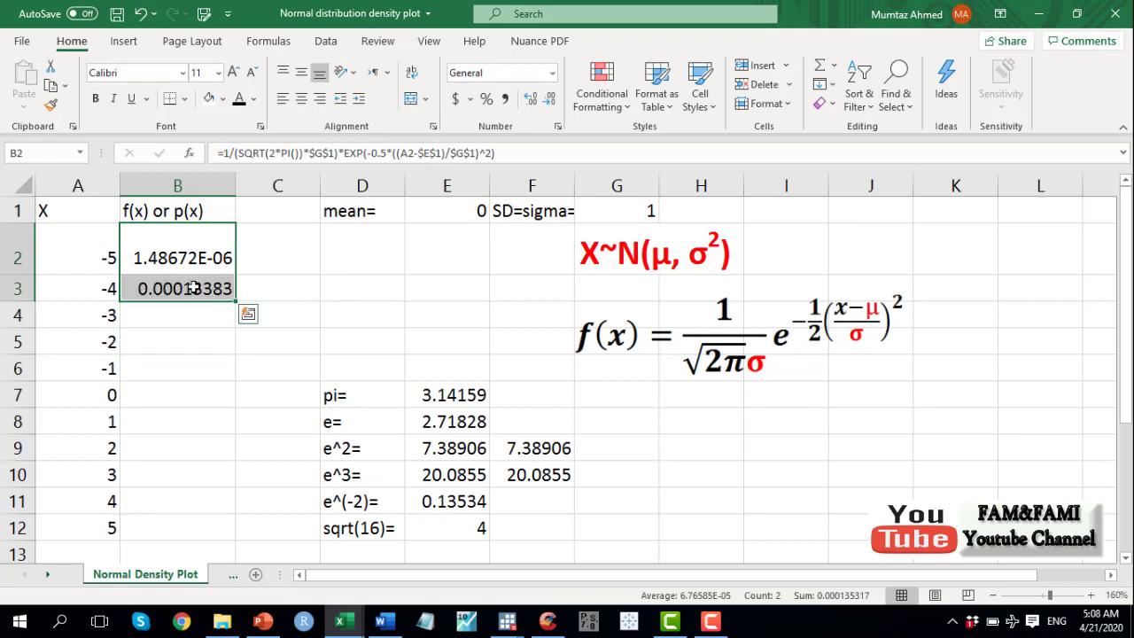
pyautogui.doubleClick(193, 288)
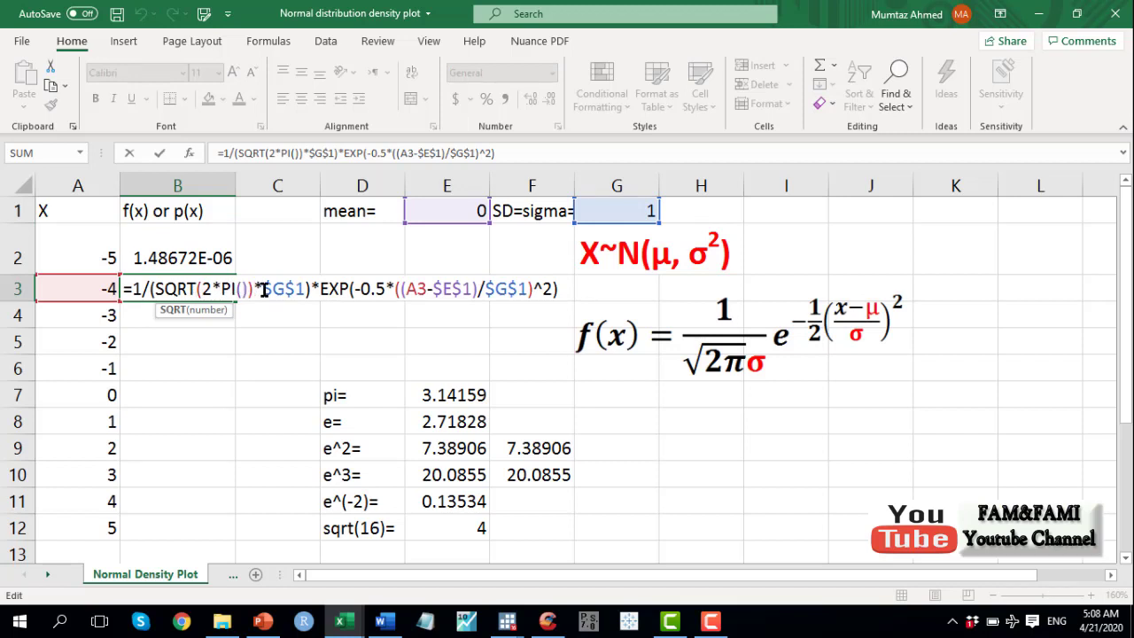
pyautogui.moveTo(264, 290); pyautogui.dragTo(305, 289)
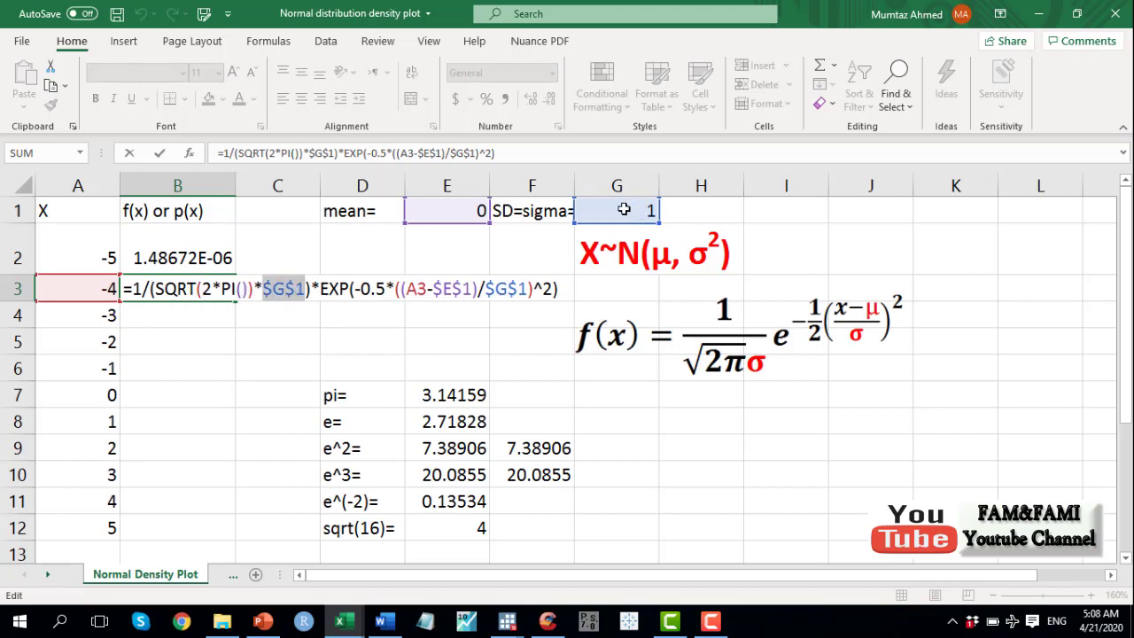
pyautogui.moveTo(435, 289); pyautogui.dragTo(409, 293)
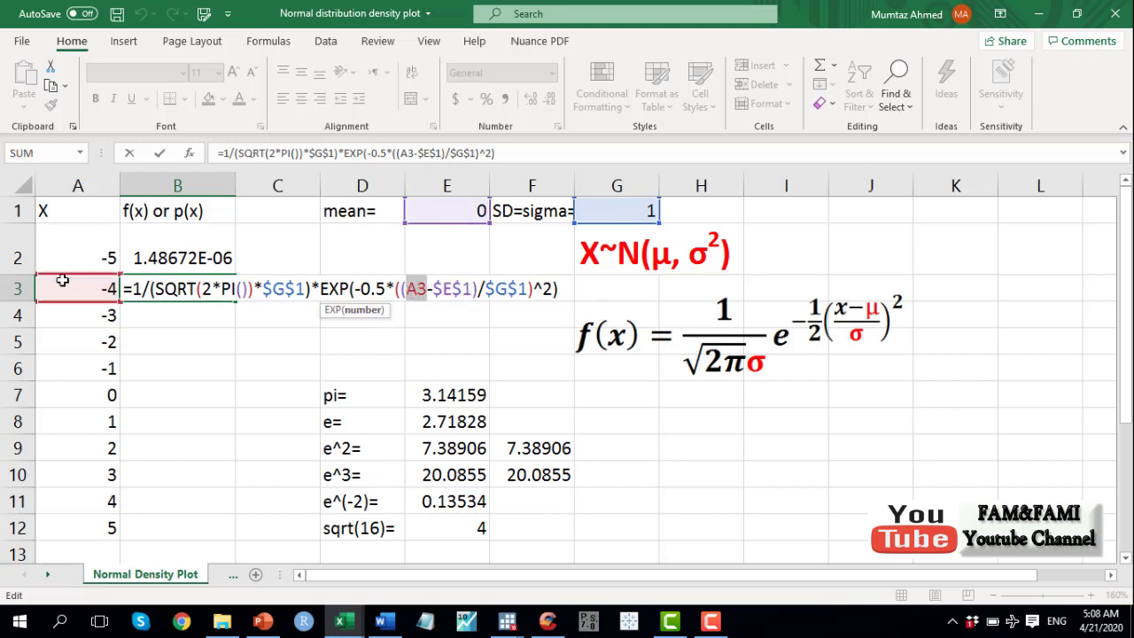
pyautogui.press('Return')
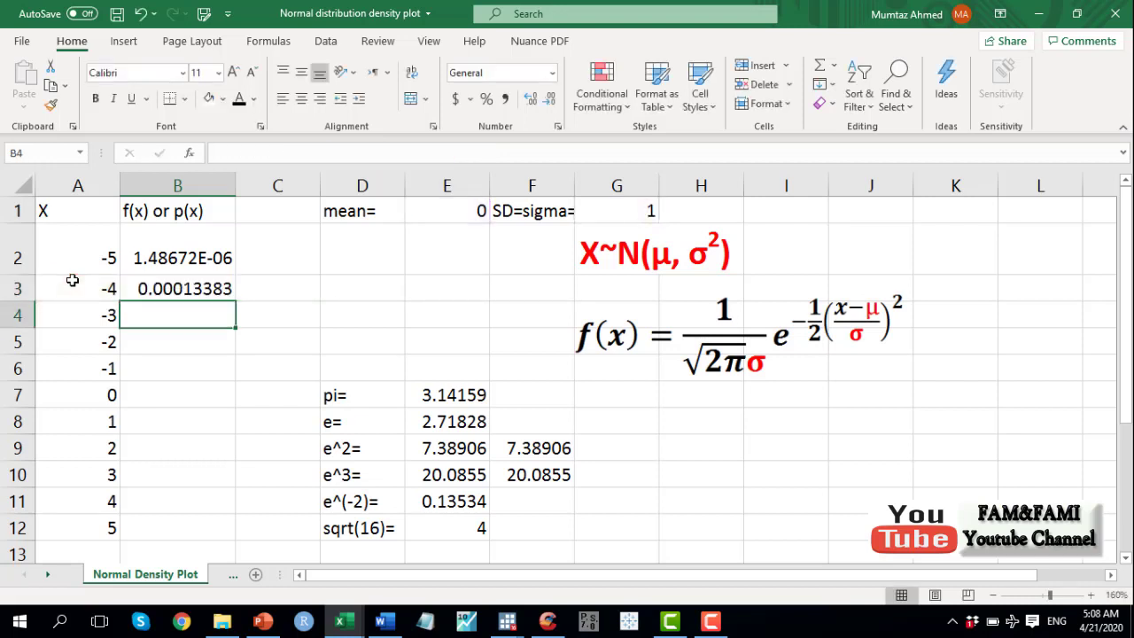
# - Fill the density formula from B3 down to B12 and check the copied formulas in B4 and B12
pyautogui.press('Up')
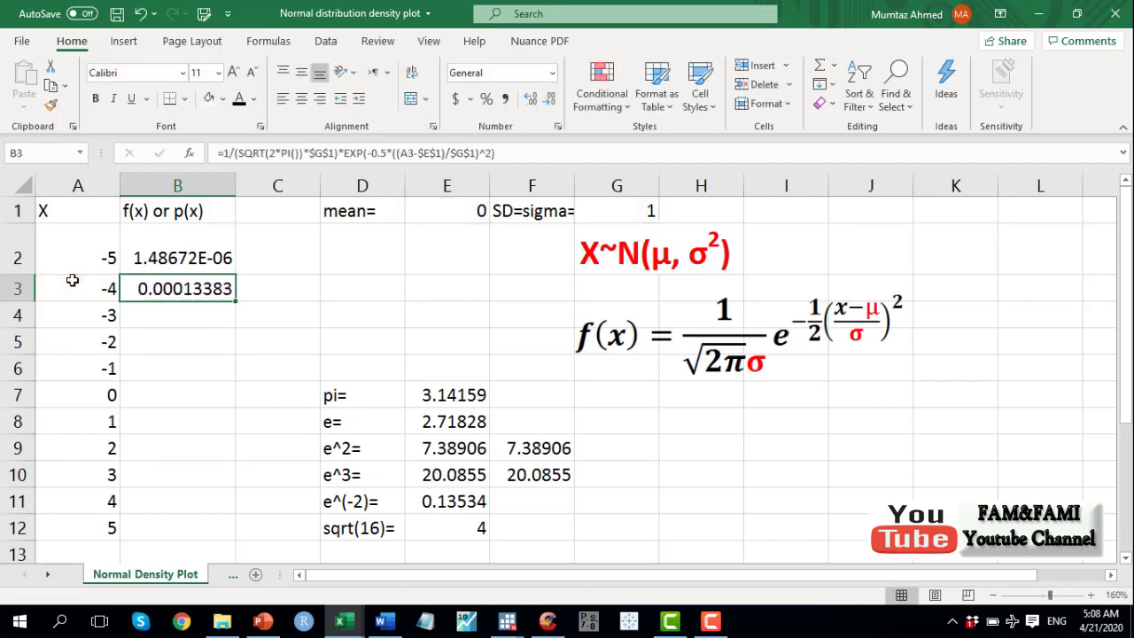
pyautogui.doubleClick(236, 301)
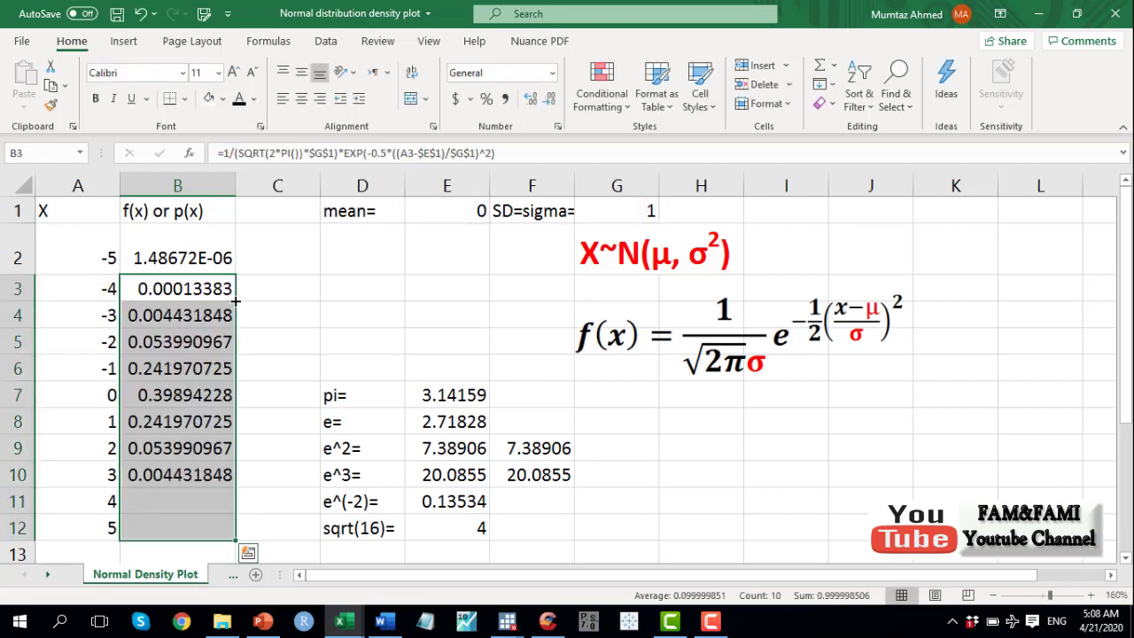
pyautogui.doubleClick(199, 322)
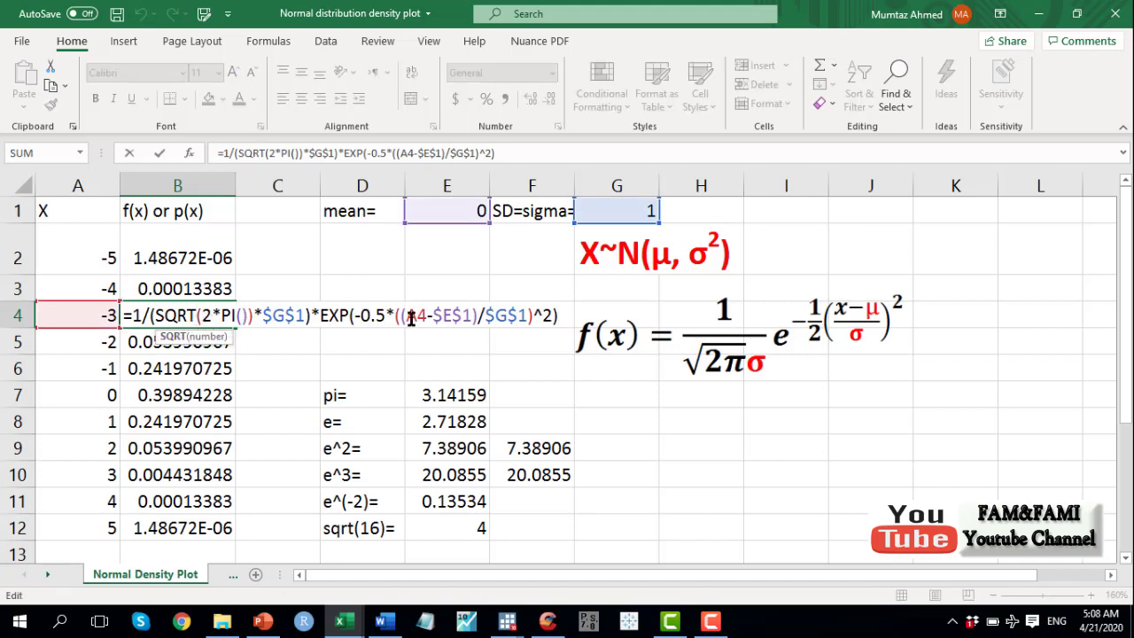
pyautogui.press('Escape')
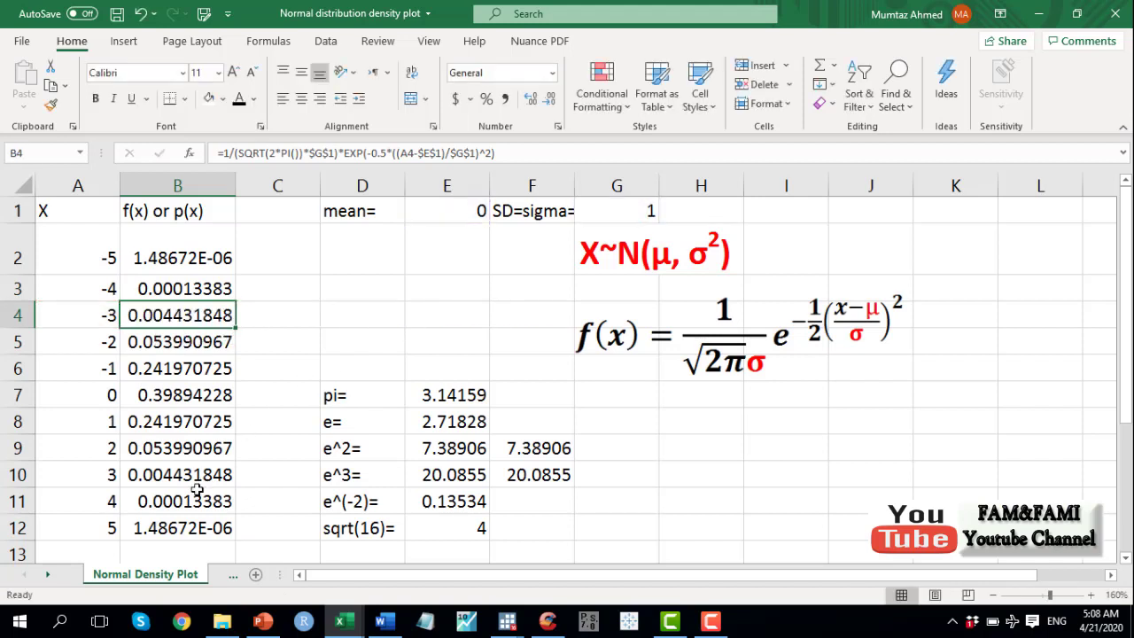
pyautogui.click(191, 527)
pyautogui.doubleClick(191, 528)
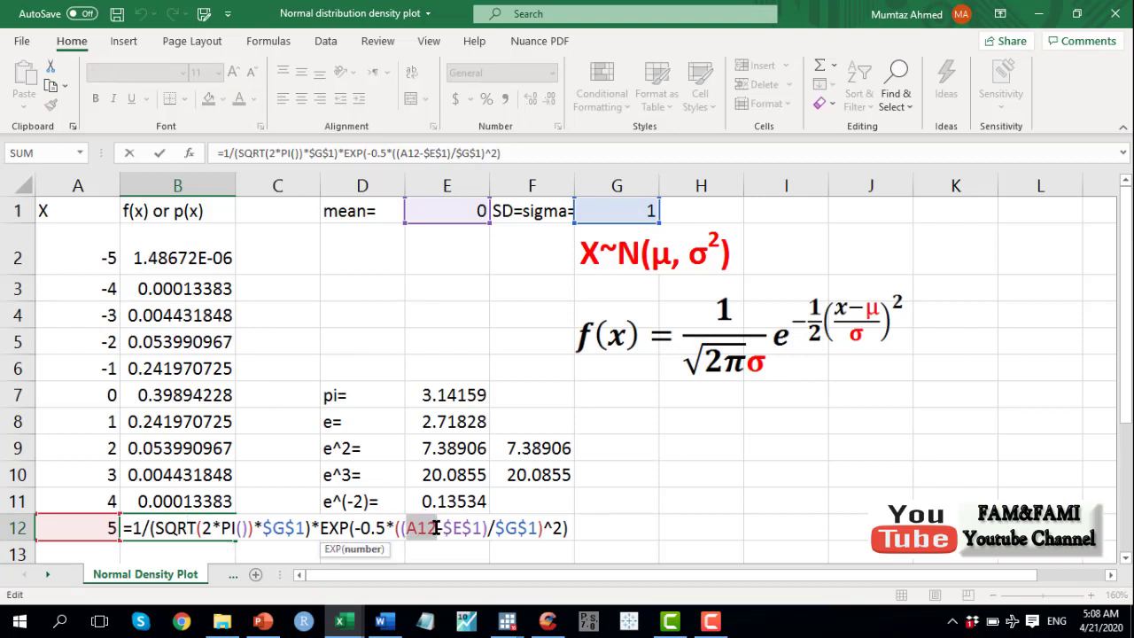
pyautogui.press('Escape')
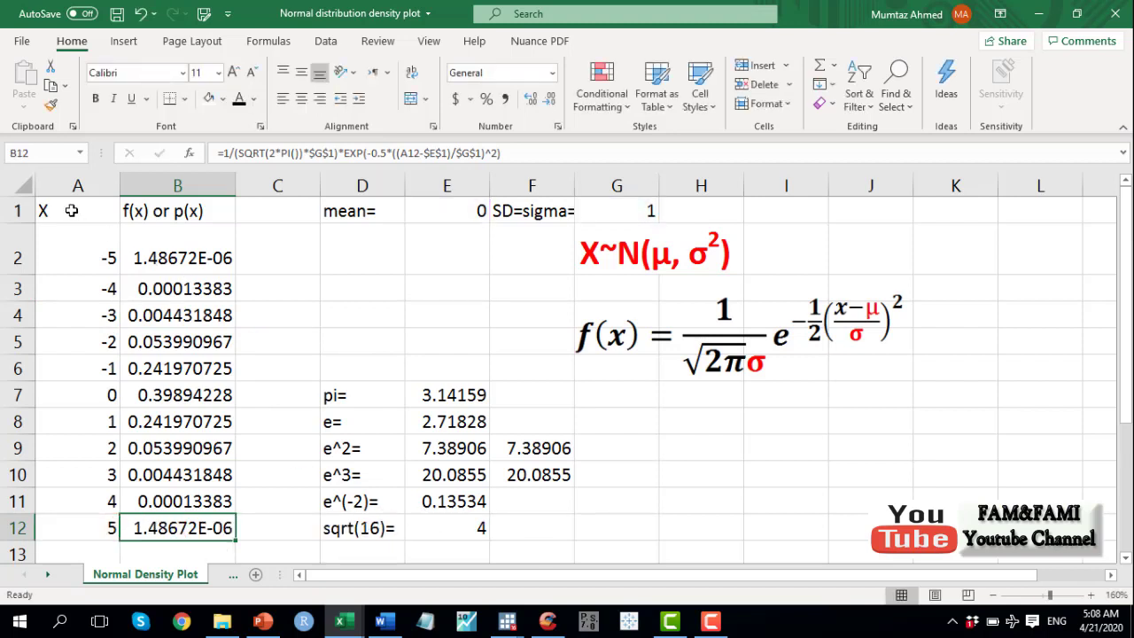
# - Insert a Scatter with Smooth Lines and Markers chart from the X and f(x) data in A1:B12
pyautogui.moveTo(75, 211); pyautogui.dragTo(177, 259)
pyautogui.moveTo(178, 308); pyautogui.dragTo(215, 466)
pyautogui.hotkey('shift', 'Down')
pyautogui.hotkey('shift', 'Down')
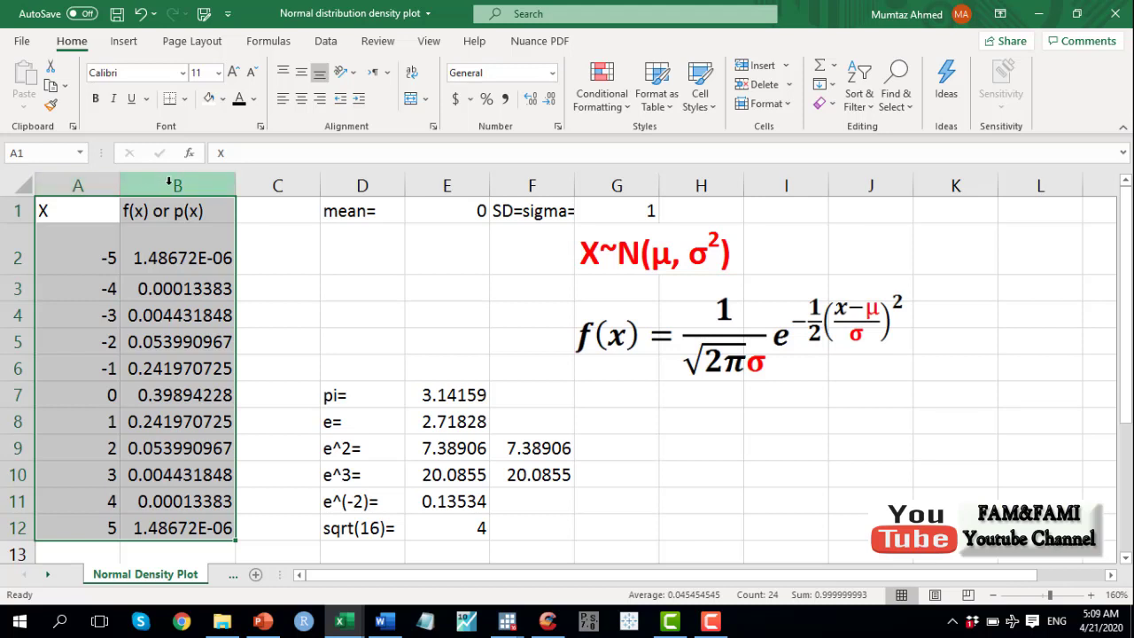
pyautogui.click(124, 41)
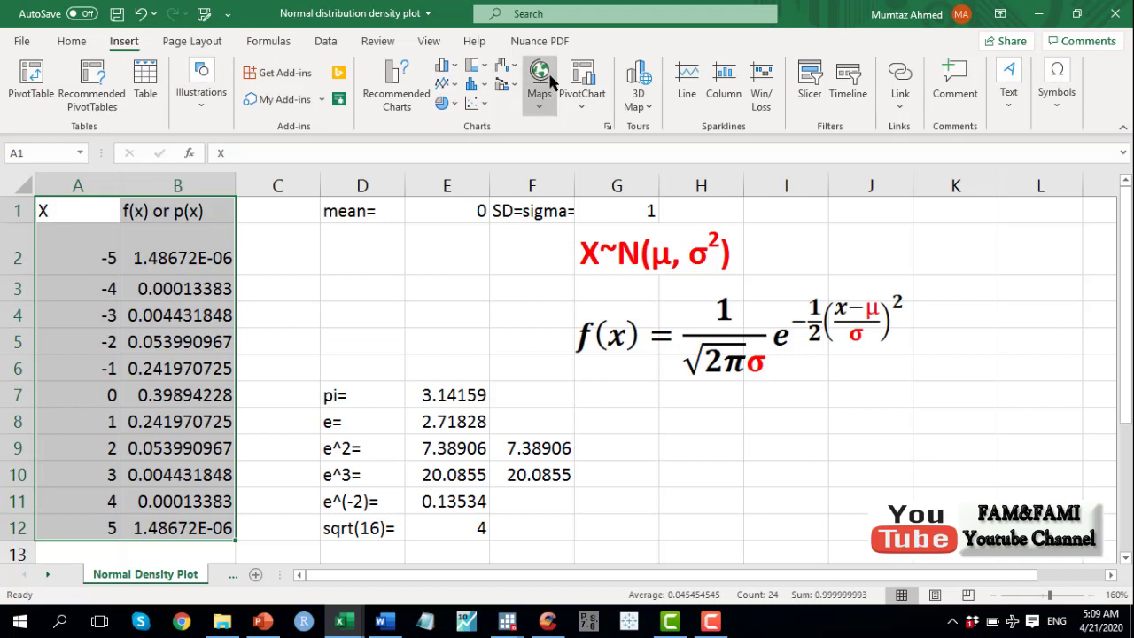
pyautogui.click(486, 106)
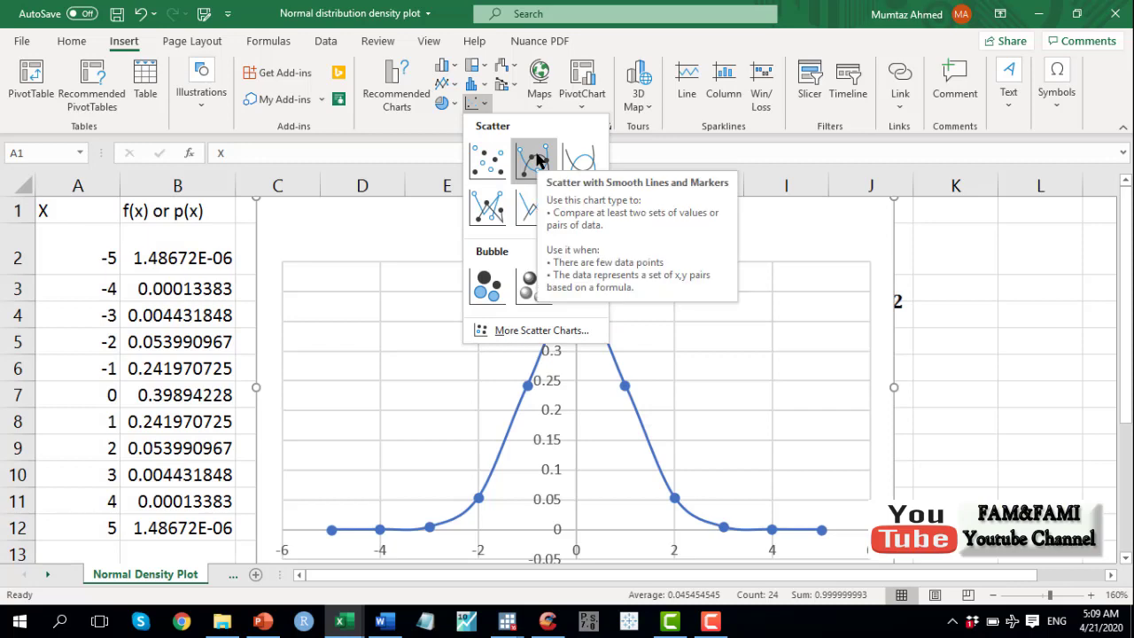
pyautogui.click(534, 159)
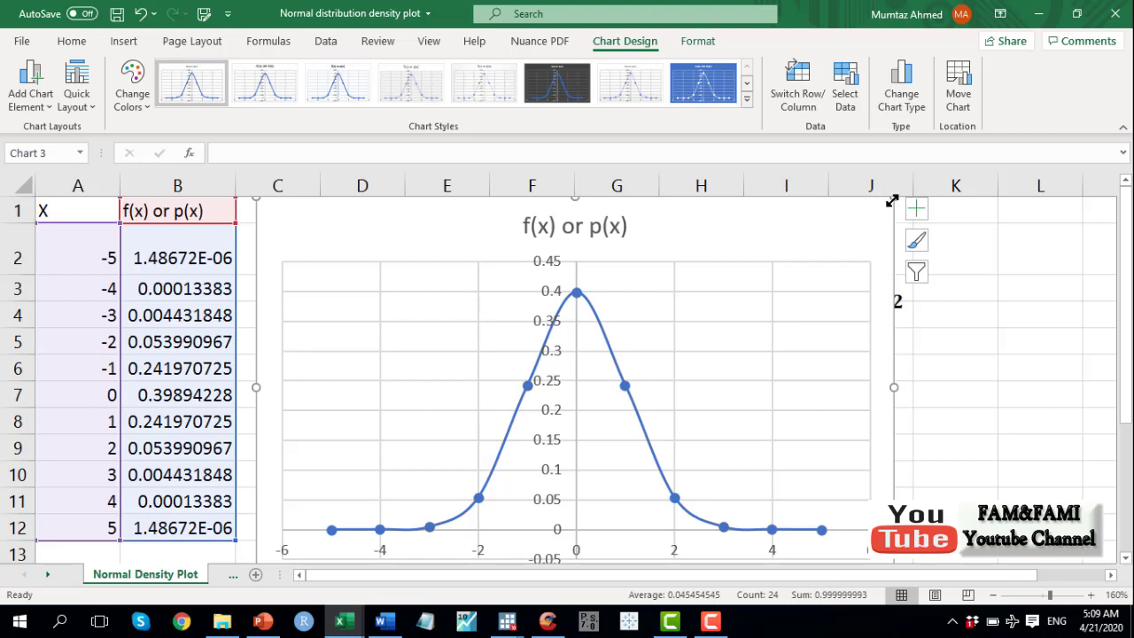
# - Shrink the density chart to uncover the mean and SD cells in row 1, and close the Format Shape pane
pyautogui.moveTo(892, 201); pyautogui.dragTo(865, 256)
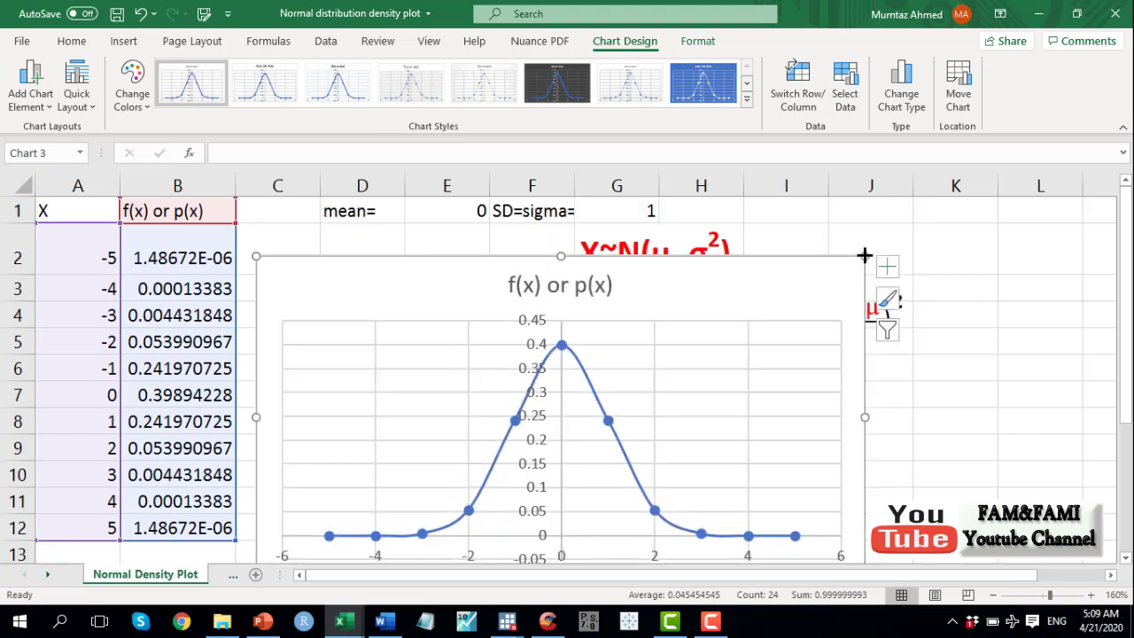
pyautogui.moveTo(804, 282); pyautogui.dragTo(812, 262)
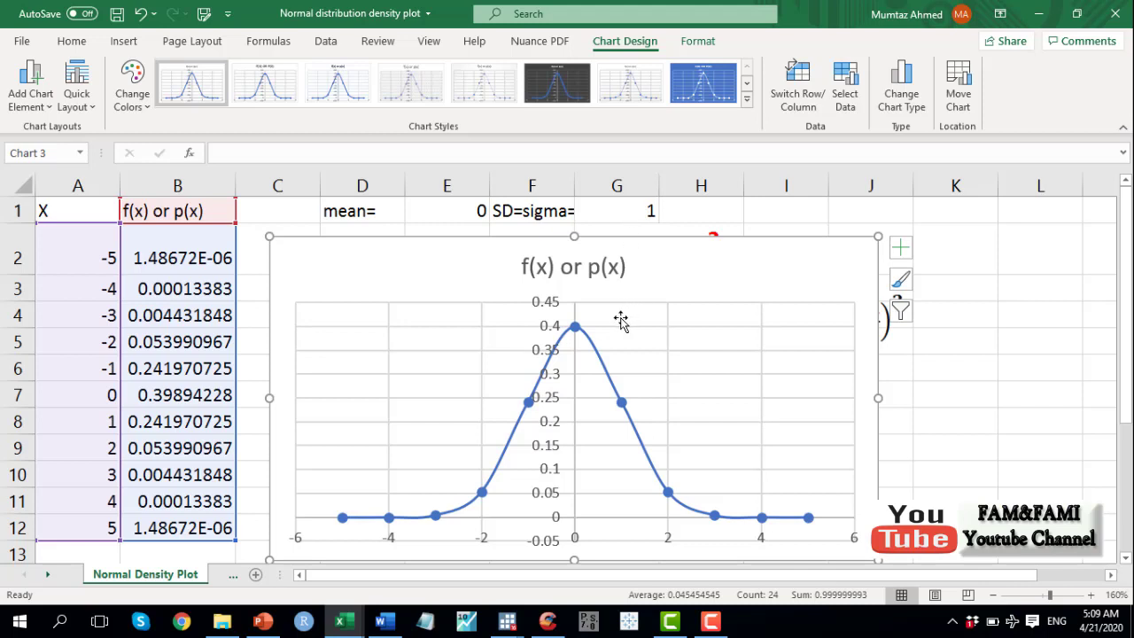
pyautogui.click(452, 210)
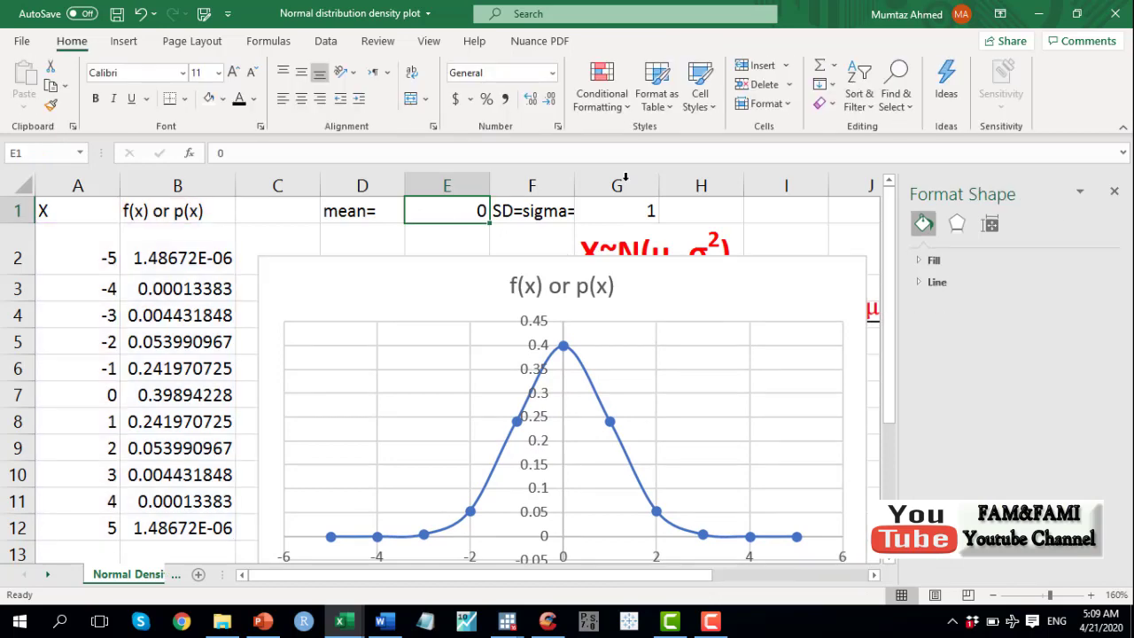
pyautogui.click(1114, 195)
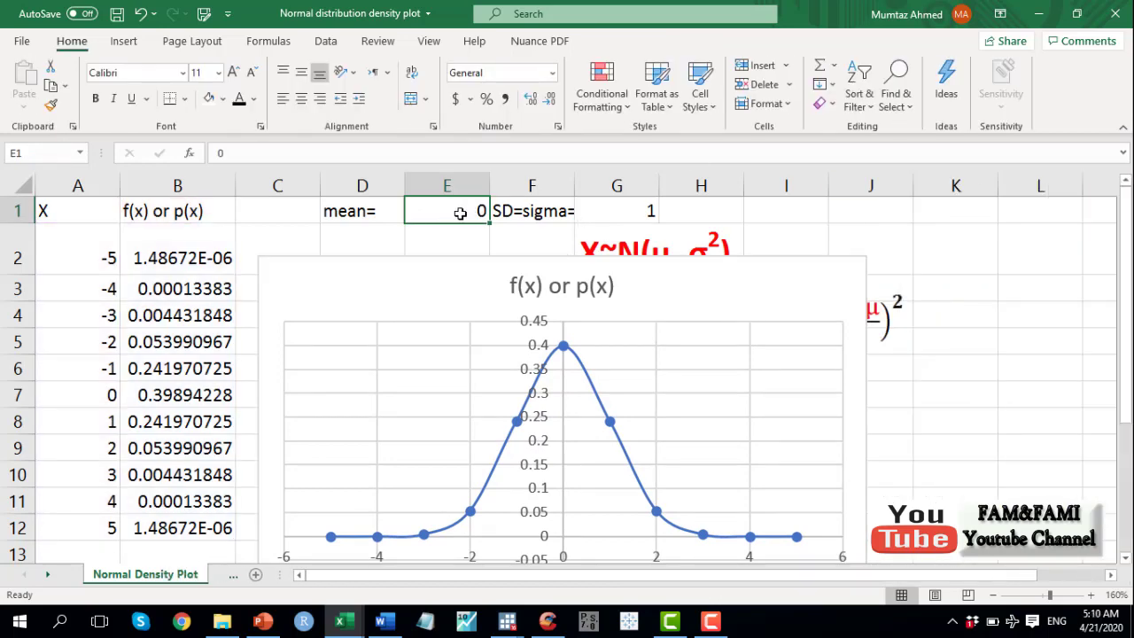
# - Set the mean in E1 to 1 and inspect the curve's peak, and repeat the check with a mean of 2
pyautogui.write('1')
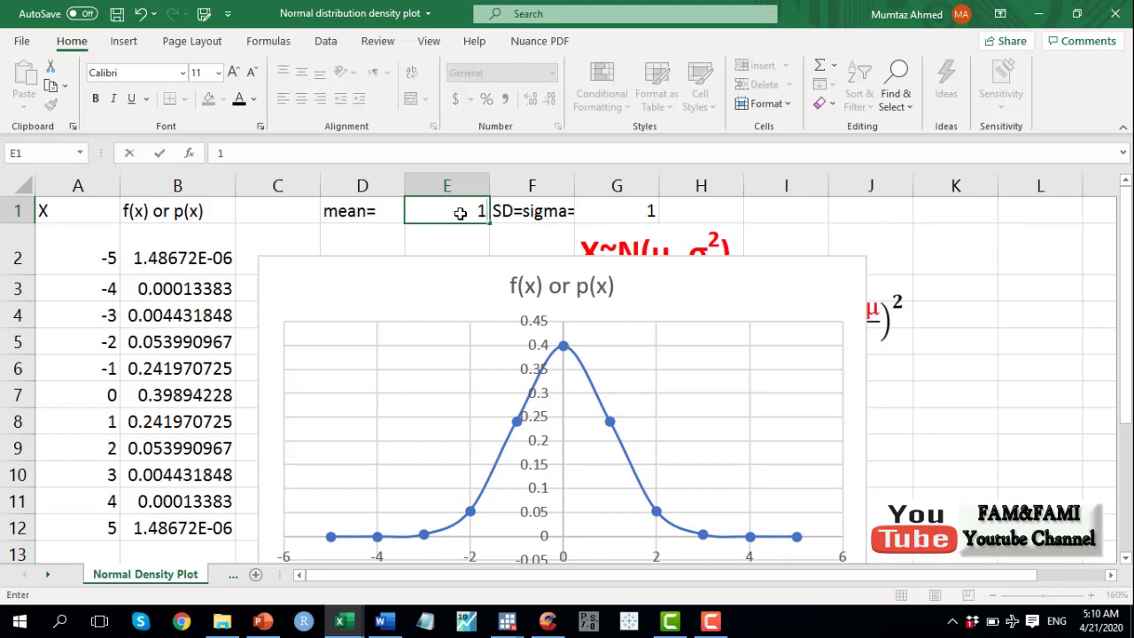
pyautogui.press('Return')
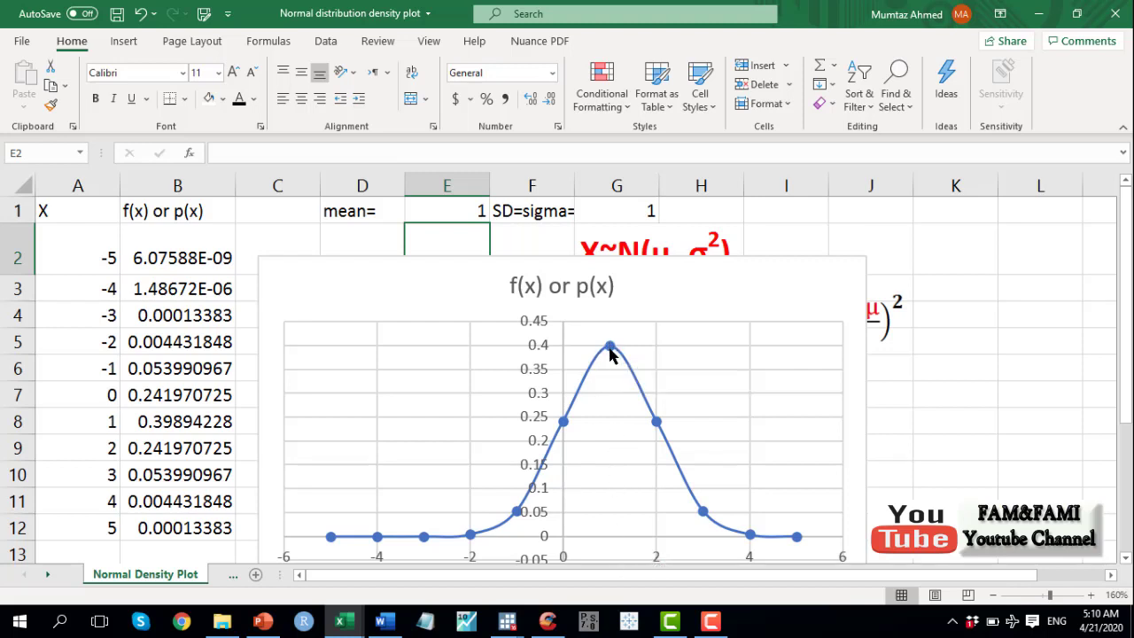
pyautogui.moveTo(609, 352)
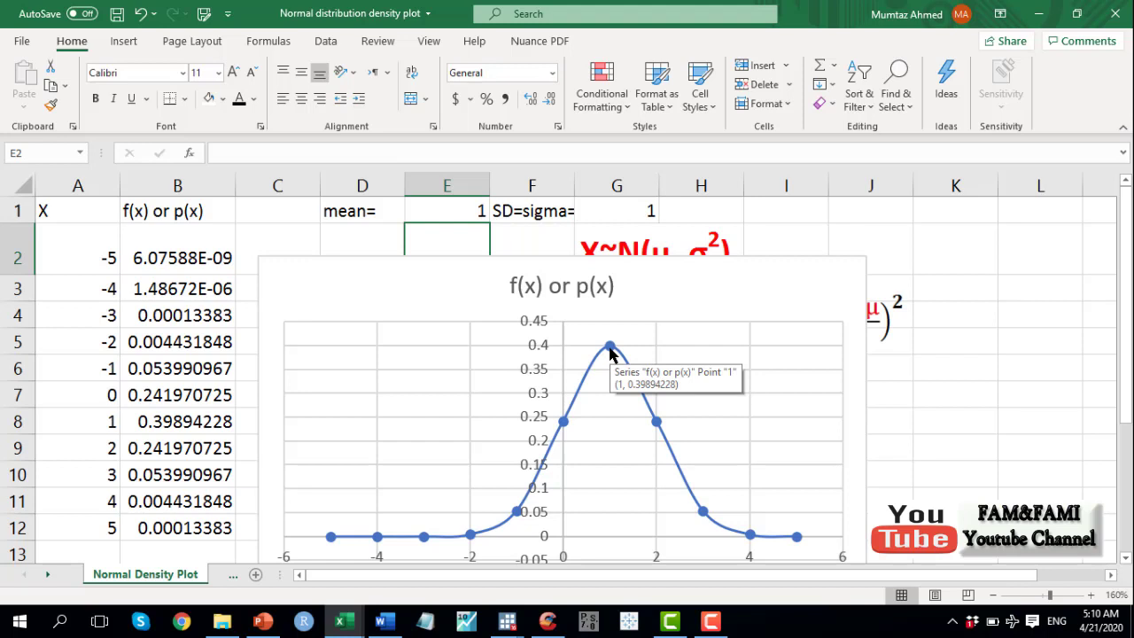
pyautogui.click(467, 211)
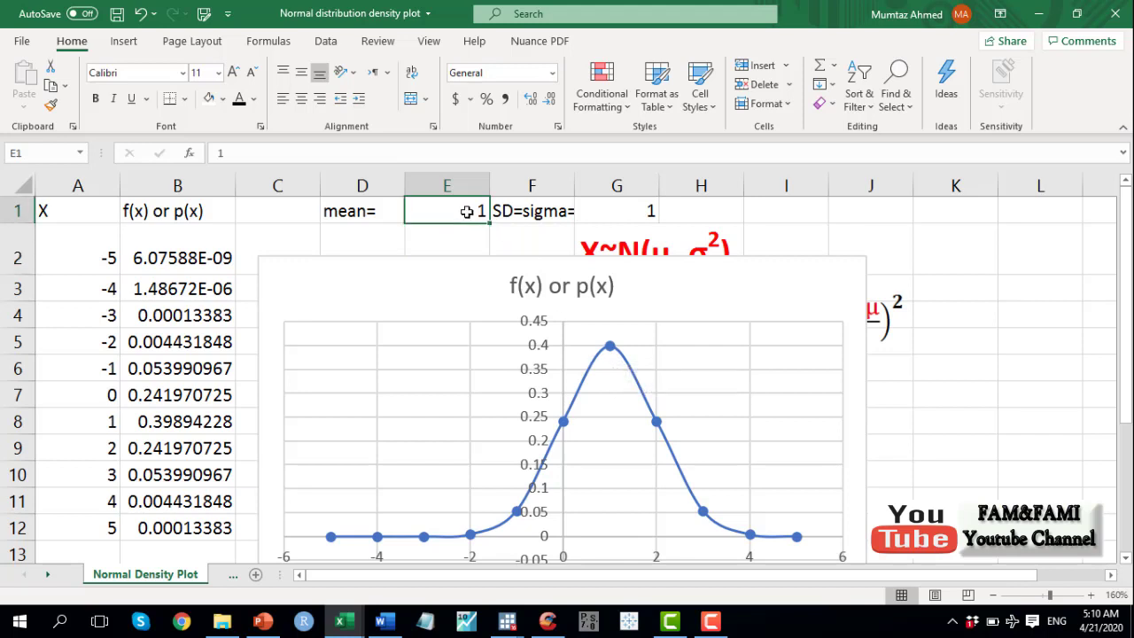
pyautogui.write('2')
pyautogui.press('Return')
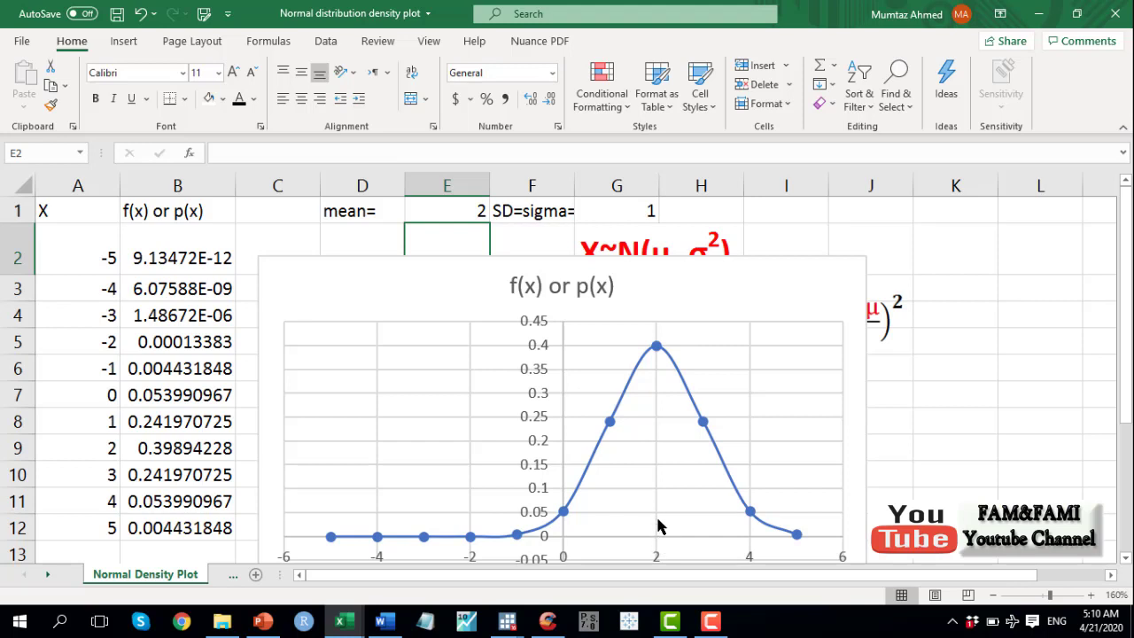
pyautogui.moveTo(657, 348)
# - Reset the mean in E1 to 0 to recentre the density curve
pyautogui.click(447, 210)
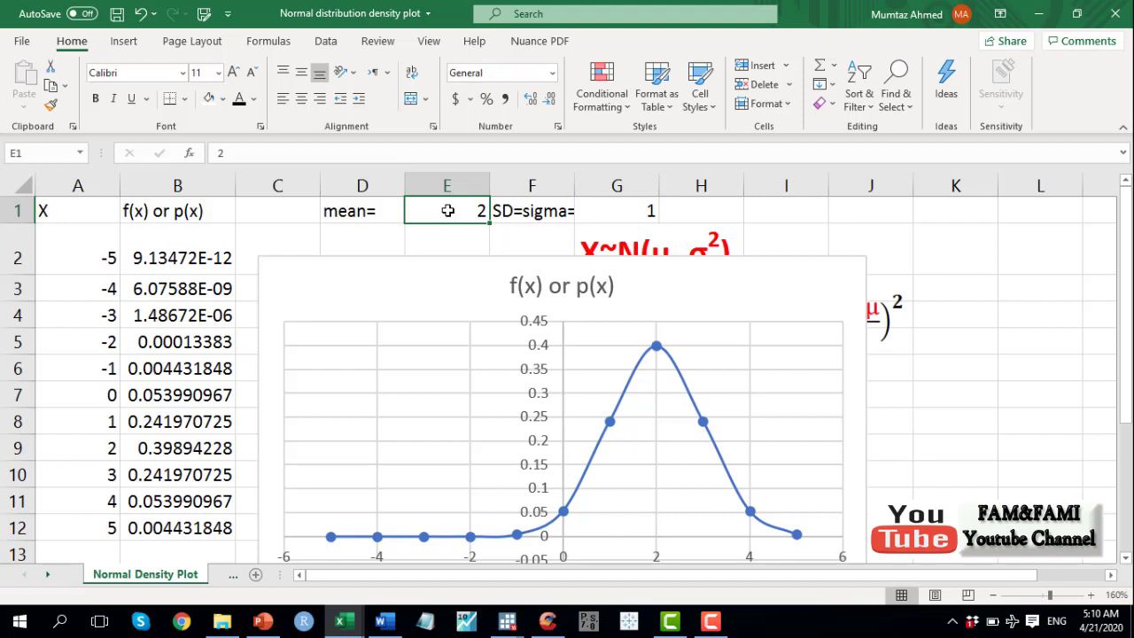
pyautogui.write('0')
pyautogui.press('Return')
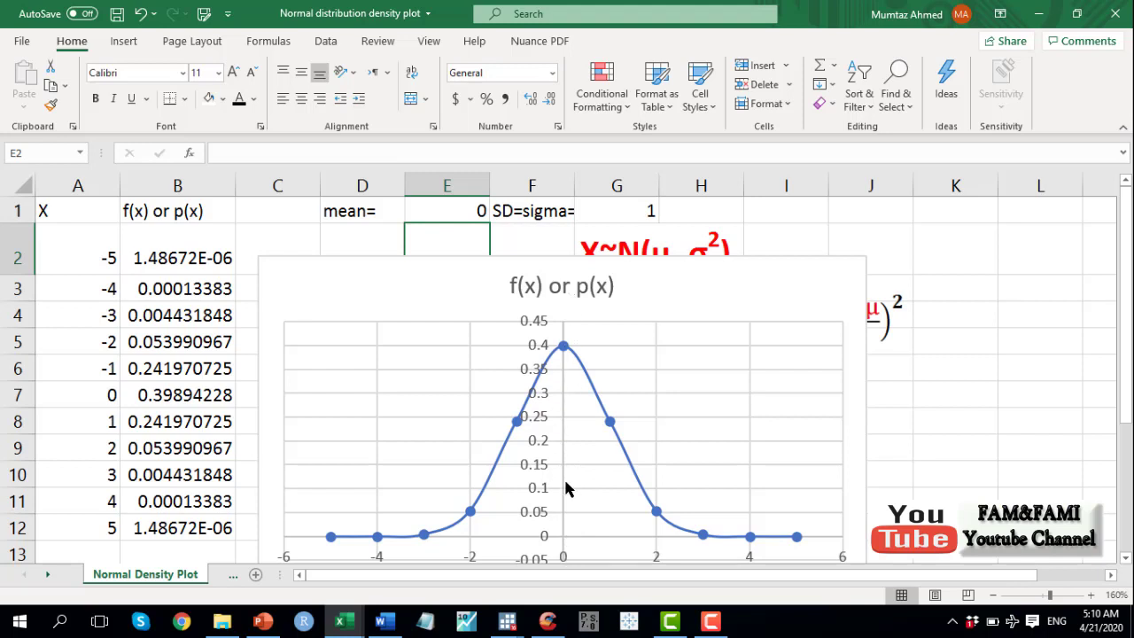
# - Test negative means in E1 with -1 and -2, and examine how the density curve shifts along the X axis
pyautogui.click(457, 215)
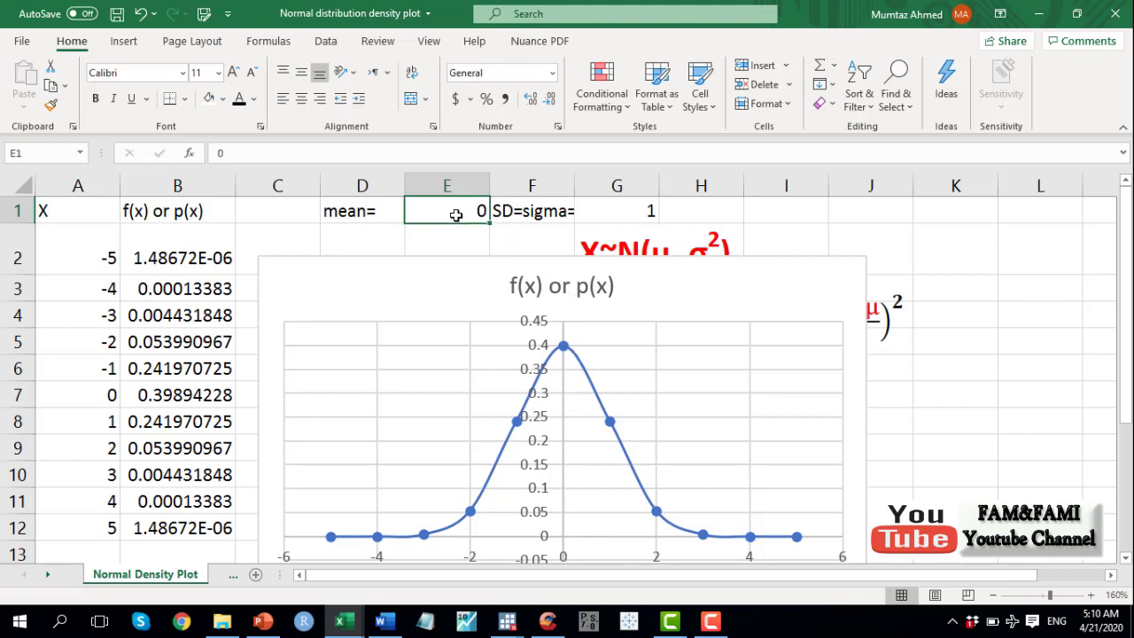
pyautogui.write('-1')
pyautogui.press('Return')
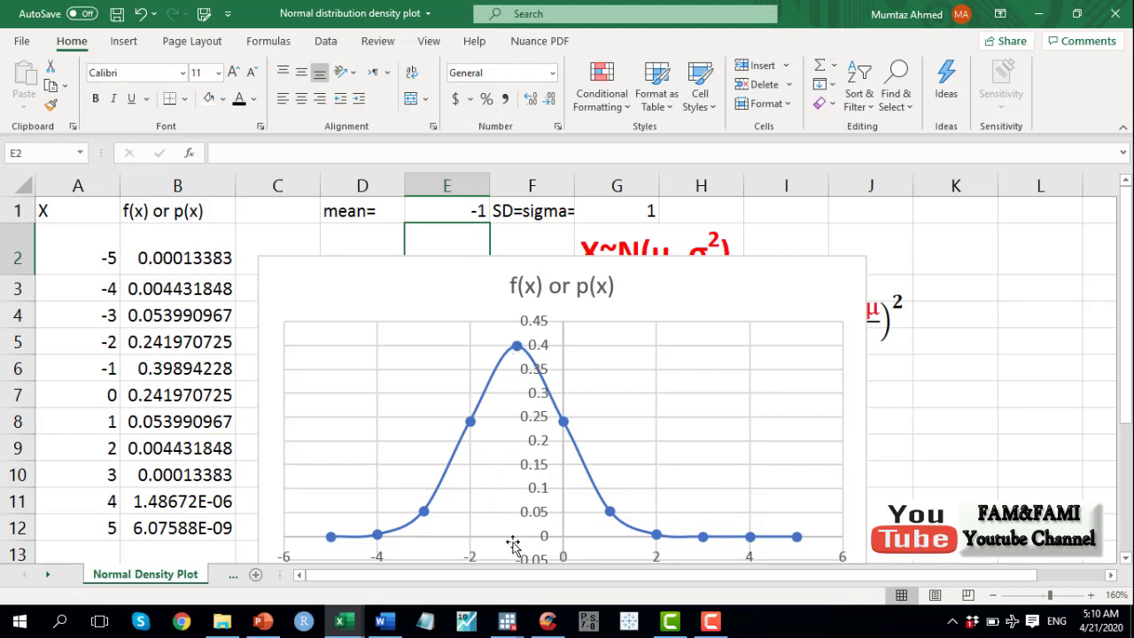
pyautogui.click(451, 214)
pyautogui.write('-2')
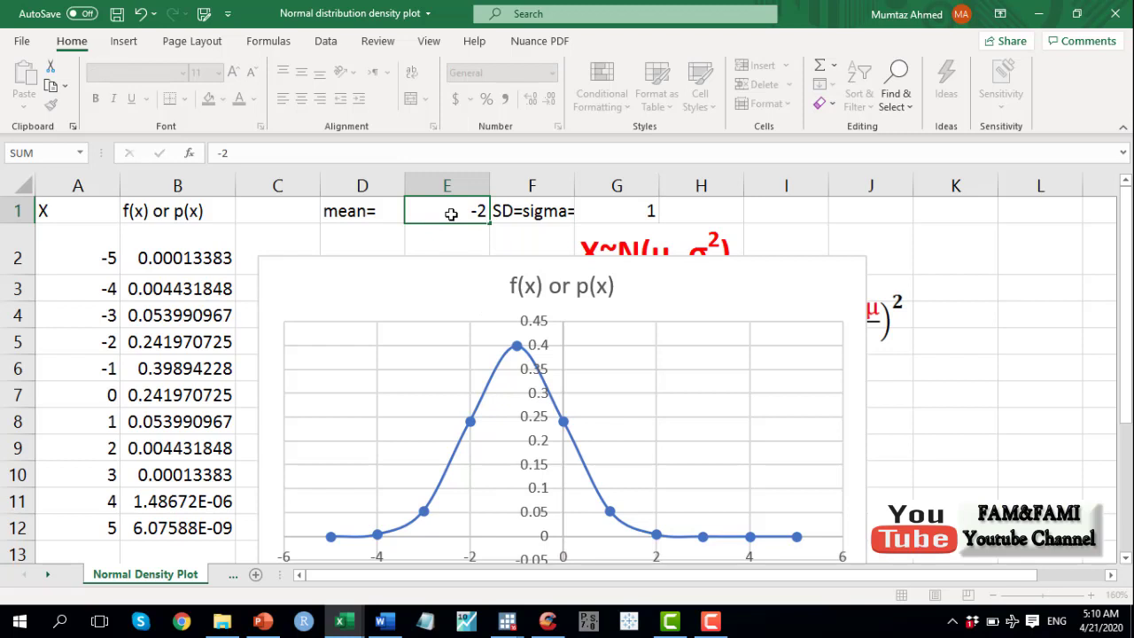
pyautogui.press('Return')
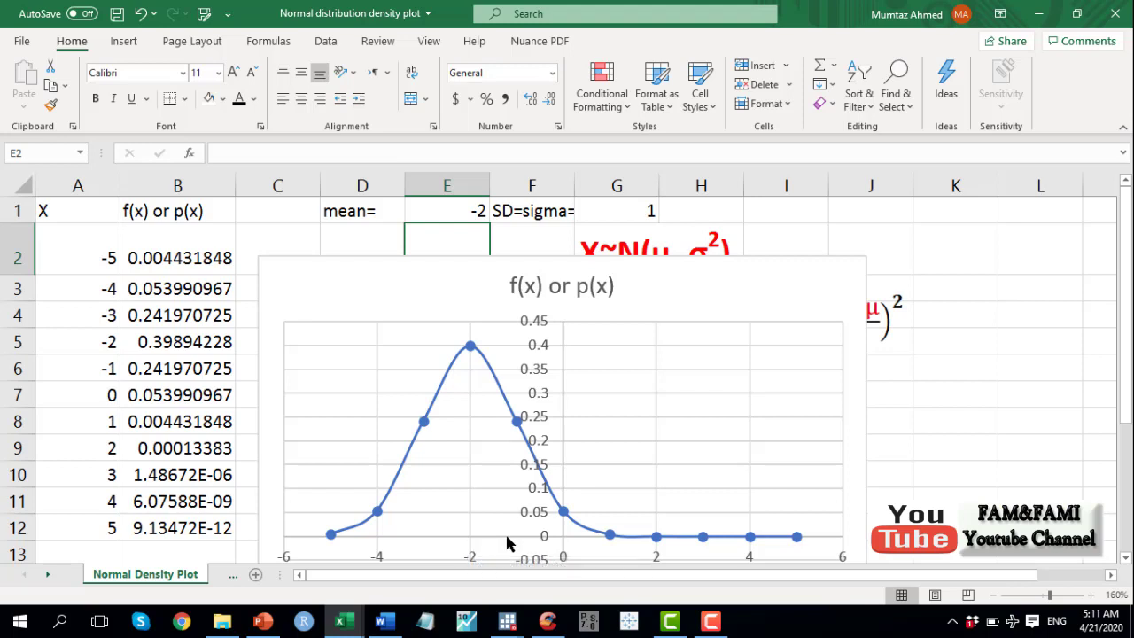
pyautogui.moveTo(662, 544)
# - Return the mean in E1 to 0 after the negative-mean tests
pyautogui.click(451, 210)
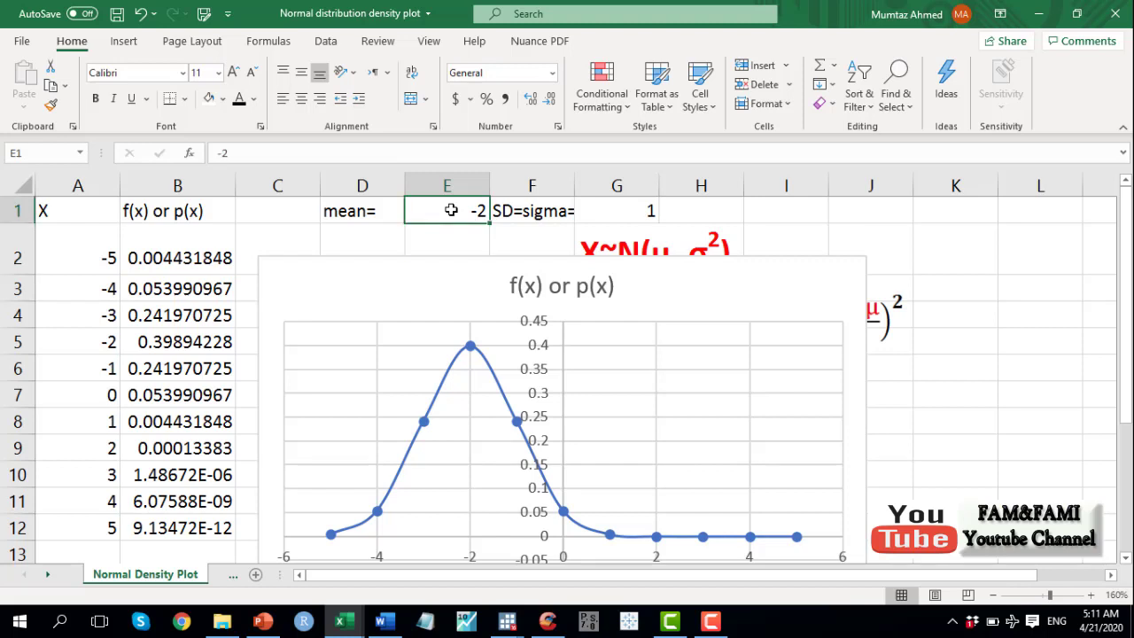
pyautogui.write('0')
pyautogui.press('Return')
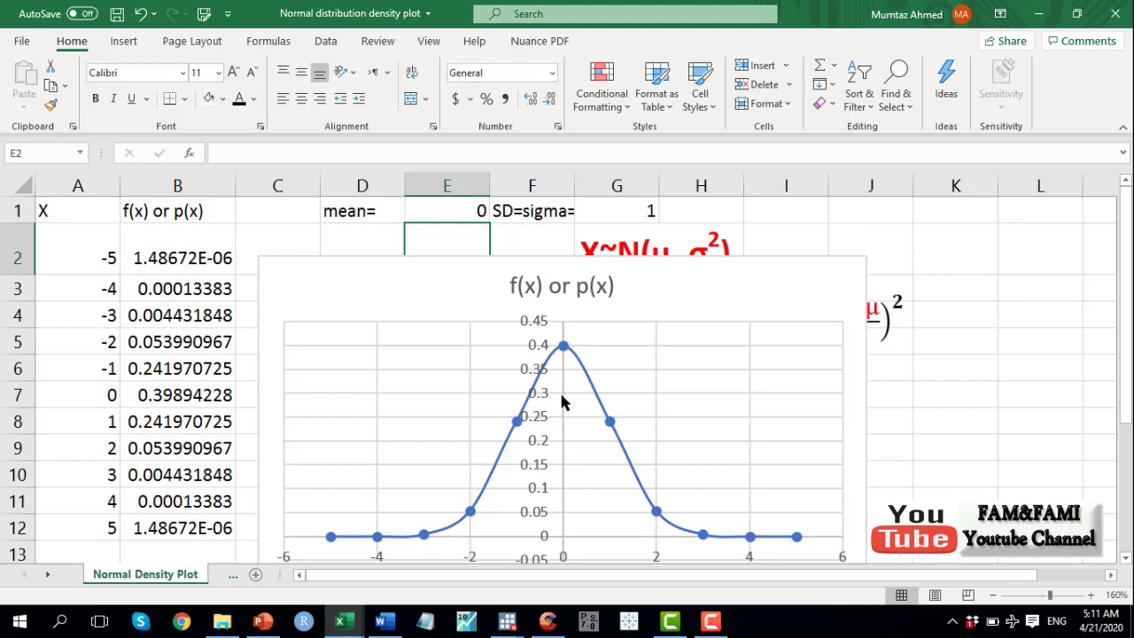
# - Set the standard deviation in G1 to 0.5 and examine the spread of the density curve
pyautogui.click(618, 209)
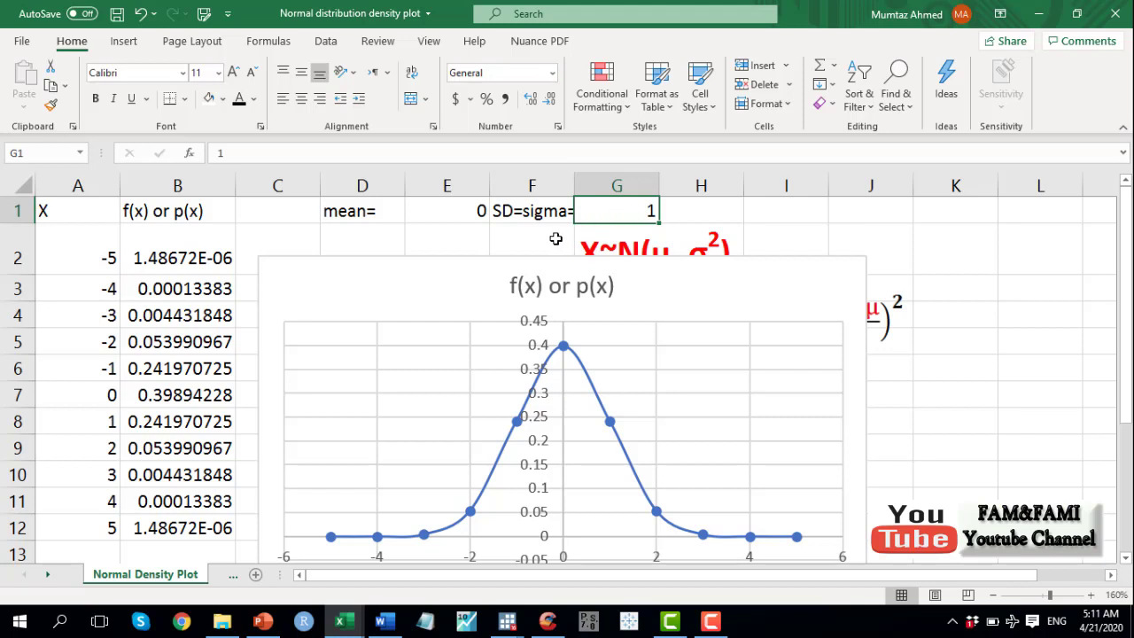
pyautogui.write('0.')
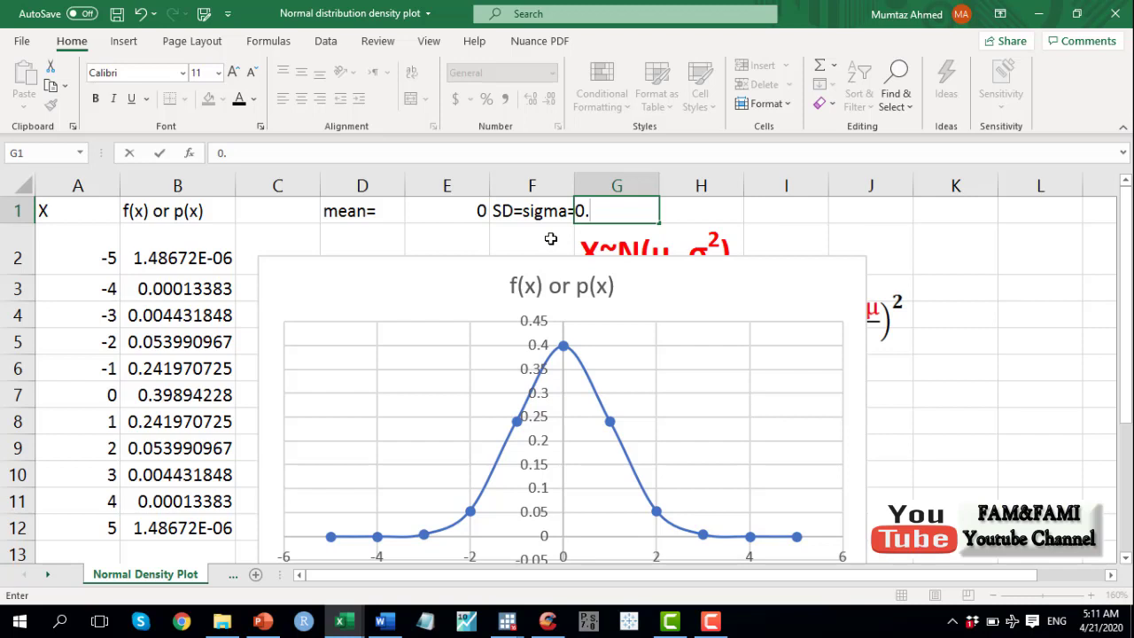
pyautogui.write('5')
pyautogui.press('Return')
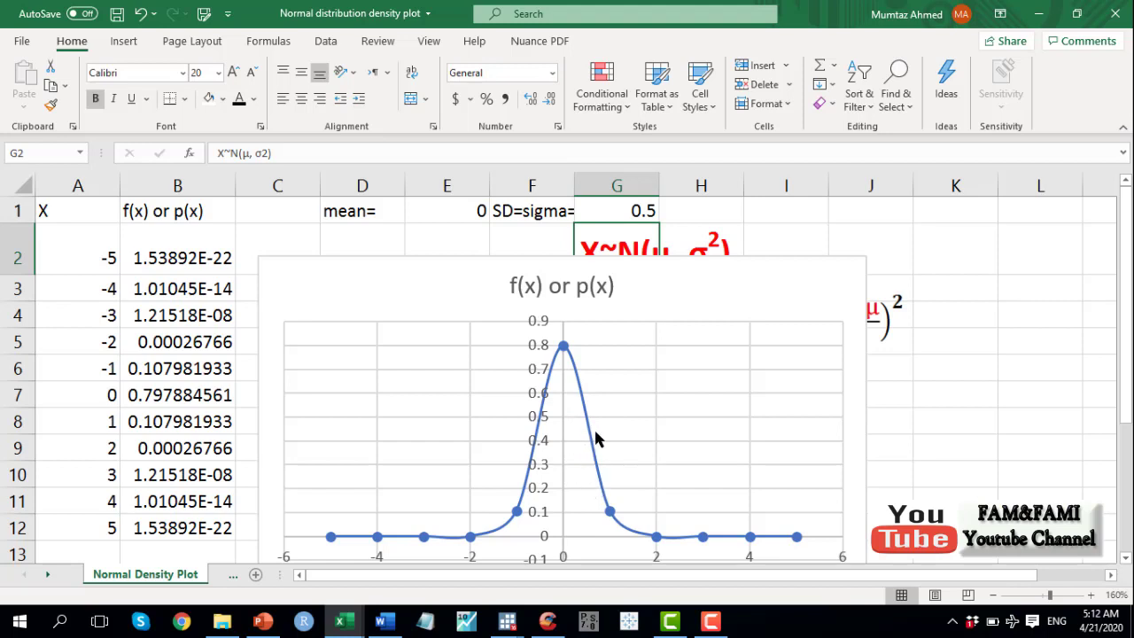
pyautogui.moveTo(596, 468)
# - Restore the standard deviation in G1 to 1
pyautogui.click(618, 213)
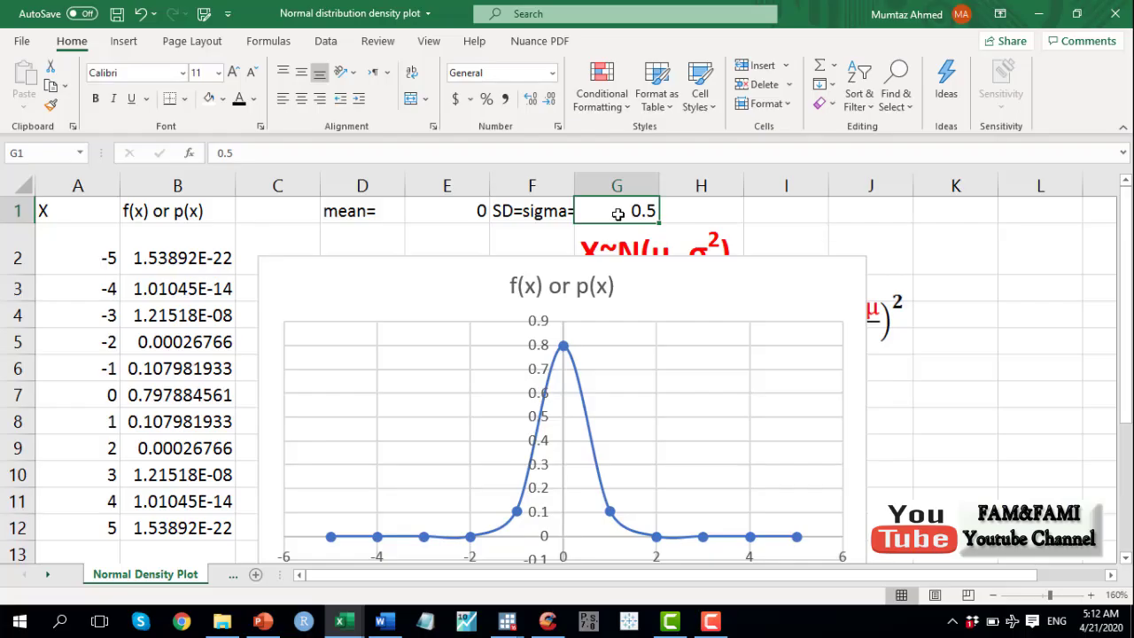
pyautogui.write('1')
pyautogui.press('Return')
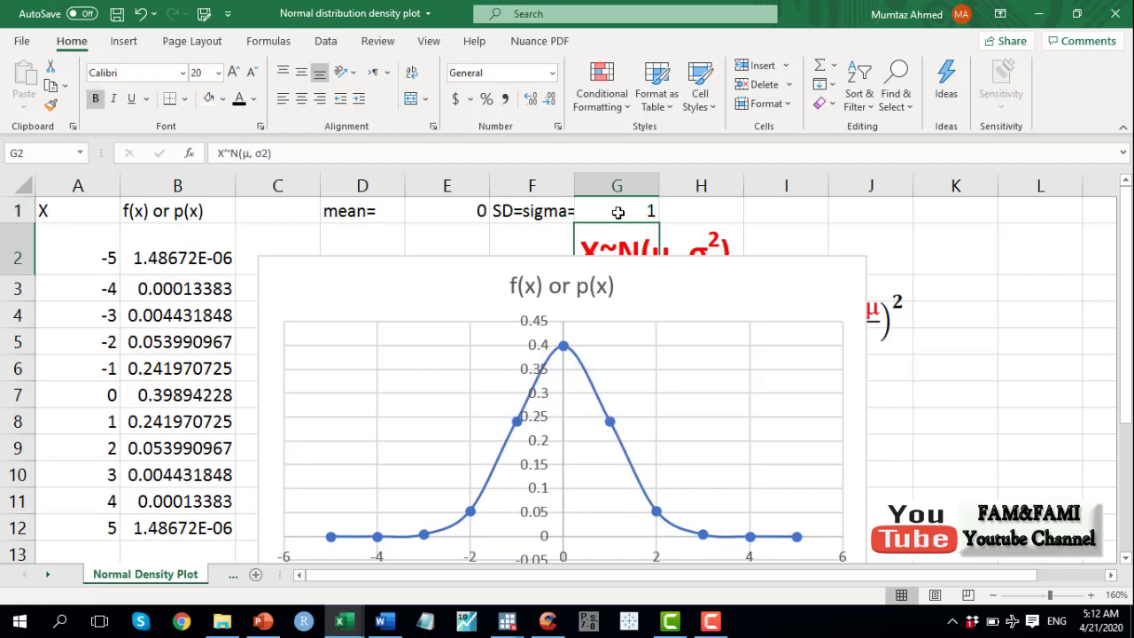
# - Set the standard deviation in G1 to 1.5 and examine the spread of the density curve
pyautogui.click(631, 211)
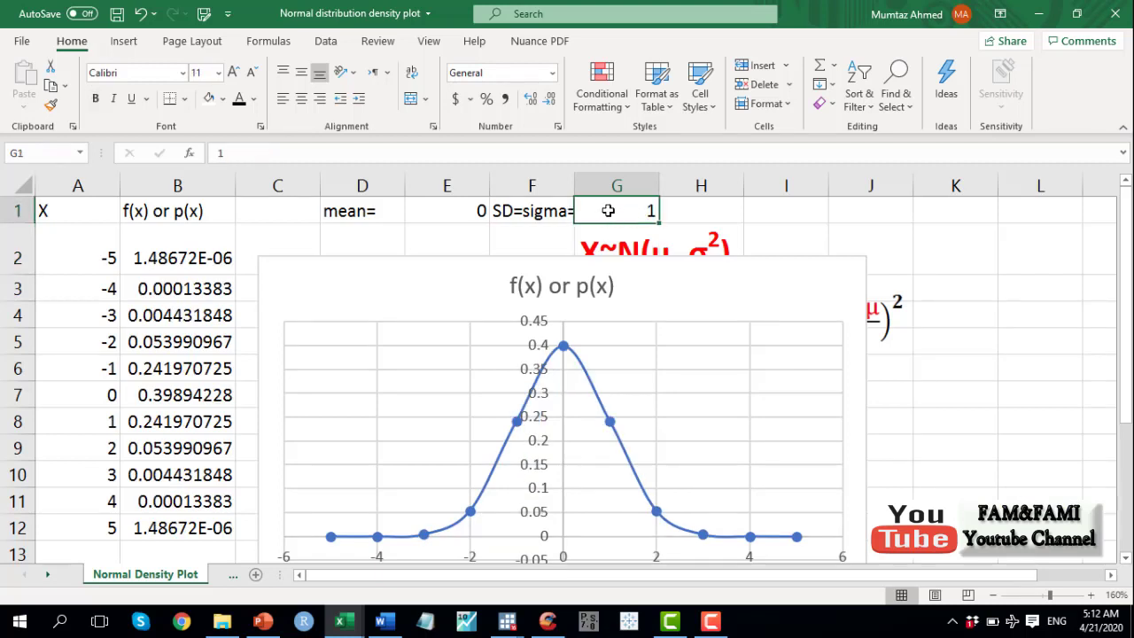
pyautogui.write('1.')
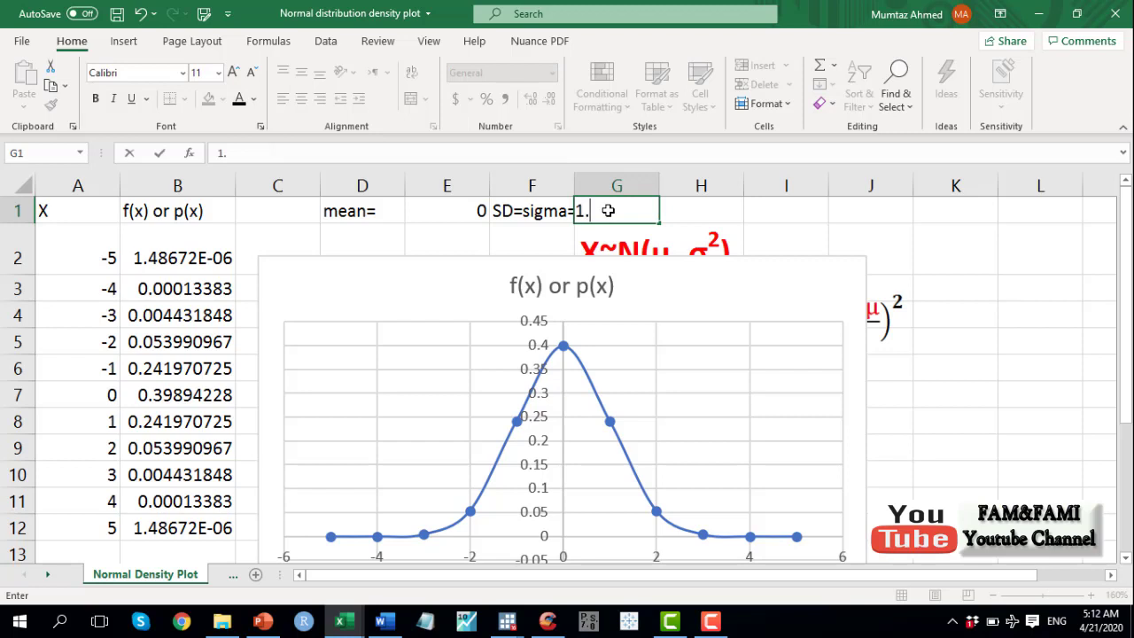
pyautogui.write('5')
pyautogui.press('Return')
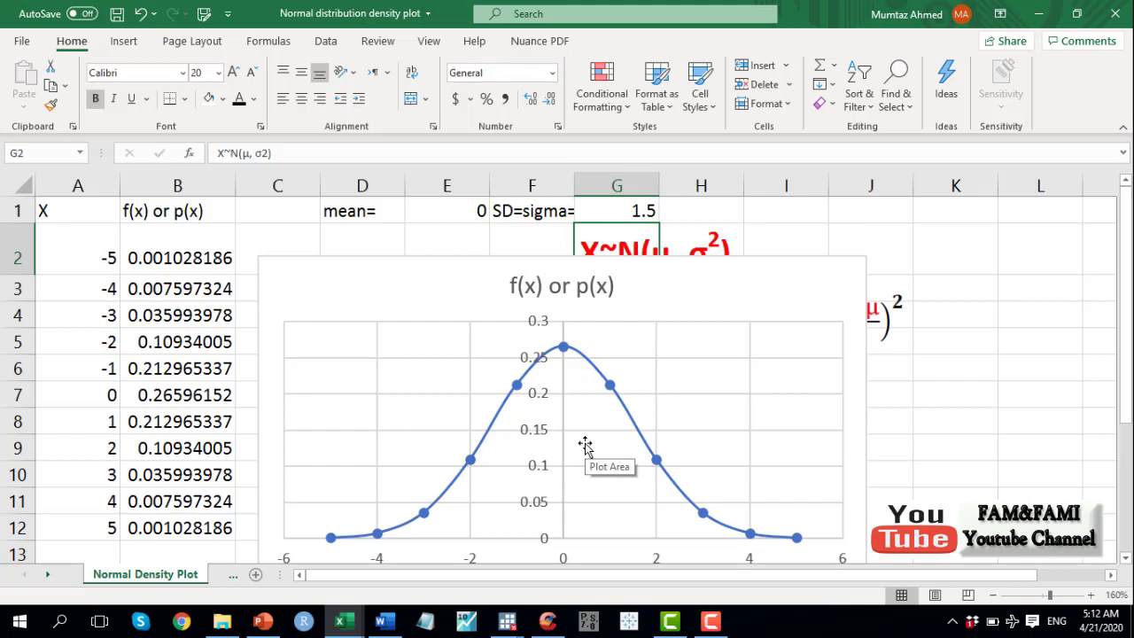
# - Shrink the density chart further and reposition it just below the X~N(μ, σ²) heading in row 2
pyautogui.moveTo(445, 210); pyautogui.dragTo(574, 214)
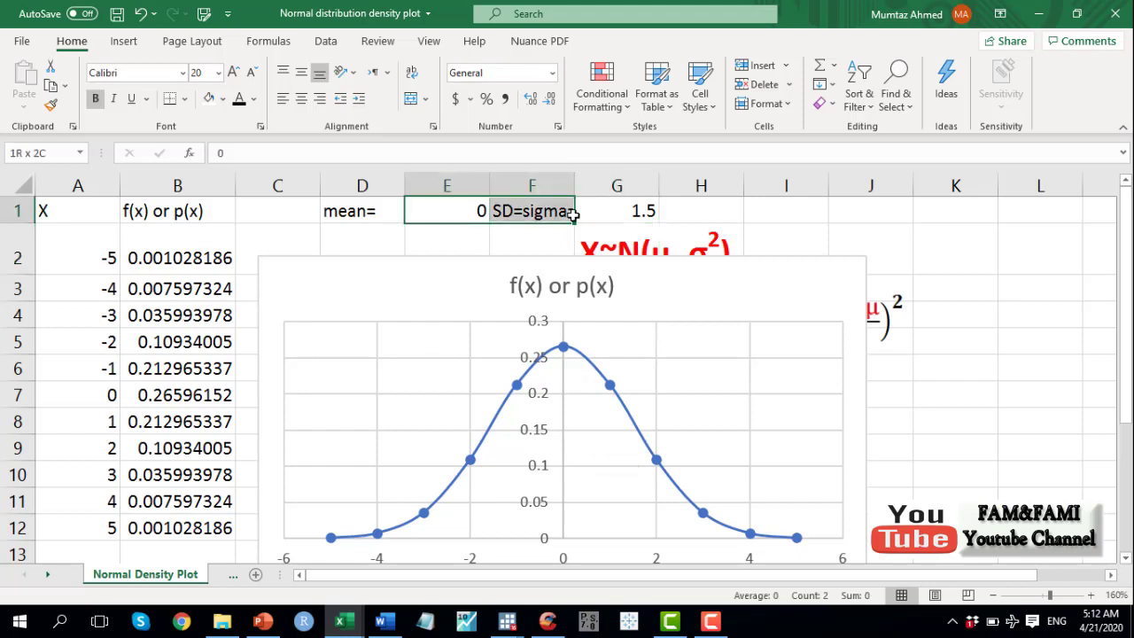
pyautogui.click(810, 259)
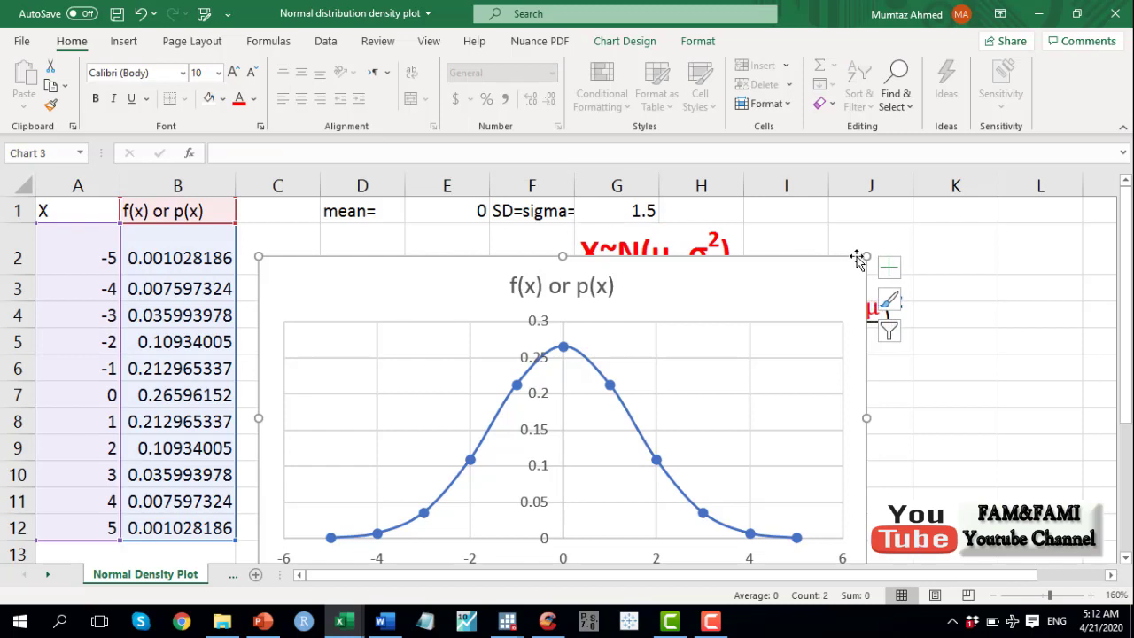
pyautogui.moveTo(867, 257); pyautogui.dragTo(853, 284)
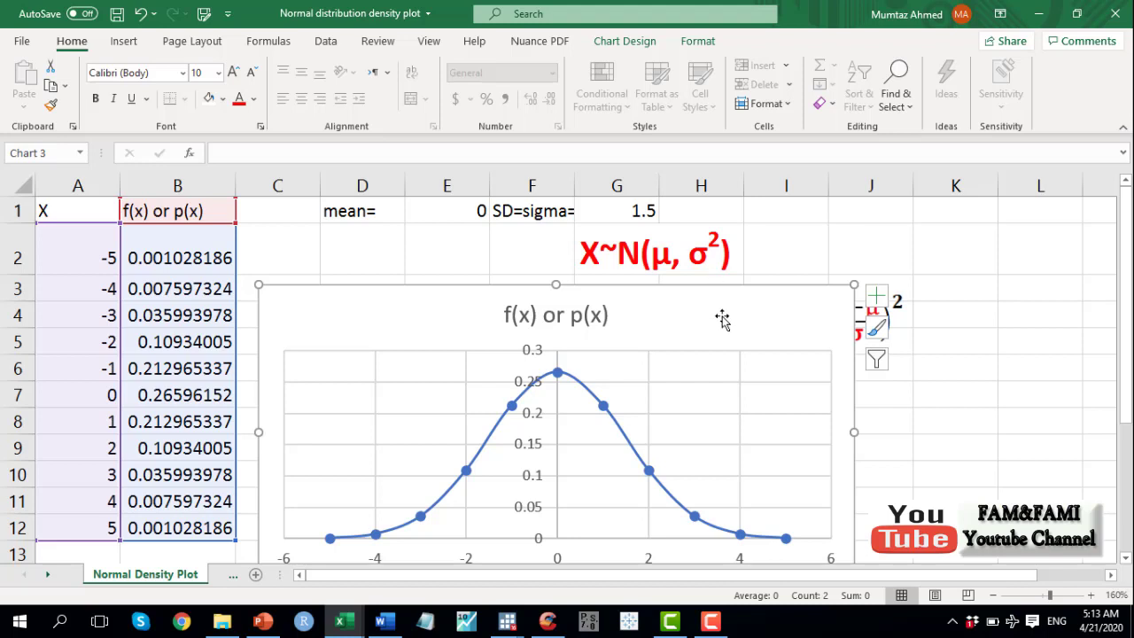
pyautogui.moveTo(721, 317)
pyautogui.mouseDown()
pyautogui.moveTo(726, 296)
pyautogui.moveTo(723, 305)
pyautogui.mouseUp()
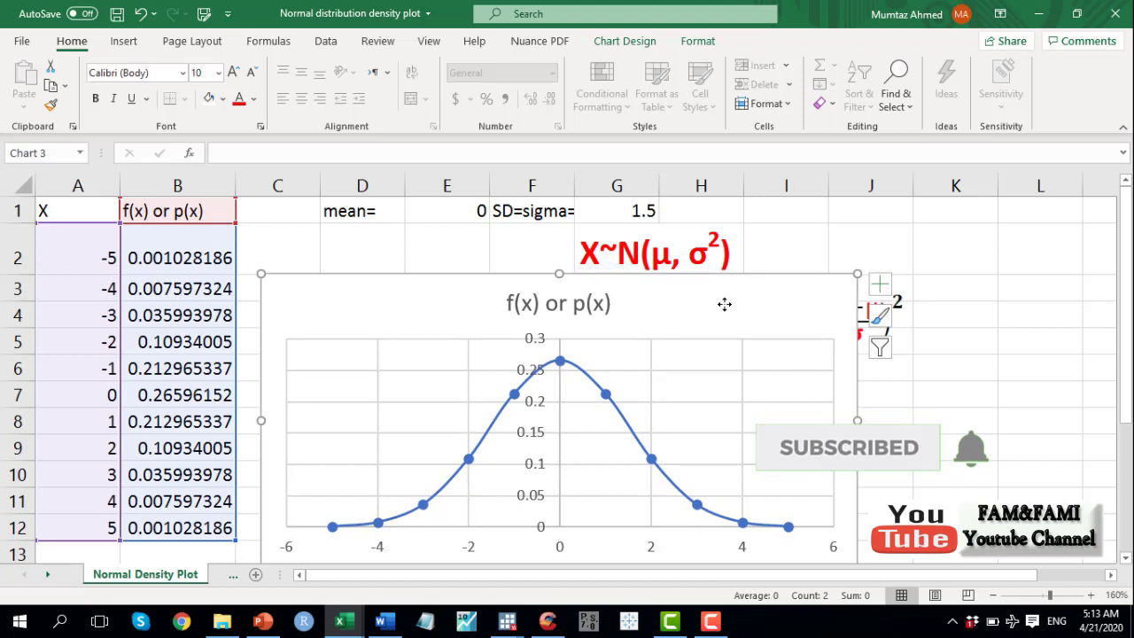